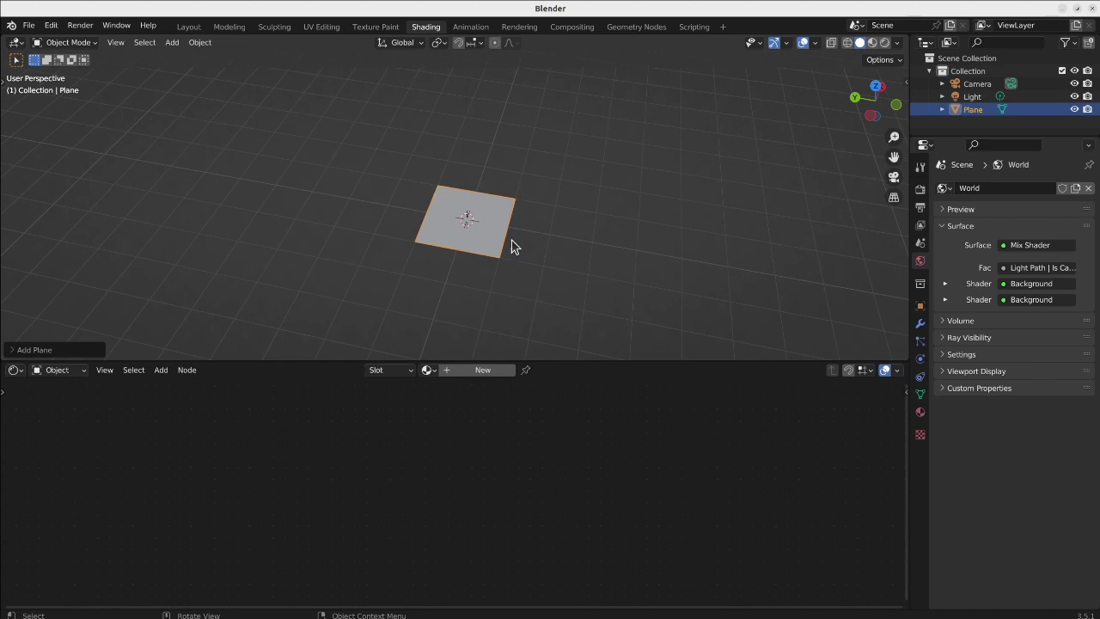
Step: Scale the plane up to about twice its size and create a new geometry node tree for it in the Geometry Nodes workspace
key("s")
left_click(565, 267)
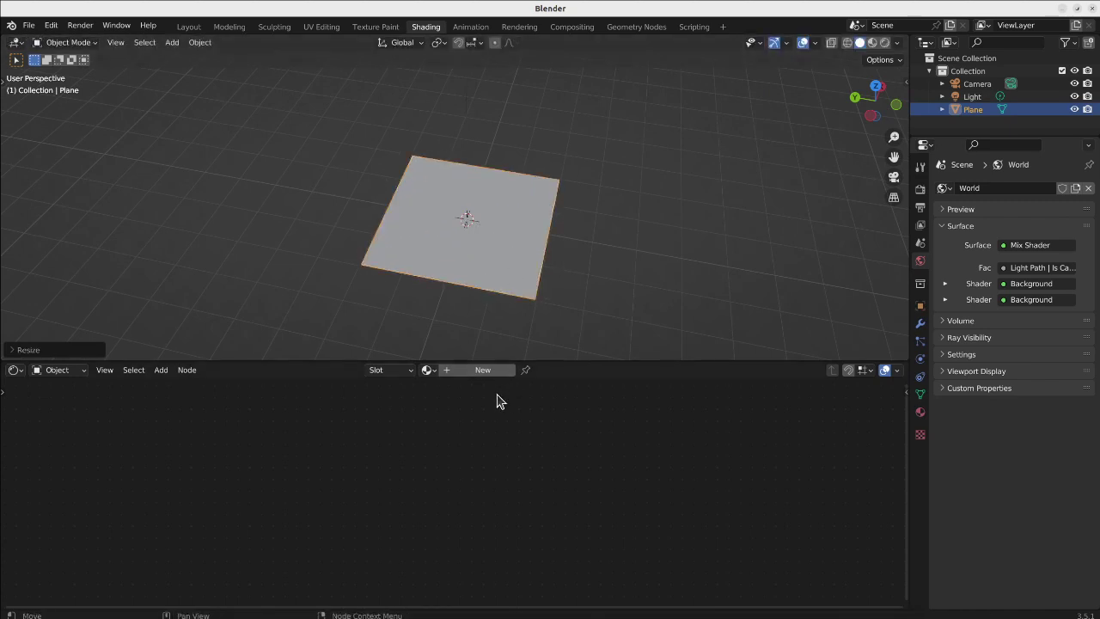
left_click(635, 27)
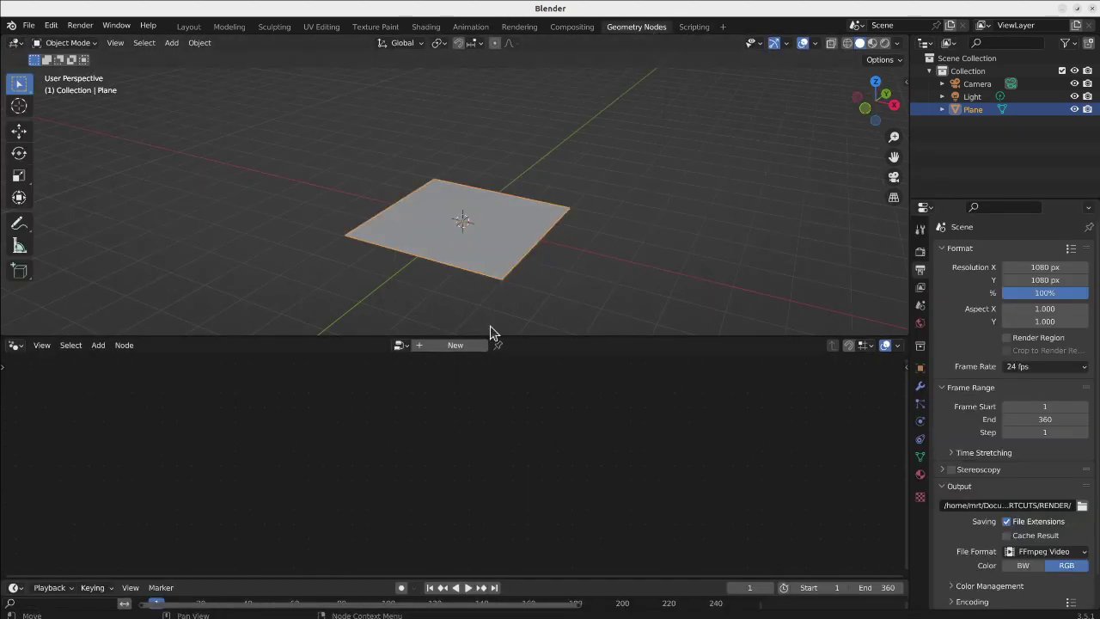
mouse_move(489, 332)
middle_mouse_down()
mouse_move(524, 212)
mouse_move(528, 272)
middle_mouse_up()
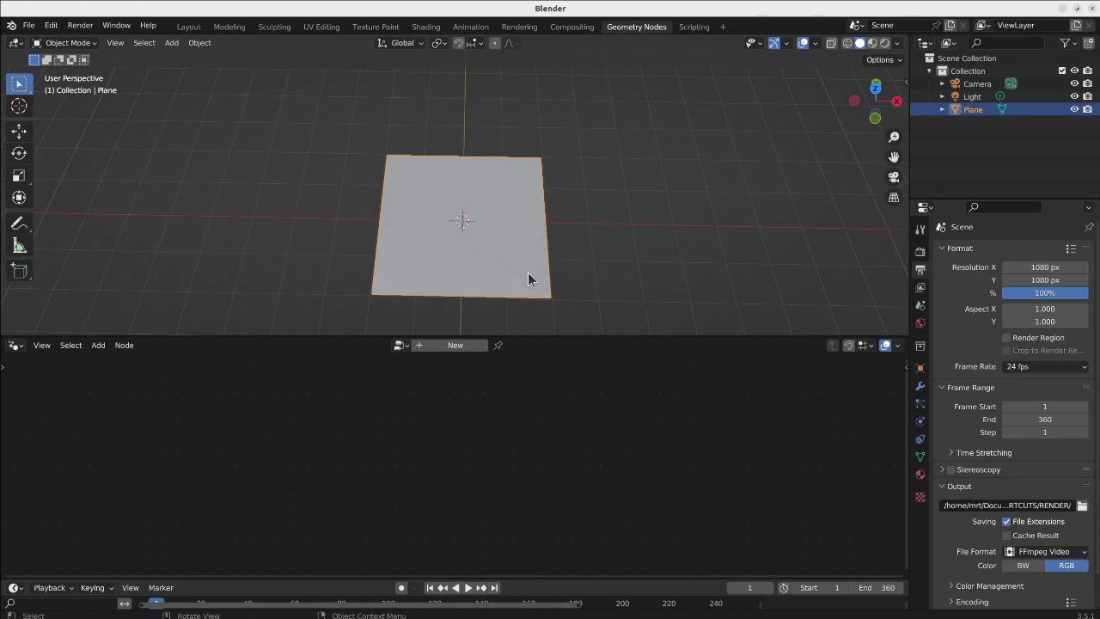
left_click(456, 347)
Step: Add a Set Position node on the link between Group Input and Group Output
key("shift+a")
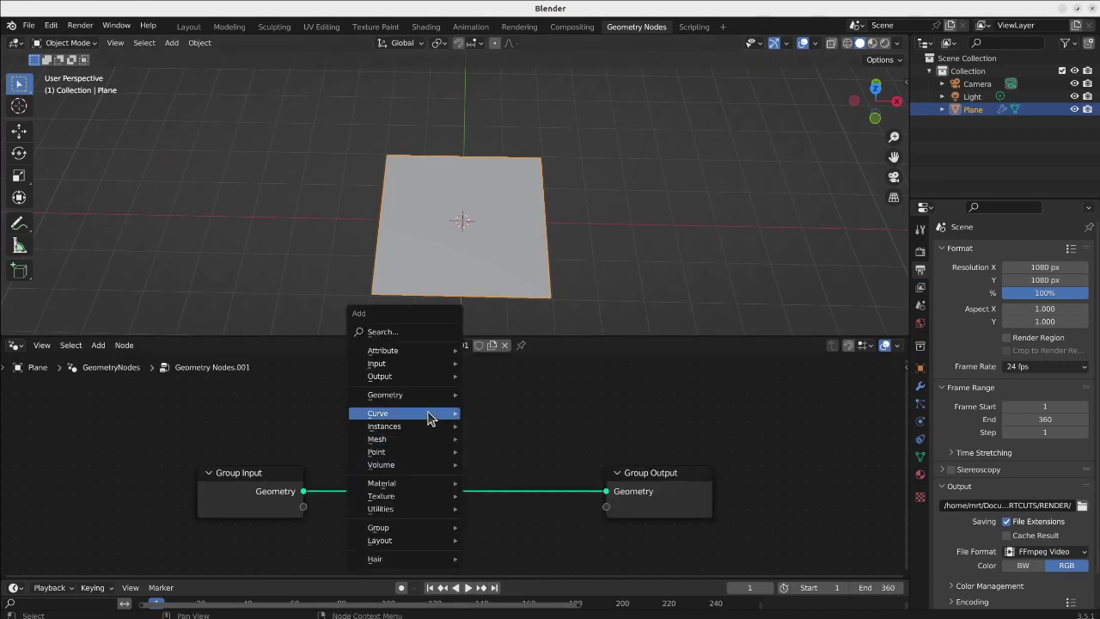
mouse_move(391, 402)
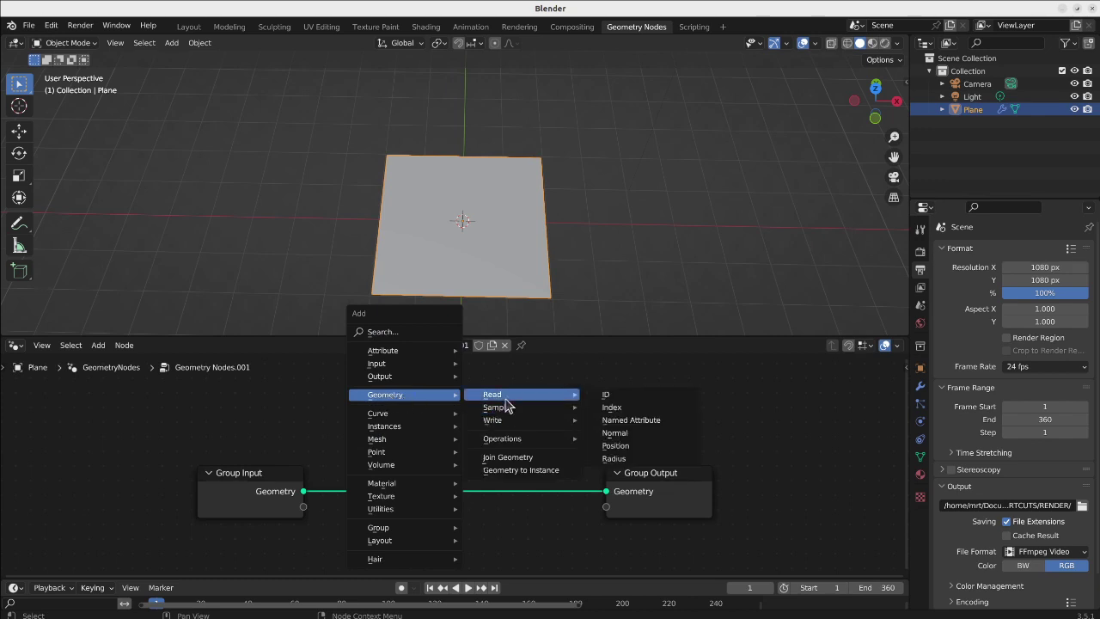
mouse_move(493, 420)
left_click(620, 432)
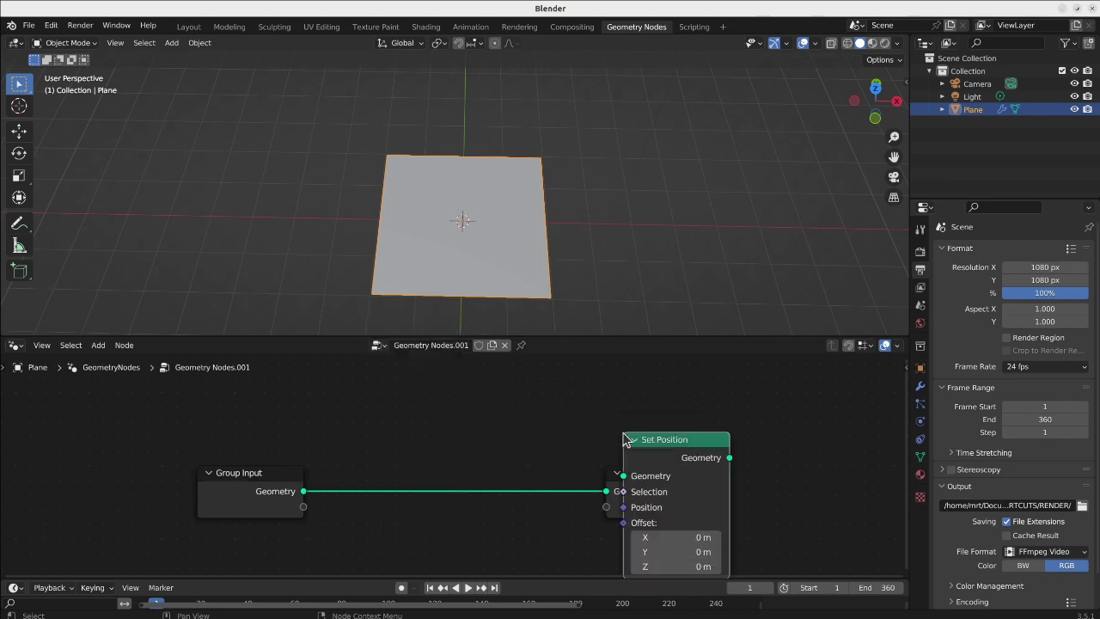
left_click(412, 430)
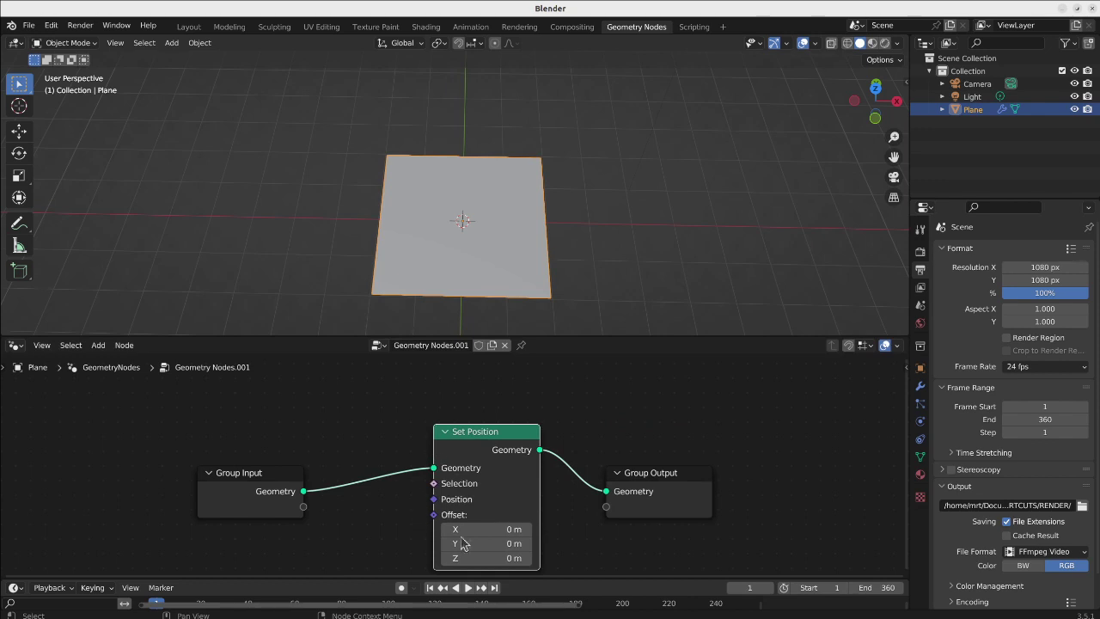
Step: Spread the Group Input, Set Position and Group Output nodes apart to make room for more nodes between them
middle_click_drag(465, 557, 468, 521)
mouse_move(494, 507)
left_mouse_down()
mouse_move(533, 507)
mouse_move(430, 507)
mouse_move(515, 507)
mouse_move(481, 522)
left_mouse_up()
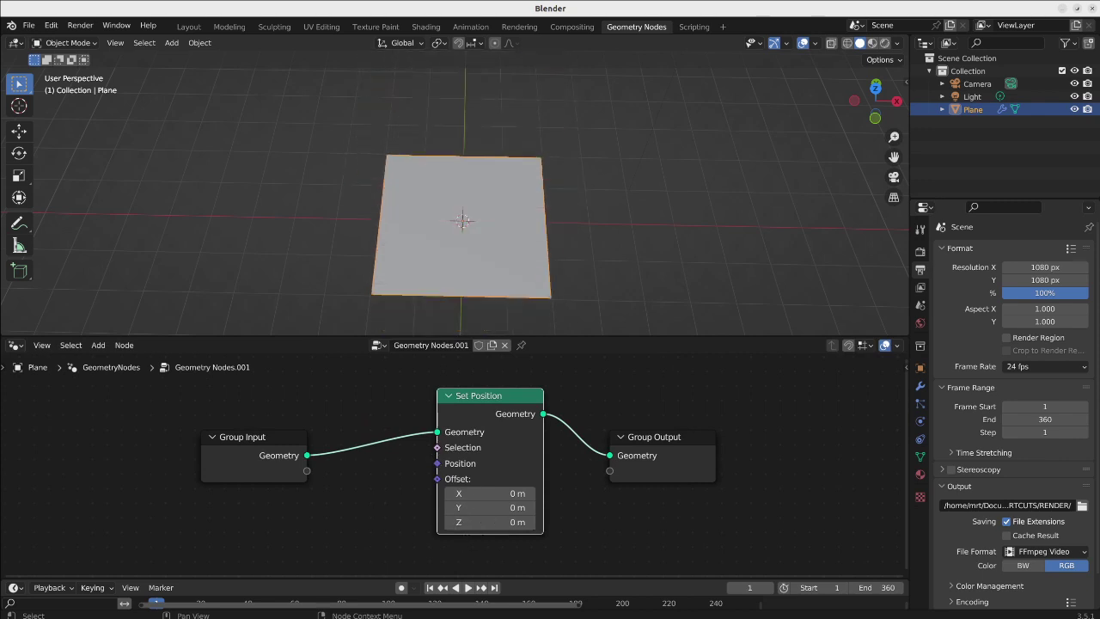
left_click(247, 464)
left_click_drag(246, 464, 189, 426)
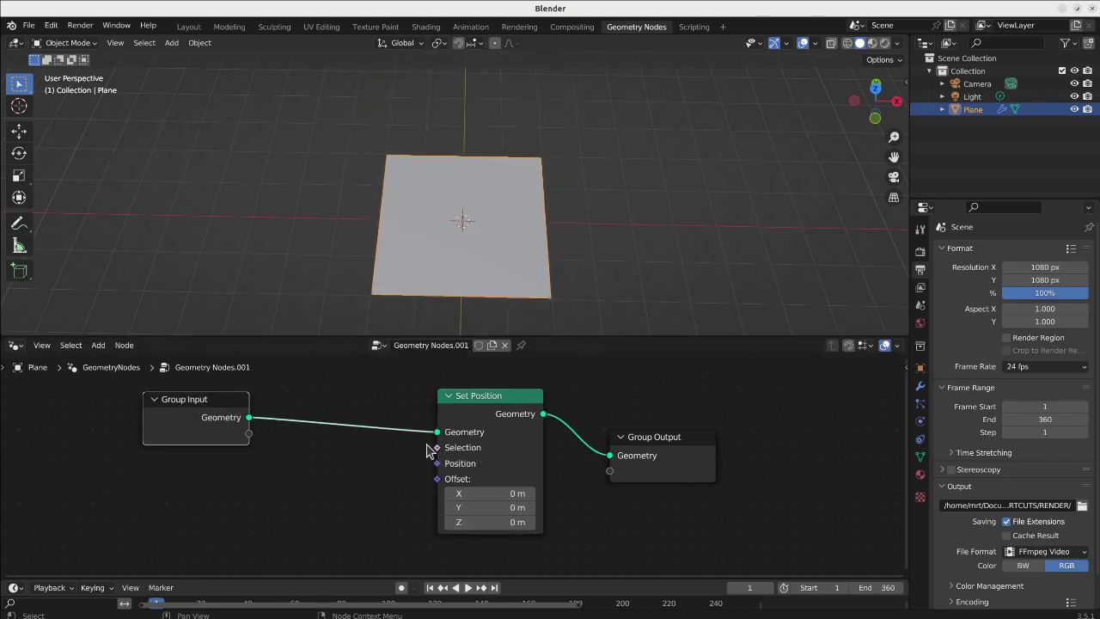
left_click_drag(483, 409, 506, 408)
left_click_drag(683, 452, 776, 421)
left_click_drag(492, 415, 513, 421)
Step: Add a Compare node below the Group Input link and connect its Result to the Selection of Set Position
left_click(383, 492)
key("shift+a")
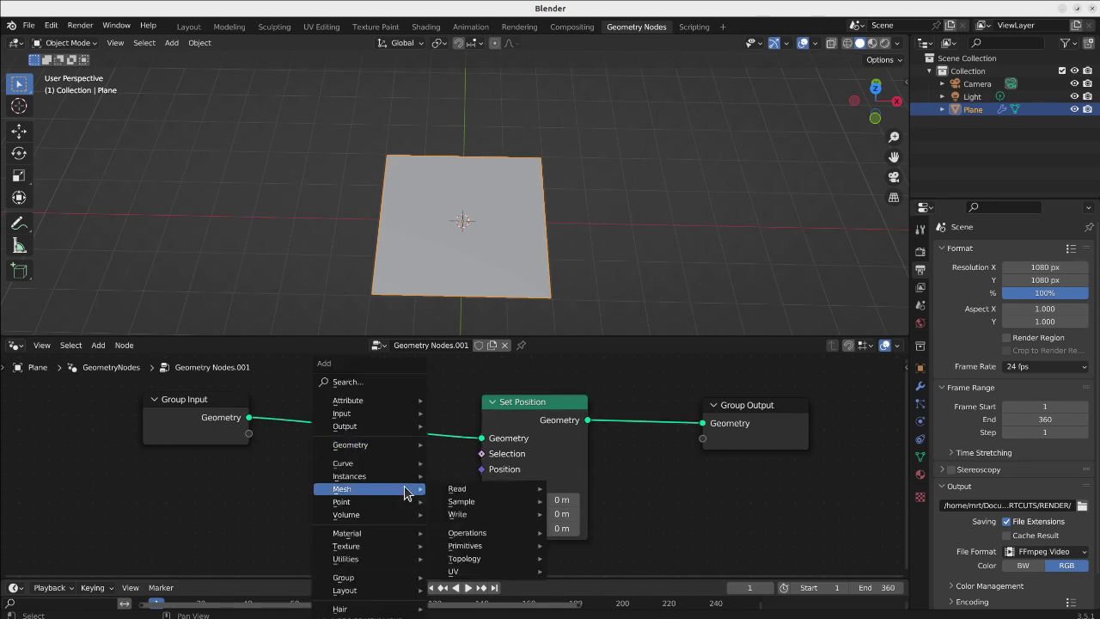
mouse_move(385, 448)
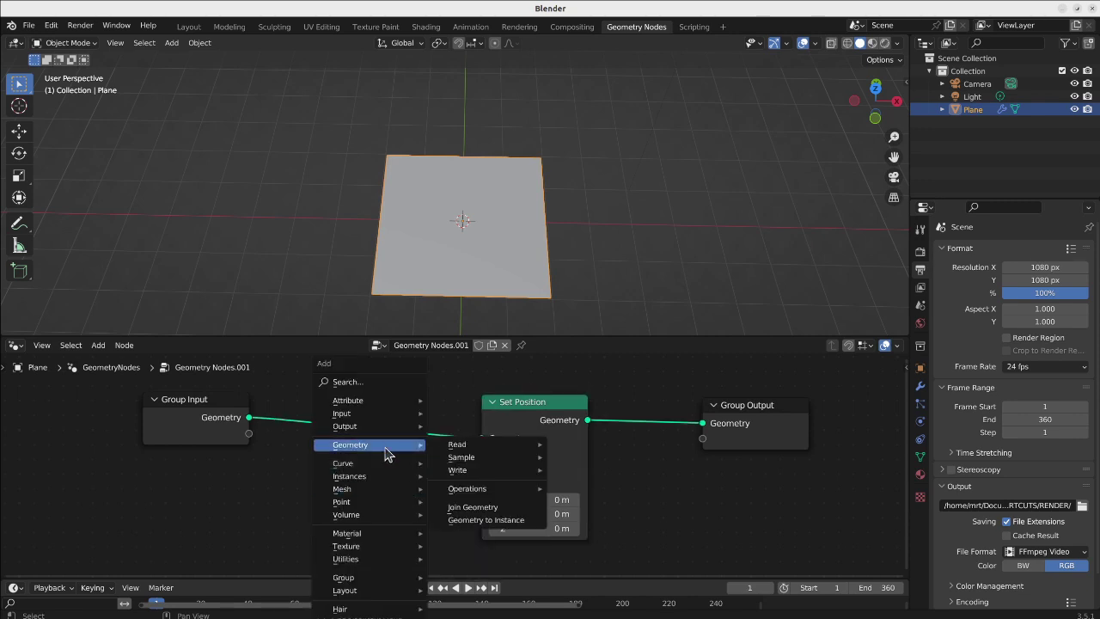
left_click(361, 381)
type("compa")
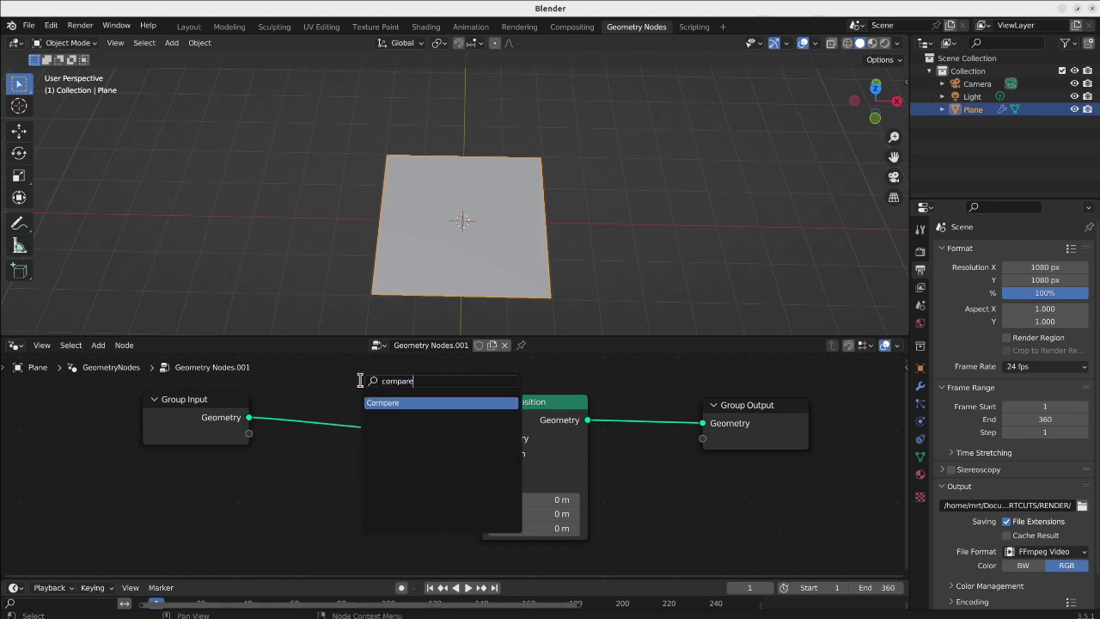
type("re")
key("Return")
left_click(352, 509)
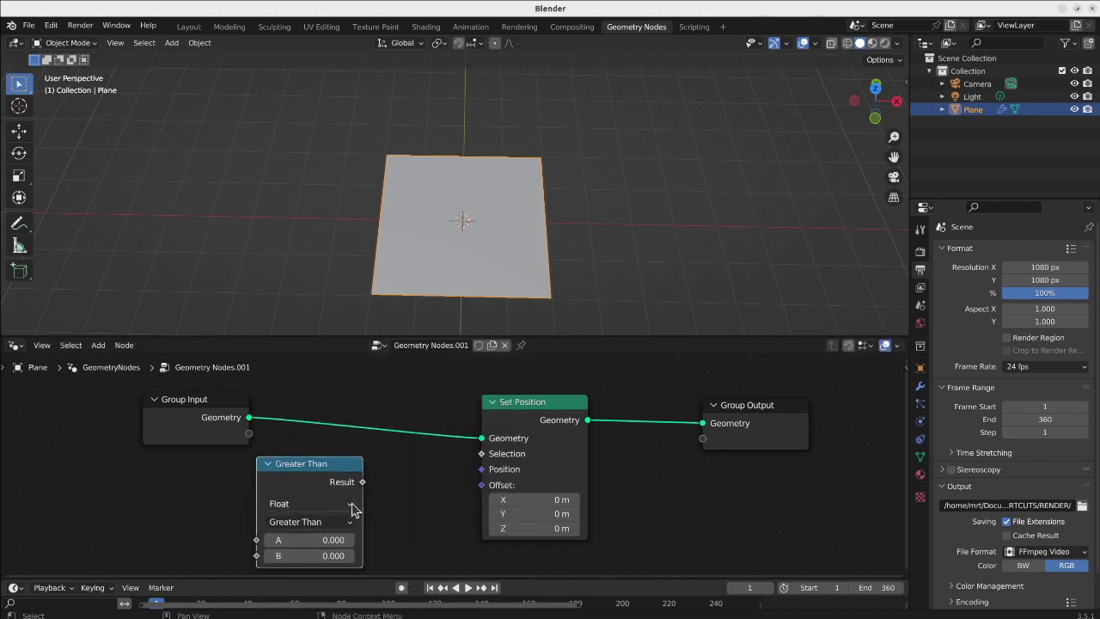
left_click_drag(363, 483, 481, 453)
Step: Add a Position node beside the Compare node and connect its output to input A of the Compare node
middle_click_drag(435, 319, 477, 258)
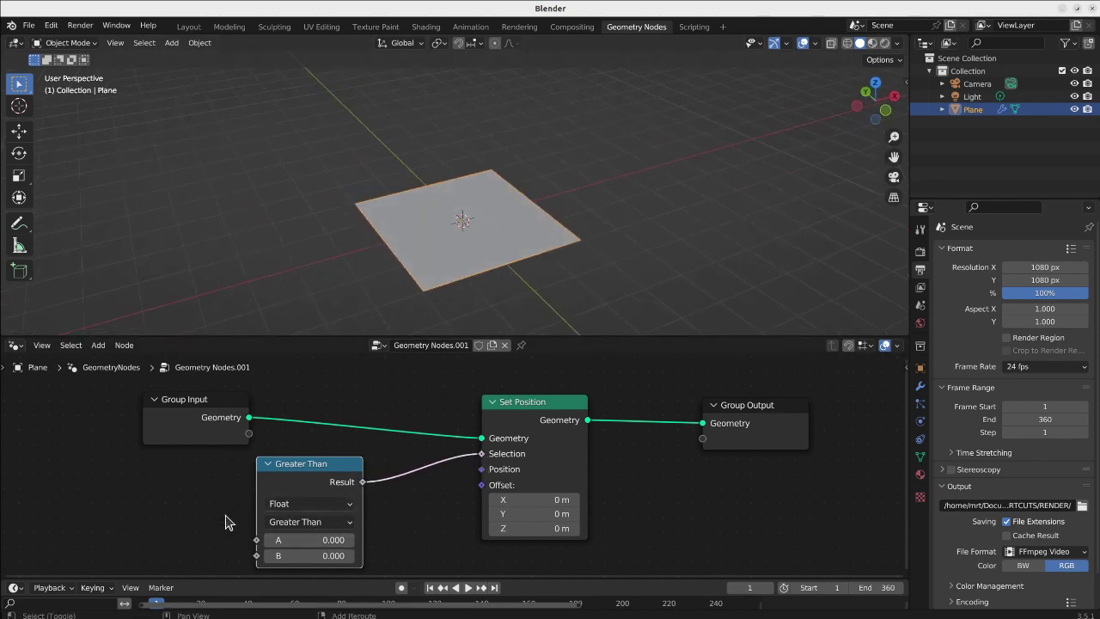
key("shift+a")
mouse_move(199, 448)
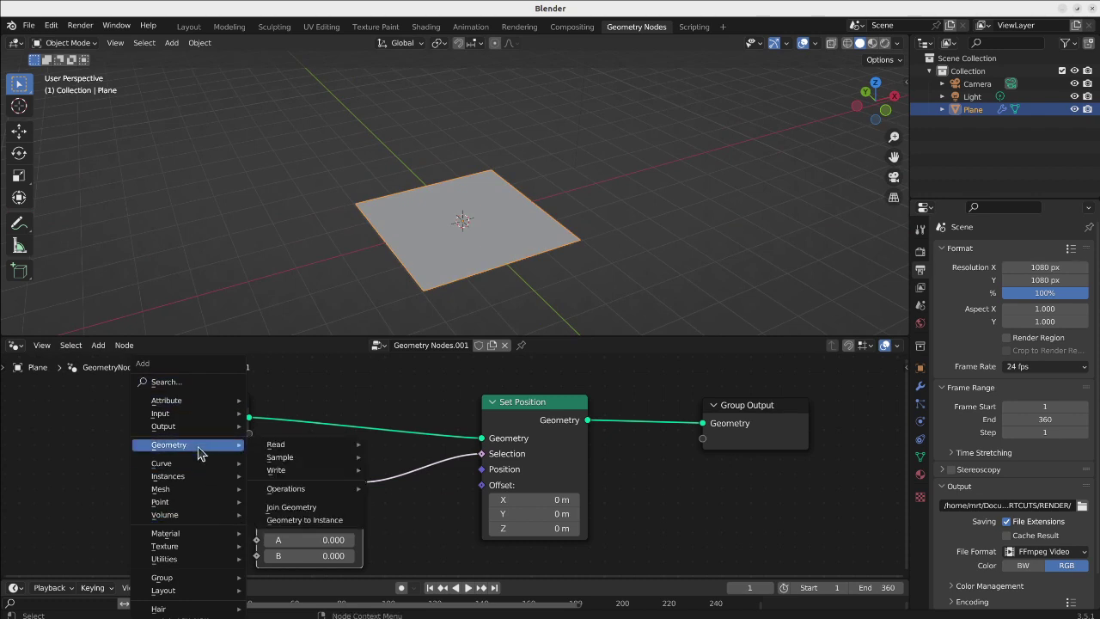
mouse_move(288, 445)
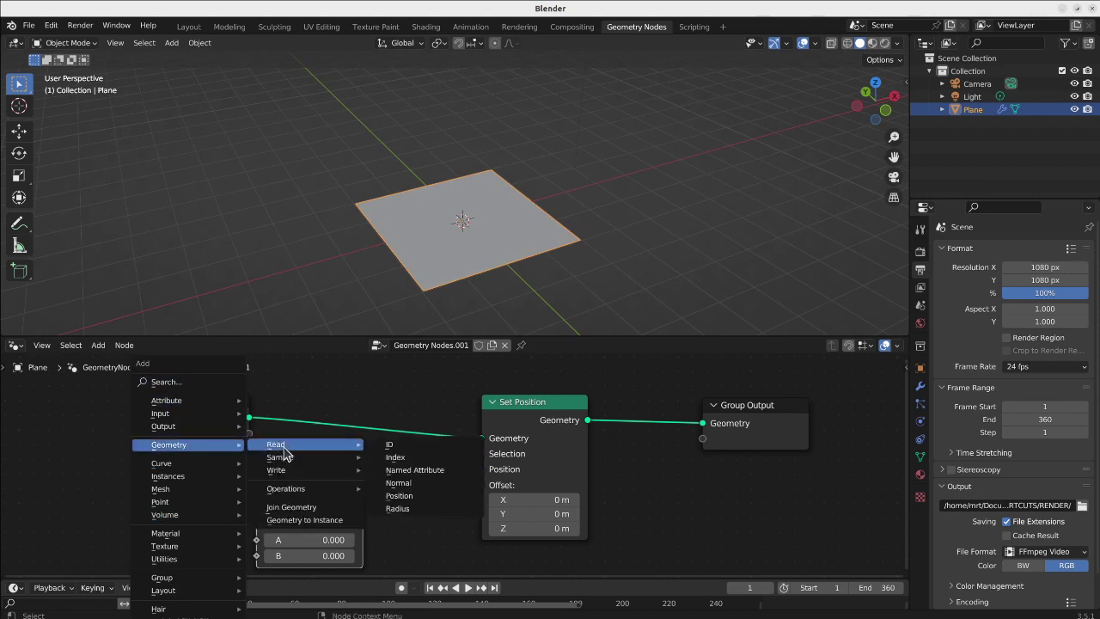
left_click(399, 496)
left_click(100, 496)
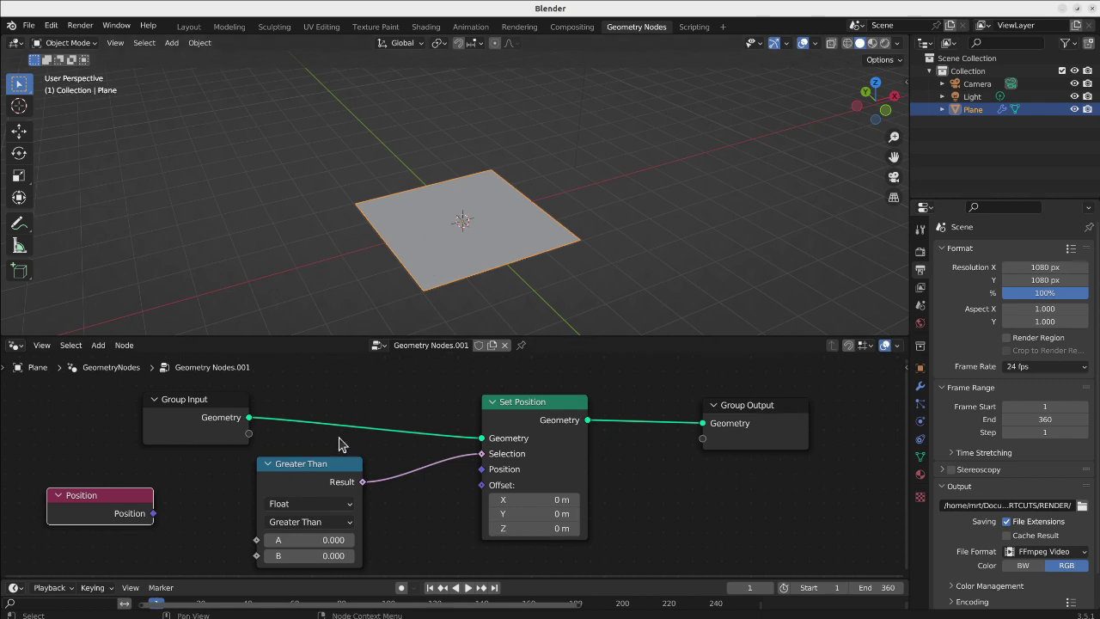
key("Home")
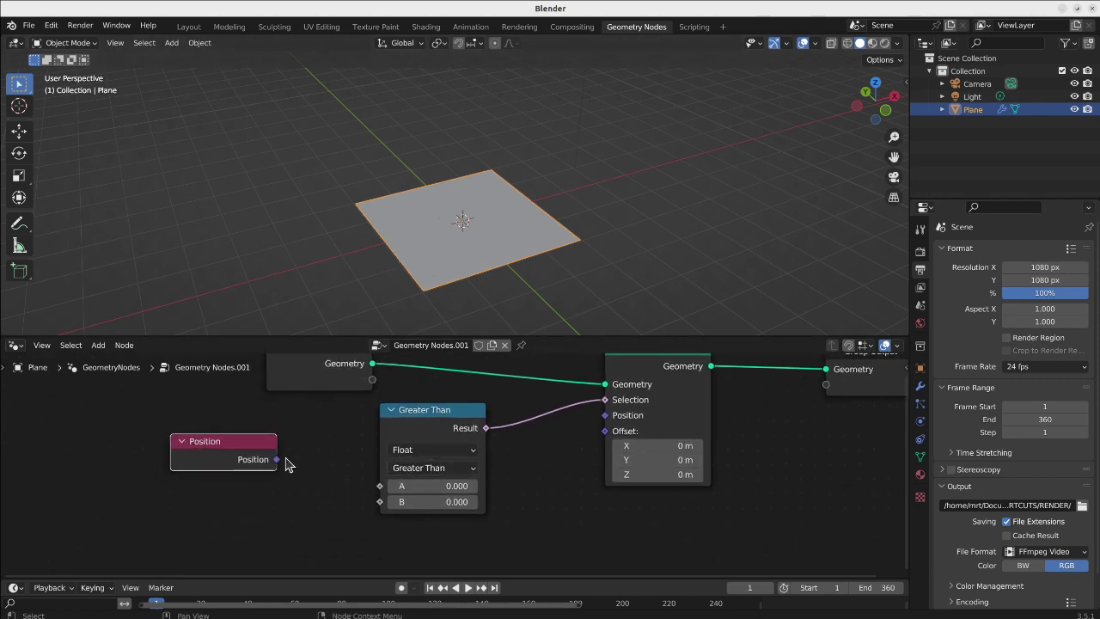
left_click_drag(262, 464, 383, 487)
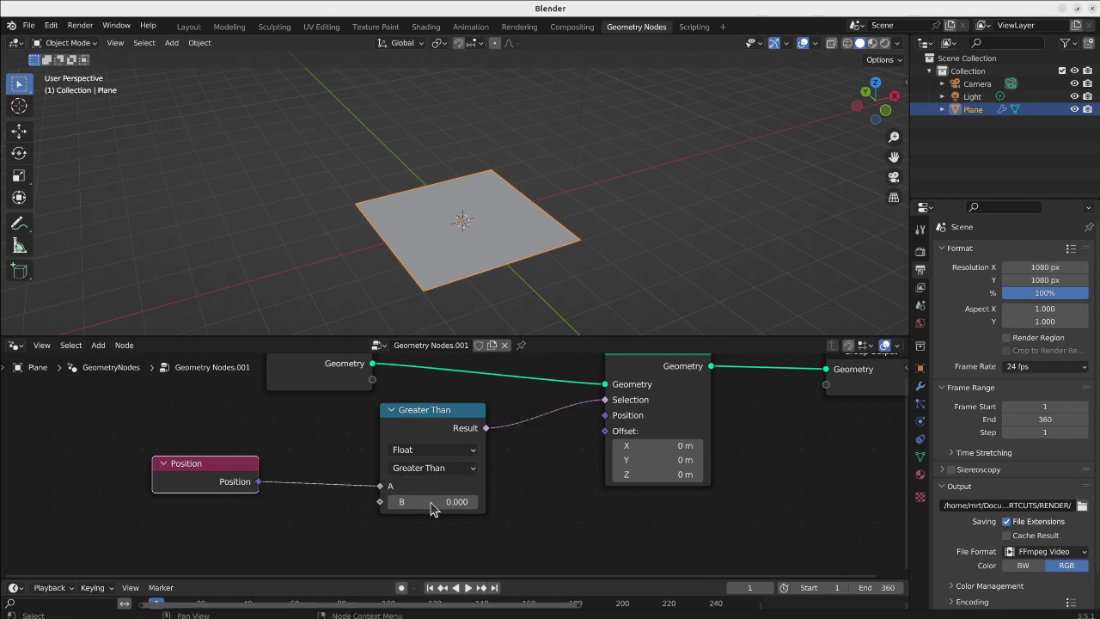
Step: Switch the Compare node's data type to Vector and connect the Position output to its vector input A
left_click(431, 457)
left_click(432, 498)
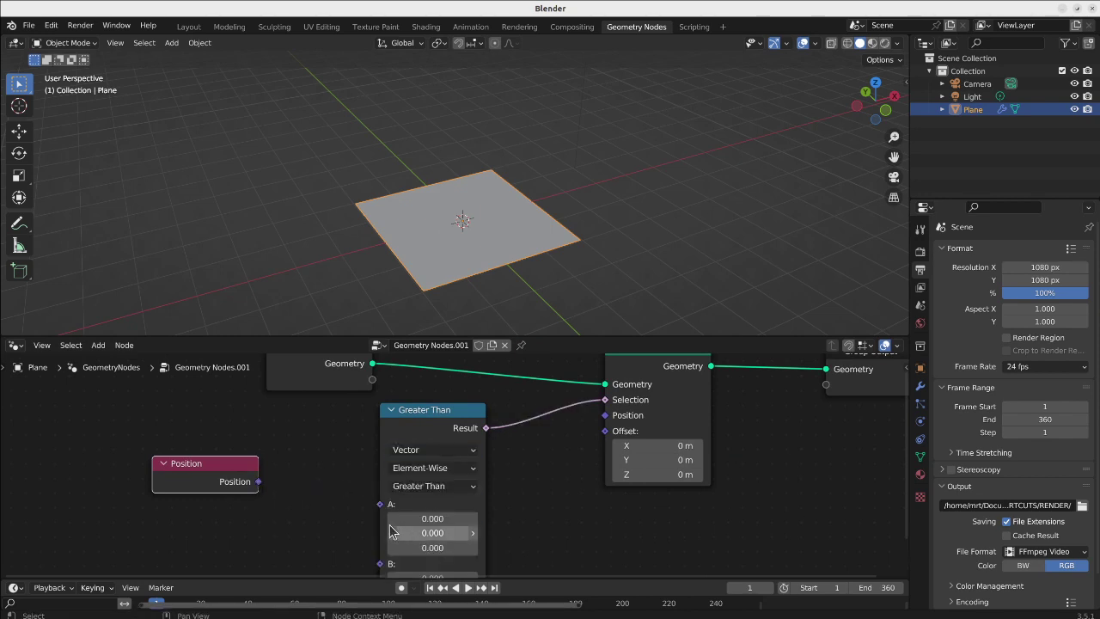
left_click_drag(258, 481, 380, 503)
middle_click_drag(408, 518, 383, 448)
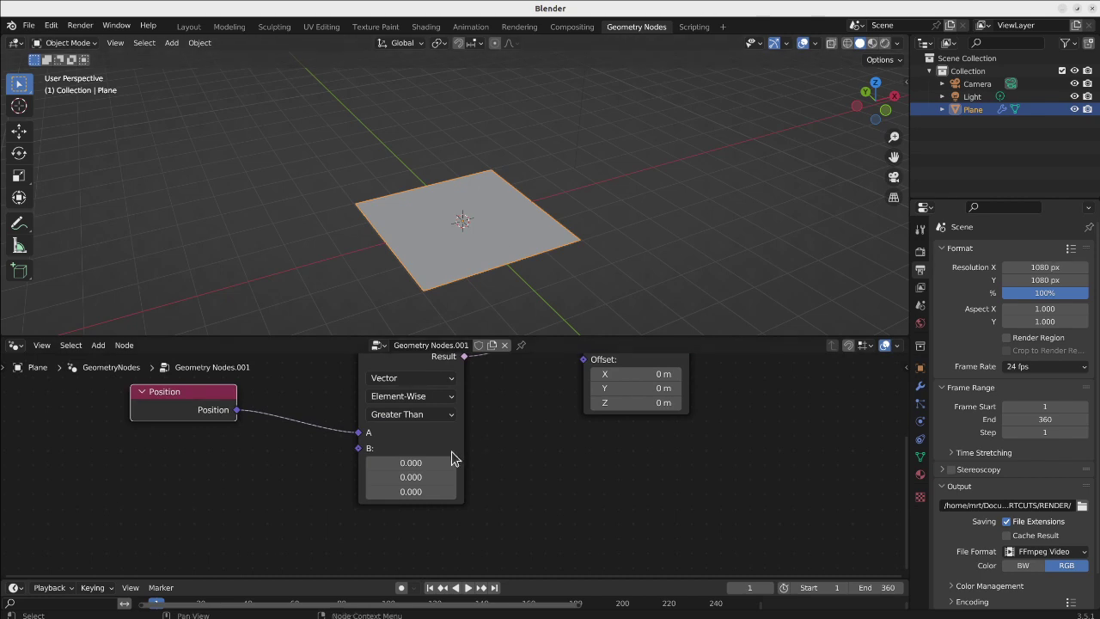
Step: Set the Z offset of the Set Position node to 1 m
middle_click_drag(487, 431, 455, 484)
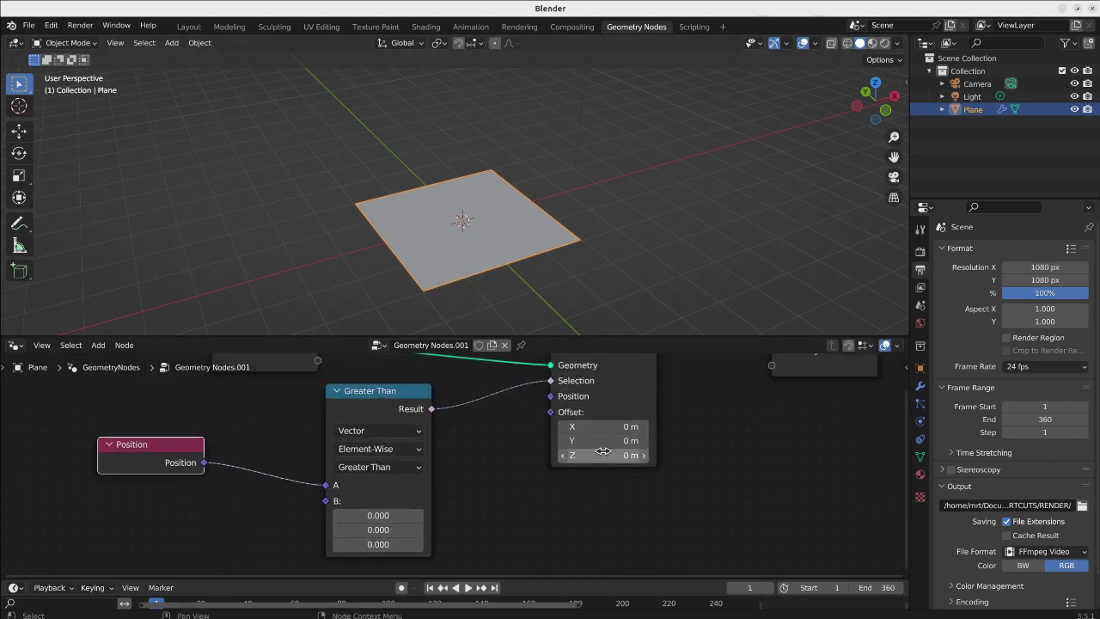
mouse_move(599, 455)
left_mouse_down()
mouse_move(650, 455)
mouse_move(600, 454)
left_mouse_up()
type("1")
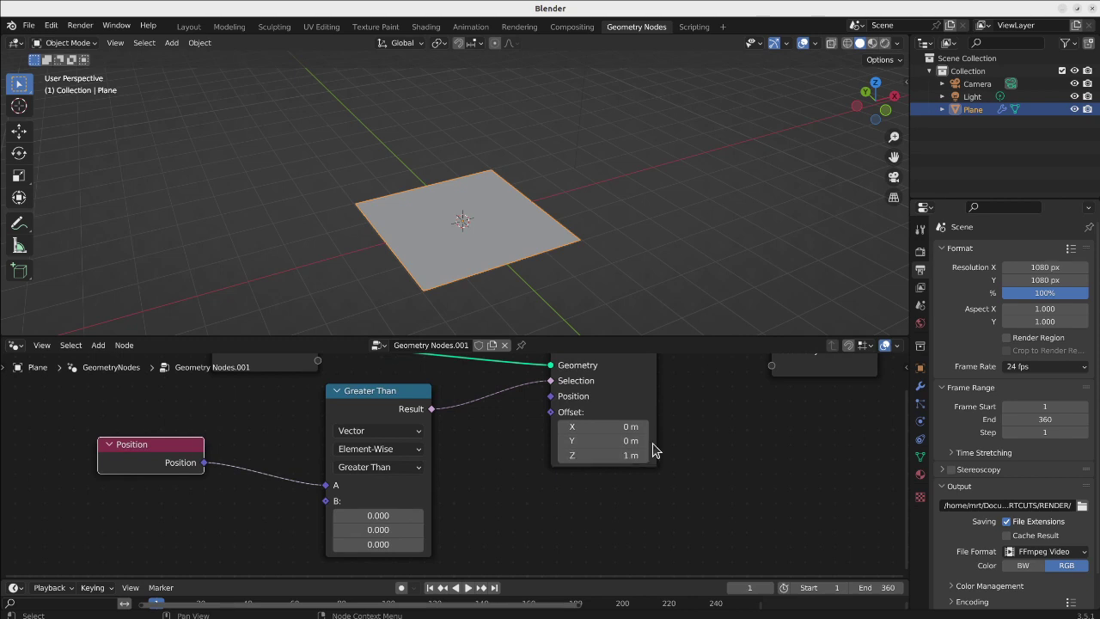
key("Return")
Step: Raise the third component of the Compare node's B vector to 0.7
middle_click_drag(429, 298, 420, 237)
middle_click_drag(504, 223, 493, 250)
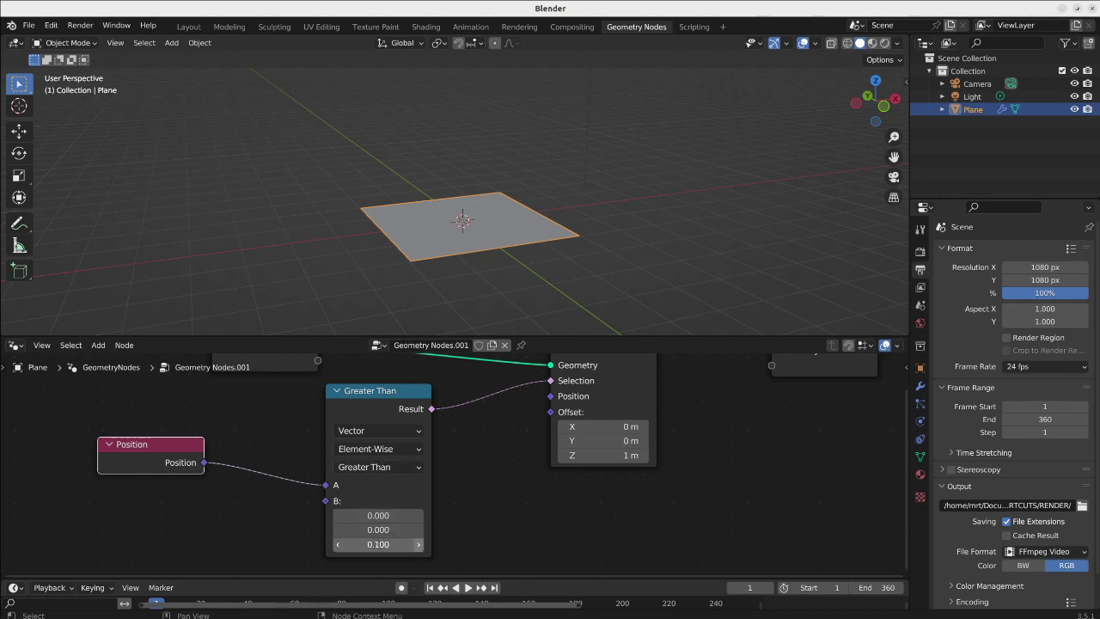
left_click_drag(408, 544, 655, 245)
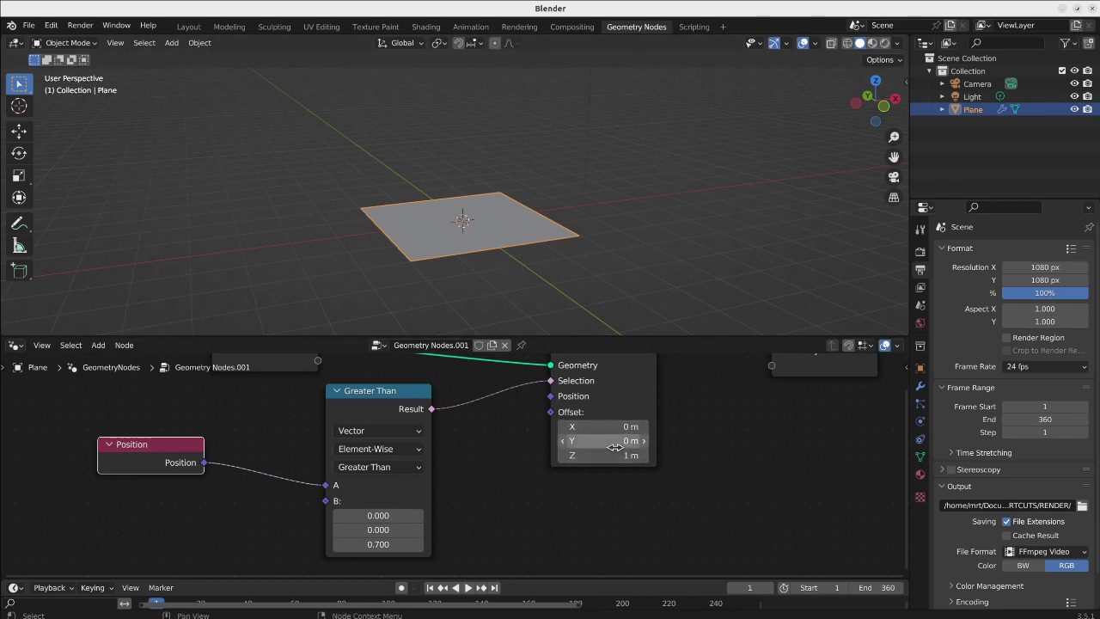
mouse_move(606, 442)
left_mouse_down()
mouse_move(626, 442)
mouse_move(607, 442)
mouse_move(599, 427)
left_mouse_up()
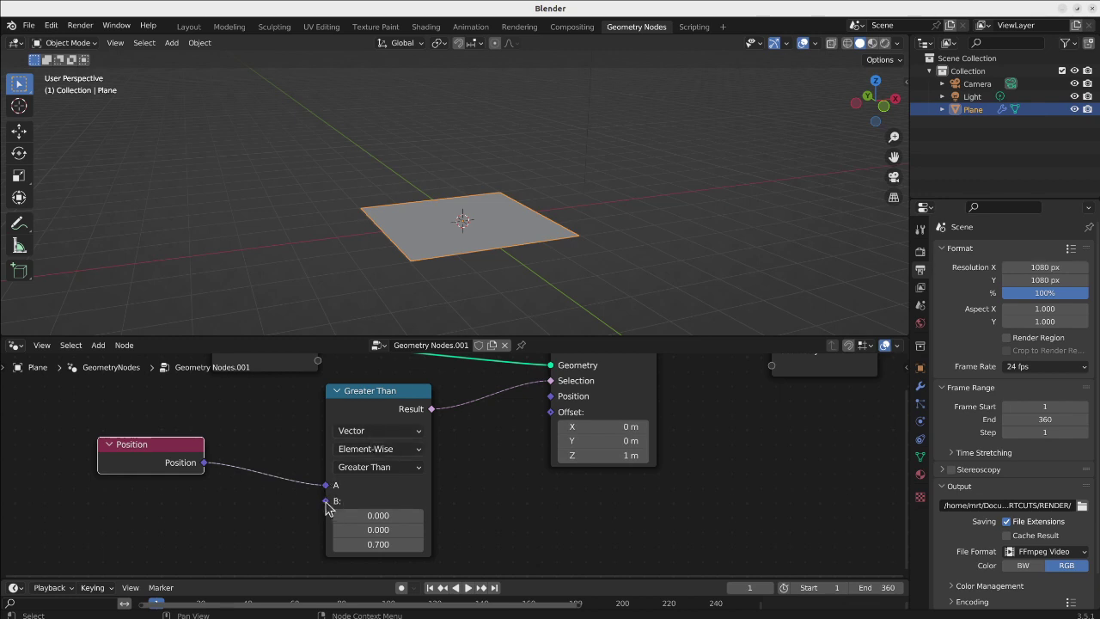
Step: Set the Set Position offset to 1.4 m in X and 4.6 m in Y, and reset all three B components to 0
mouse_move(375, 530)
left_mouse_down()
mouse_move(396, 530)
mouse_move(376, 530)
mouse_move(391, 516)
left_mouse_up()
left_click_drag(585, 440, 607, 427)
left_click_drag(378, 544, 331, 544)
right_click(387, 521)
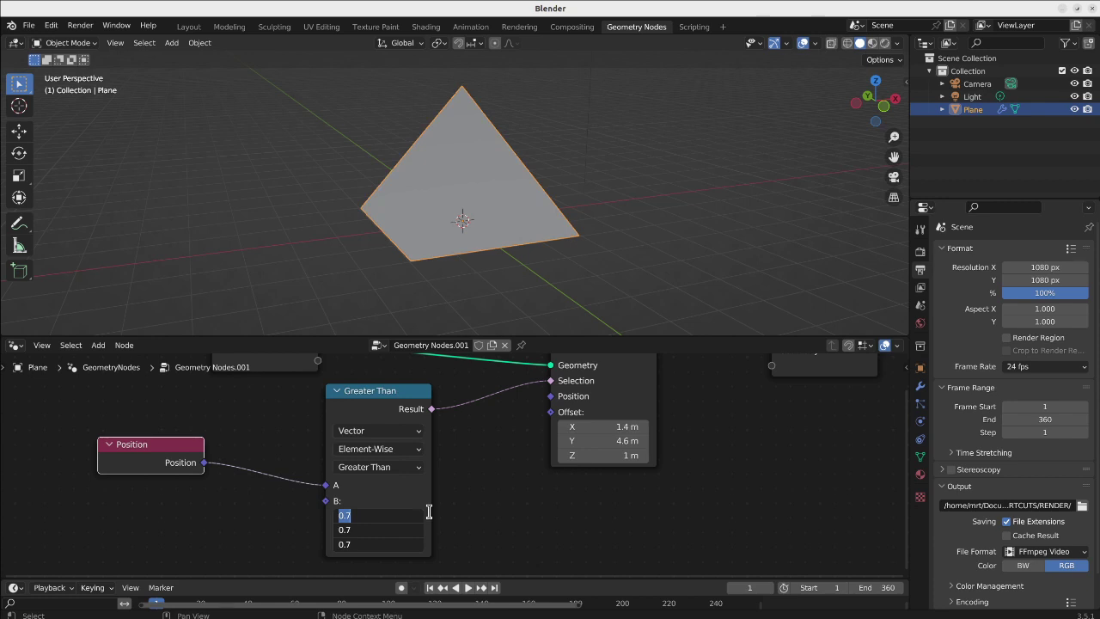
key("Return")
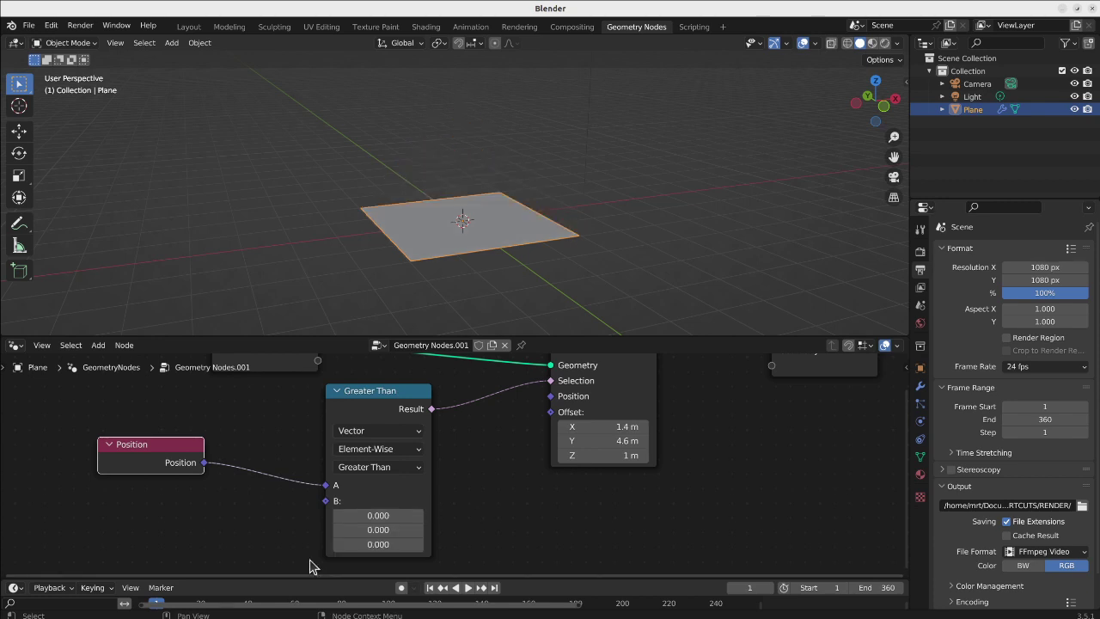
Step: Set the third component of the Compare node's B vector to -0.1 and reset all Set Position offsets to 0 m
left_click(338, 544)
scroll(429, 522, "up", 1)
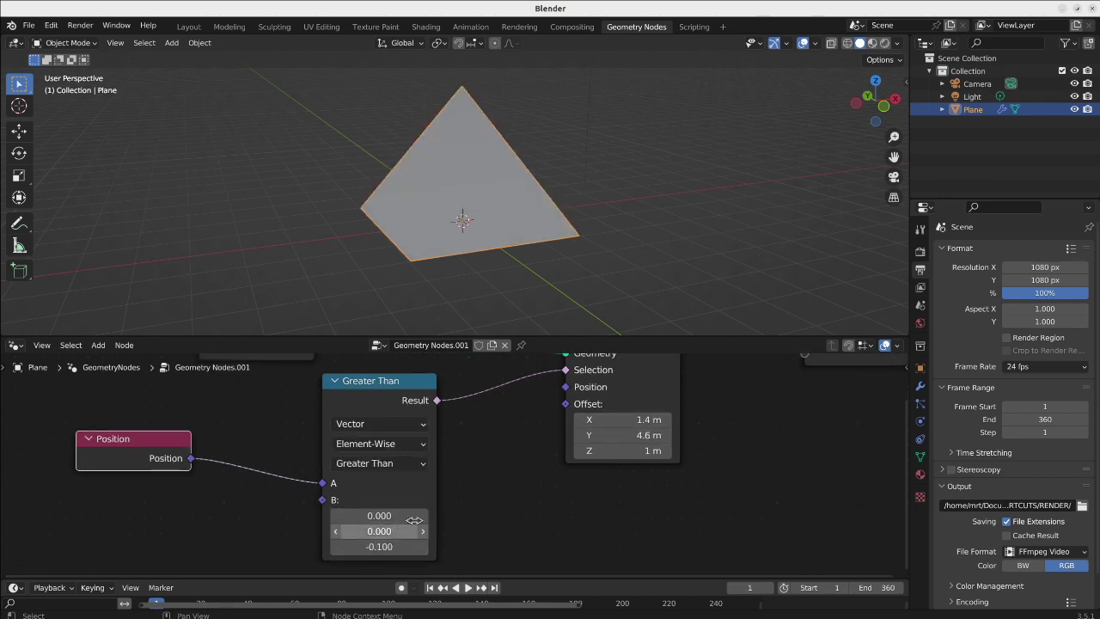
middle_click_drag(464, 301, 407, 237)
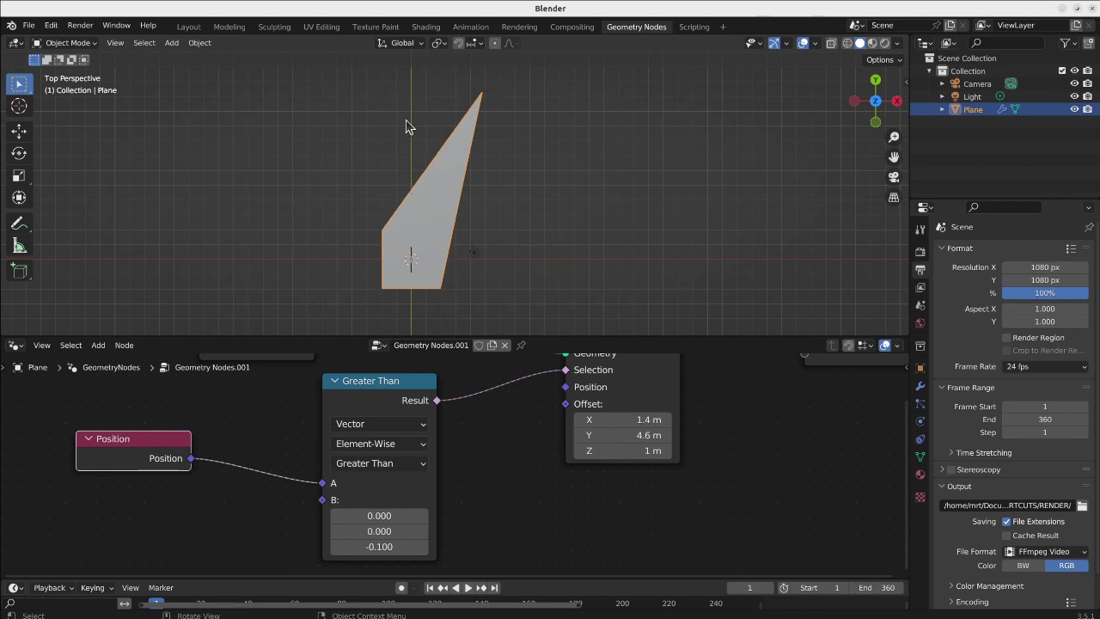
left_click_drag(659, 421, 636, 450)
key("Return")
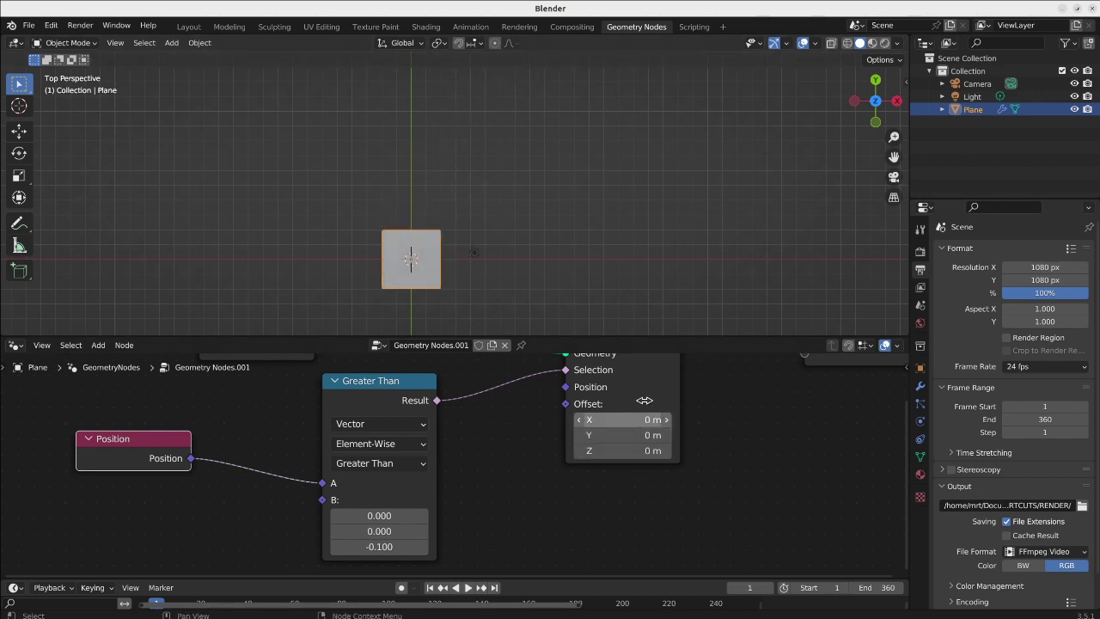
Step: Move the Group Input node aside and insert a Subdivide Mesh node between Group Input and Set Position
middle_click_drag(468, 427, 487, 515)
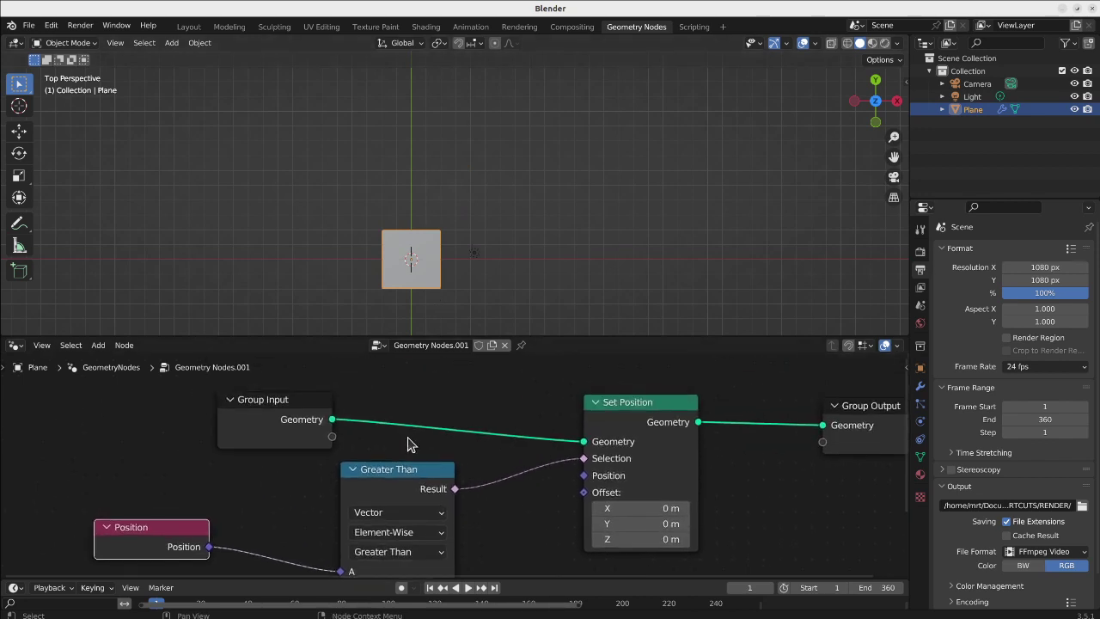
left_click_drag(281, 425, 106, 424)
key("shift+a")
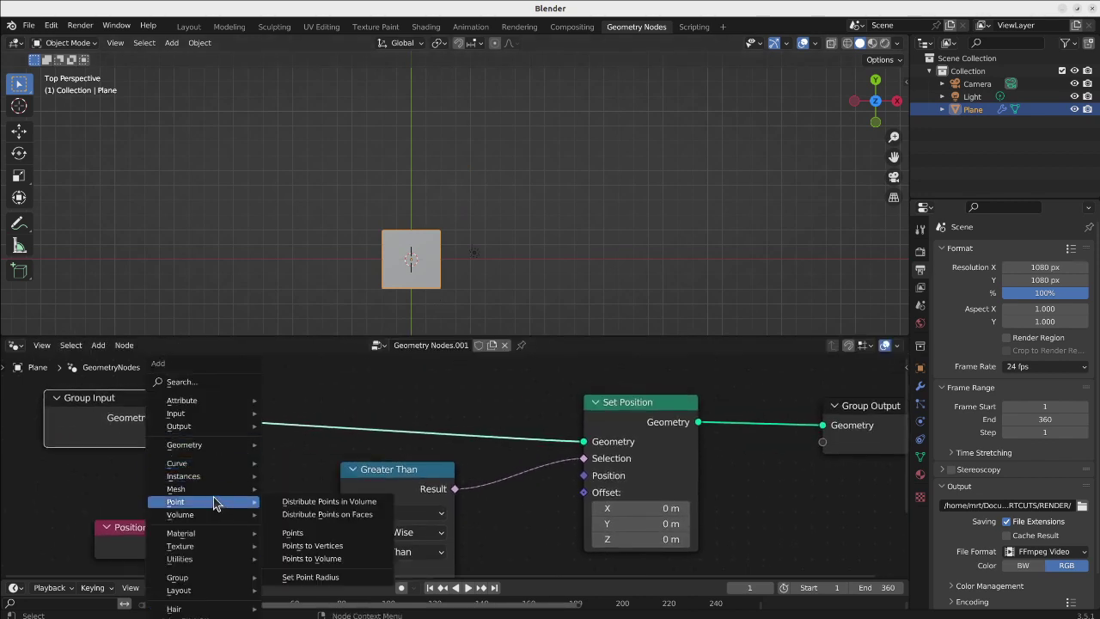
mouse_move(210, 488)
mouse_move(360, 547)
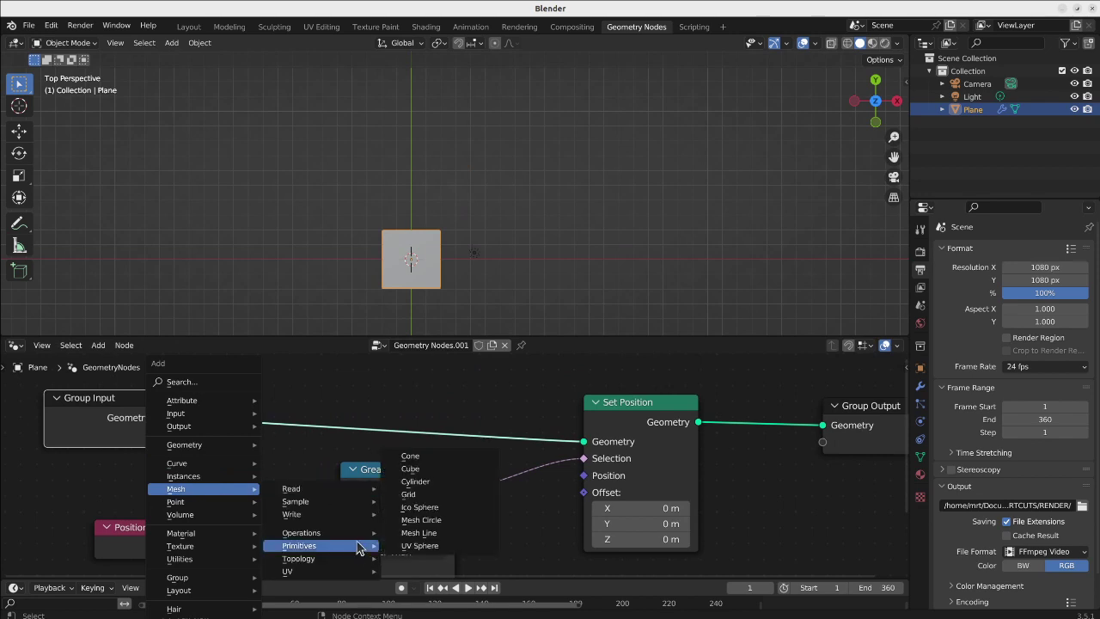
mouse_move(327, 532)
left_click(460, 519)
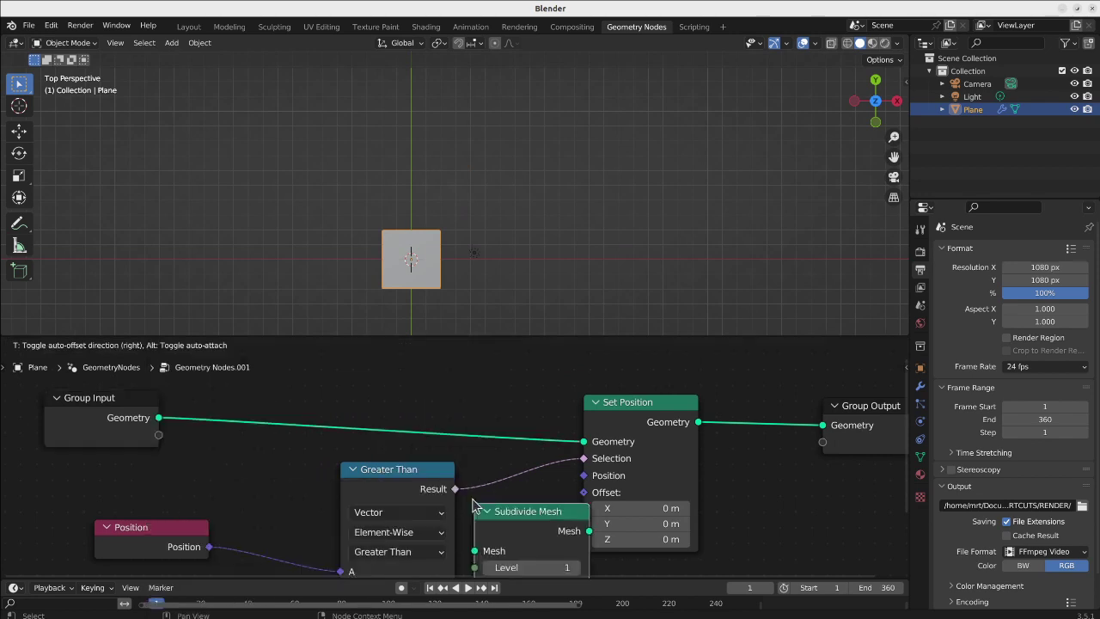
left_click(236, 411)
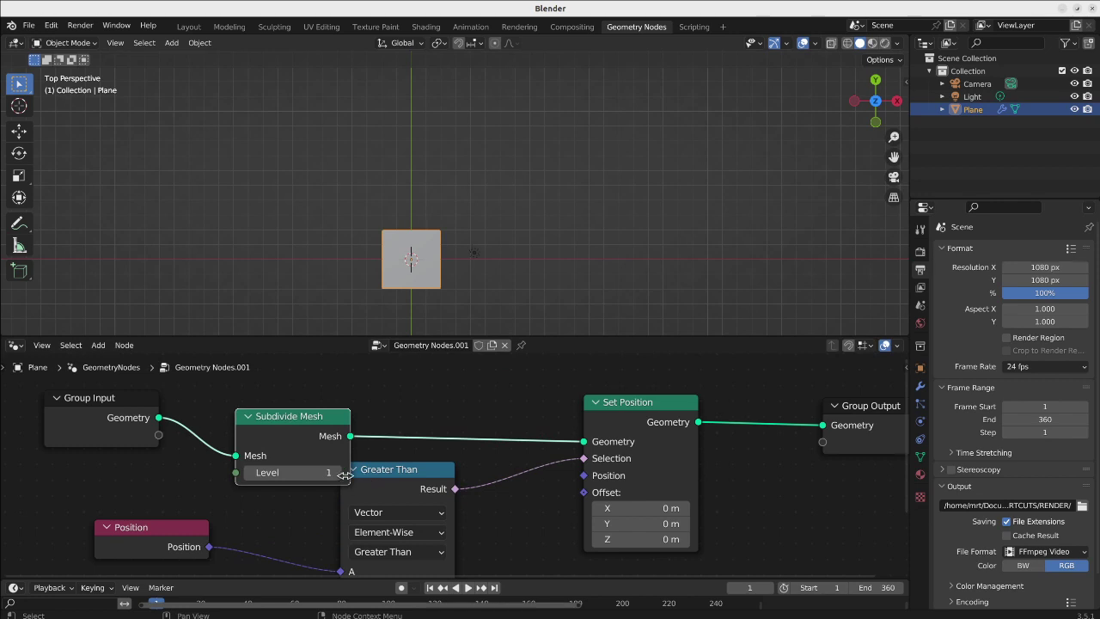
Step: Set the Subdivide Mesh level to 4 and the Set Position Z offset to 0.6 m
left_click_drag(345, 475, 423, 468)
middle_click_drag(452, 293, 467, 213)
left_click_drag(644, 541, 675, 541)
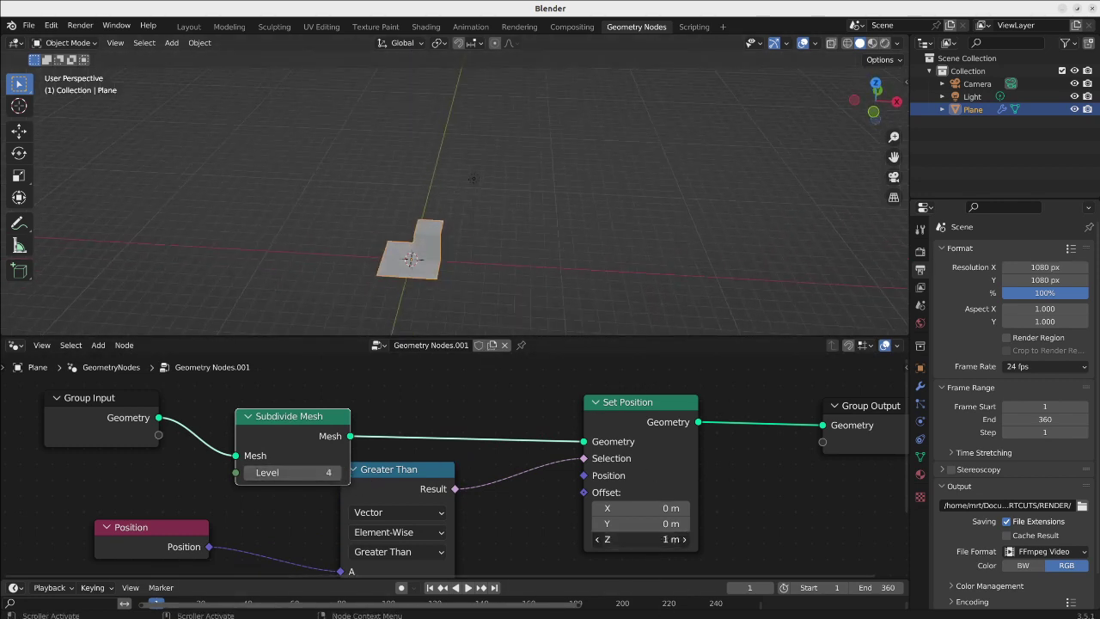
middle_click_drag(447, 268, 424, 262)
scroll(425, 270, "up", 5)
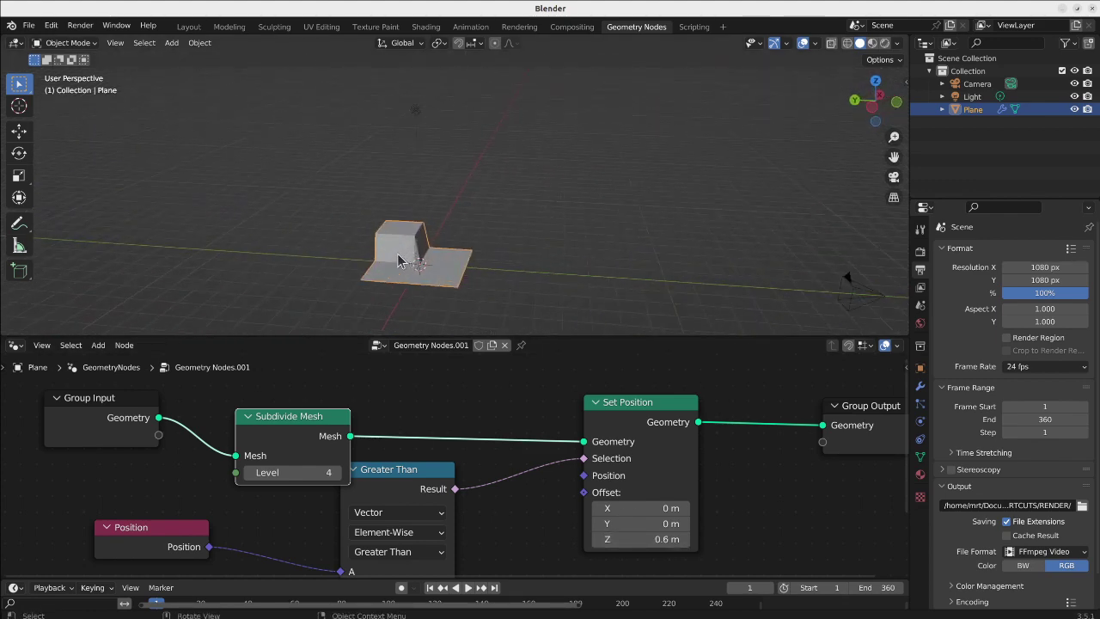
middle_click_drag(413, 559, 426, 446)
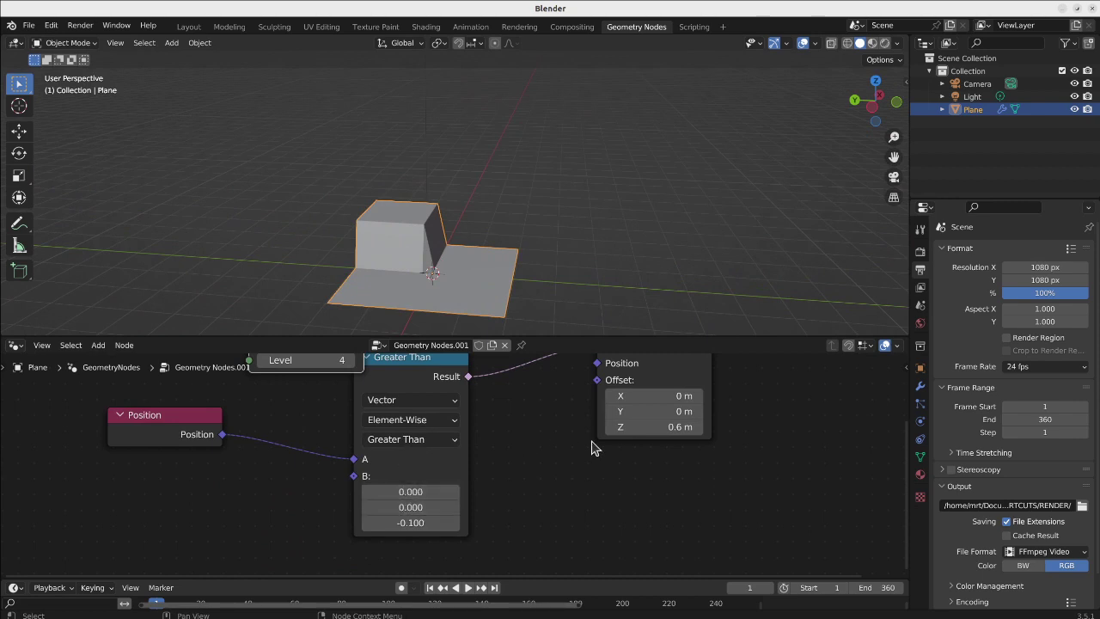
key("Home")
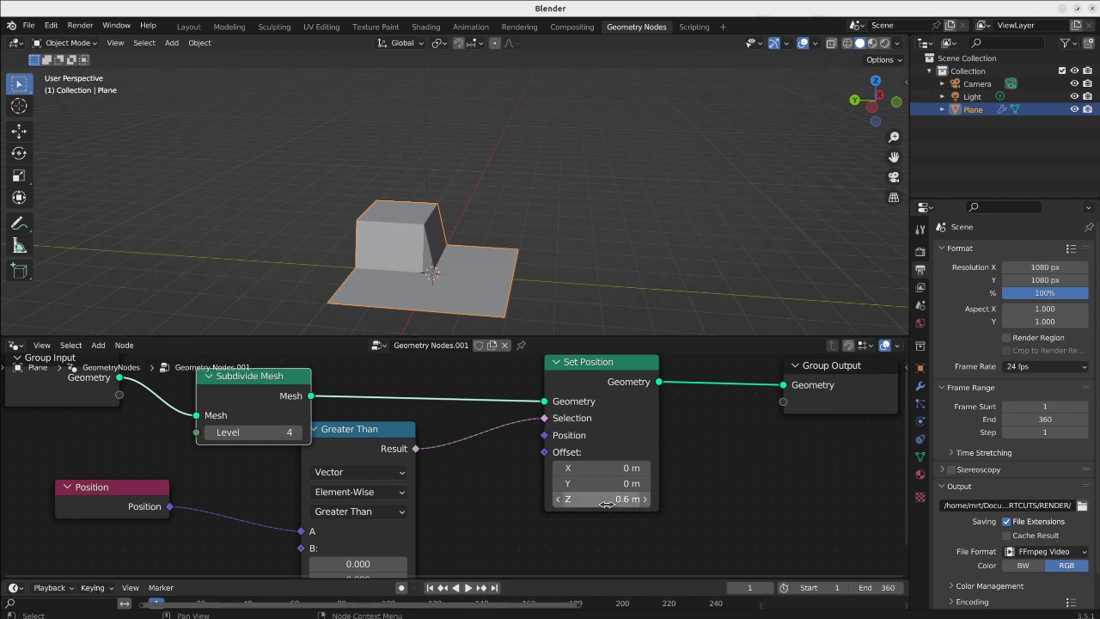
left_click_drag(607, 505, 567, 498)
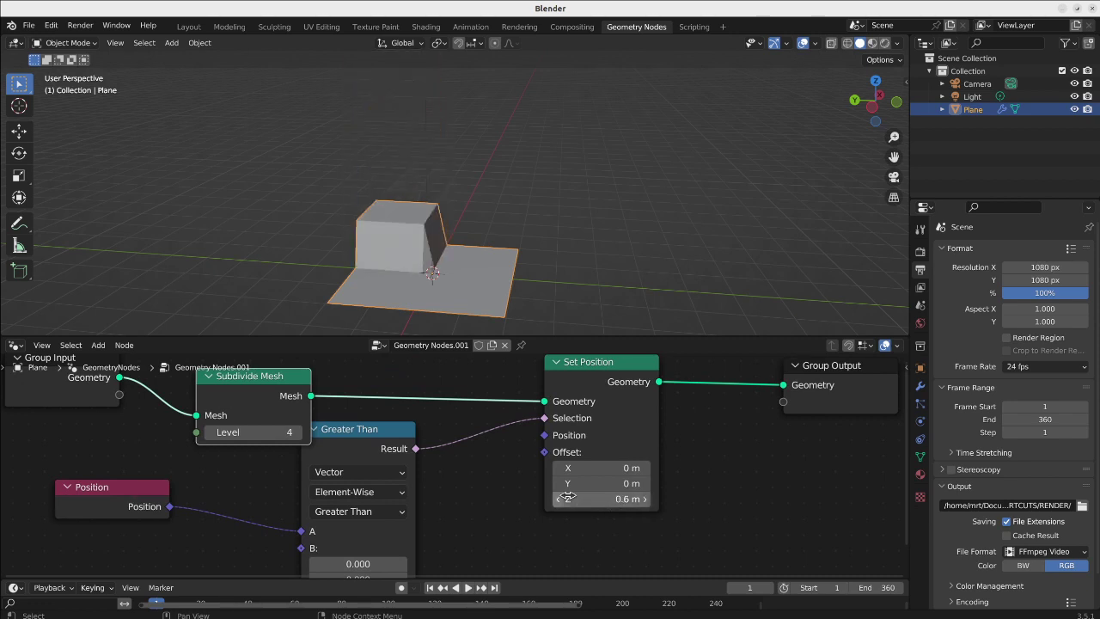
Step: Duplicate the plane, place the copy beside the original along X, and make its geometry node group single-user
middle_click_drag(563, 459, 385, 501)
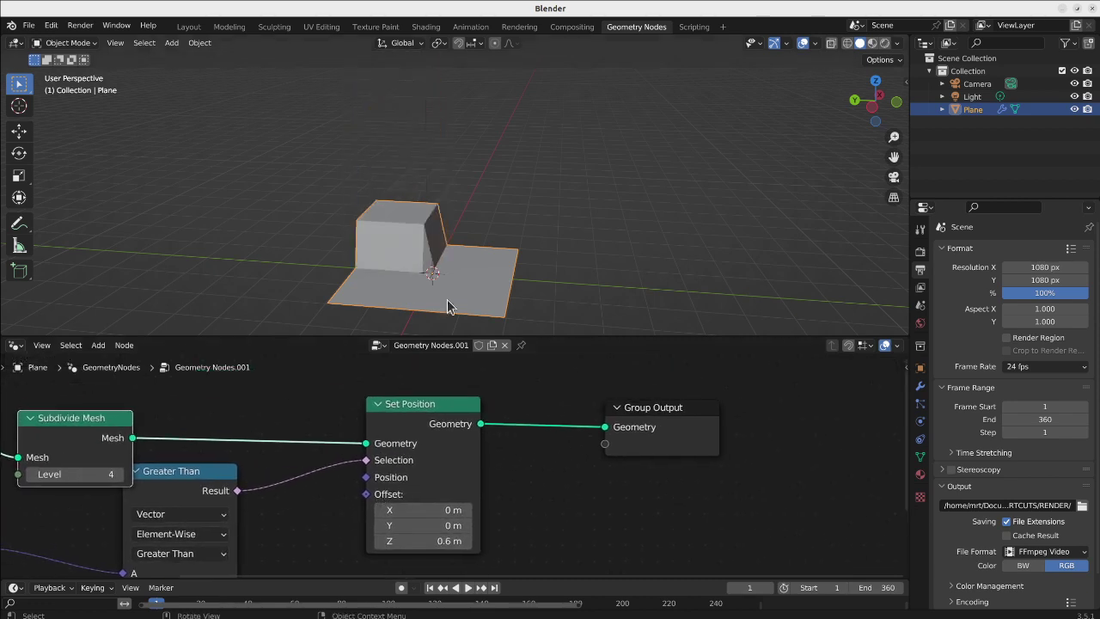
scroll(489, 282, "down", 2)
key("KP_7")
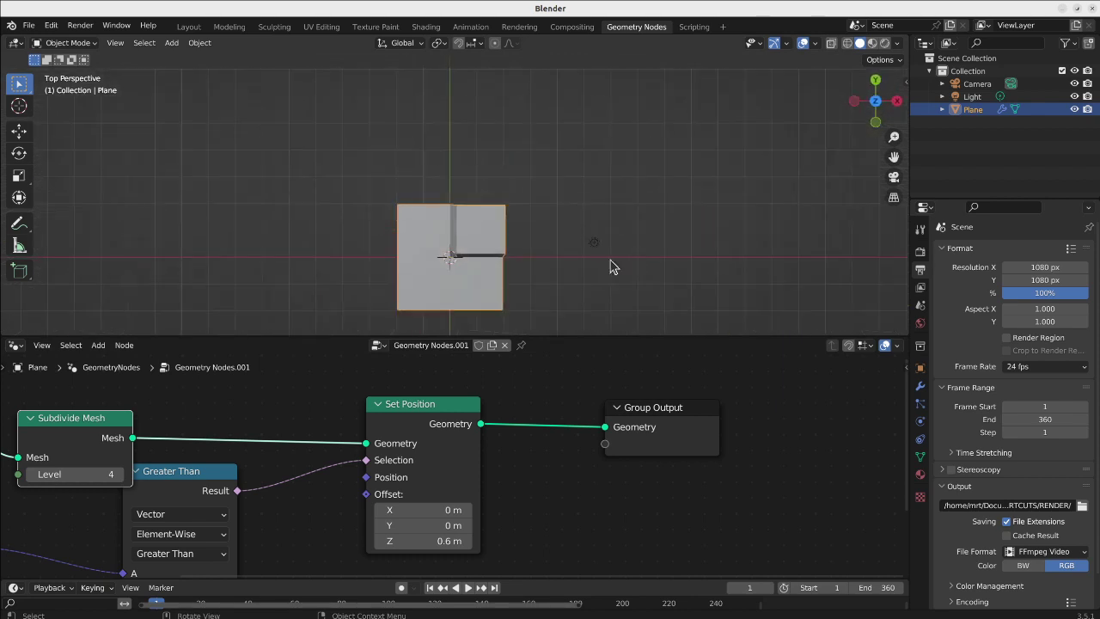
scroll(535, 288, "down", 2)
middle_click_drag(511, 290, 408, 293, "shift")
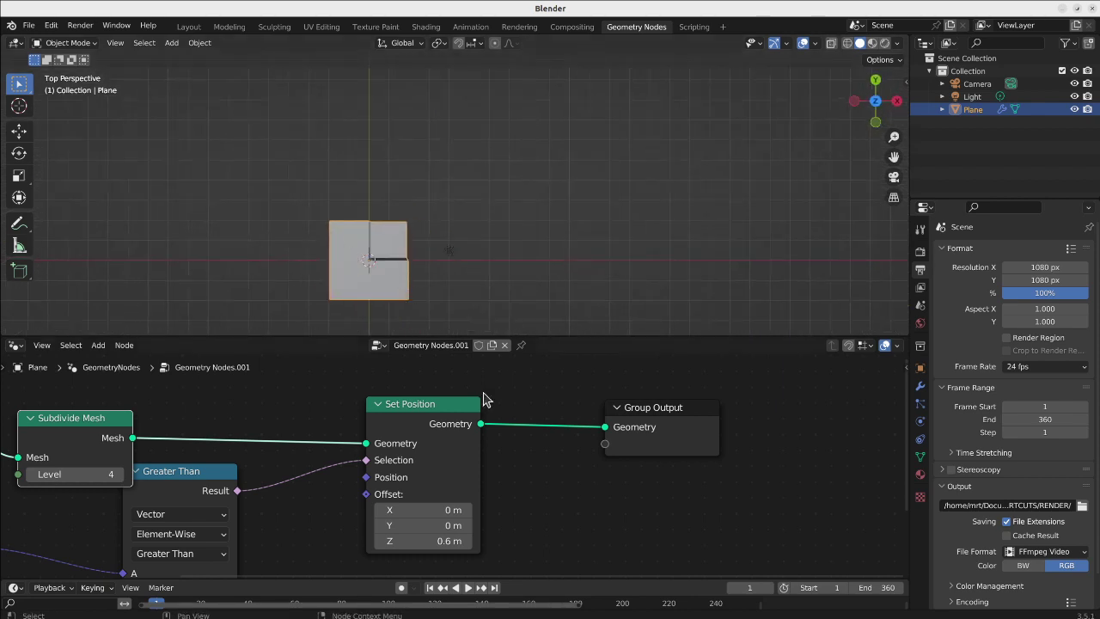
key("shift+d")
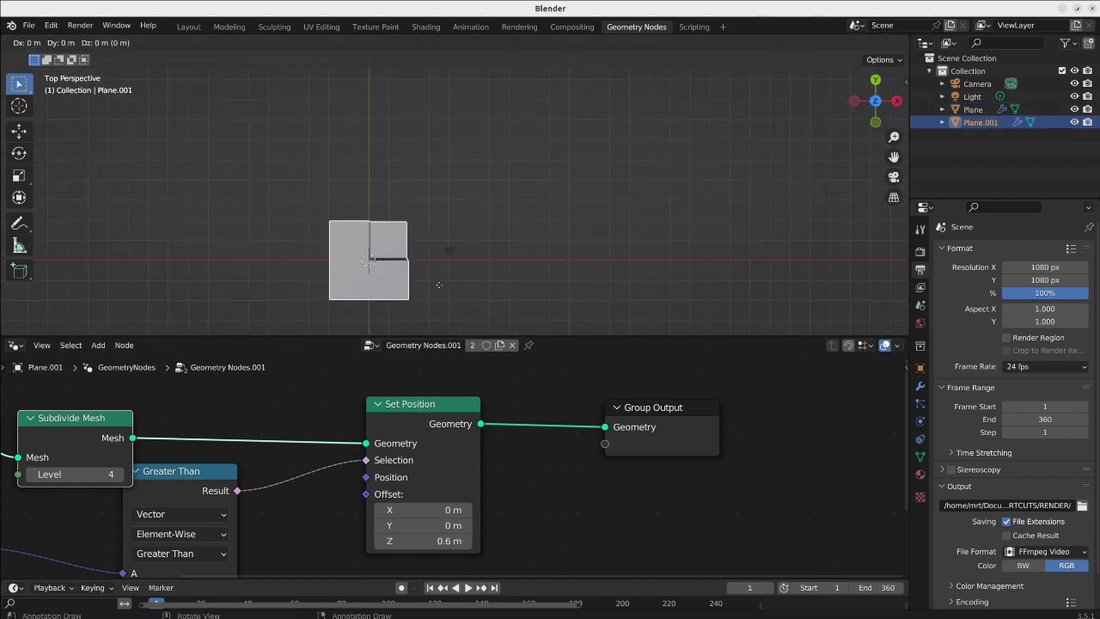
left_click(615, 292)
left_click(472, 346)
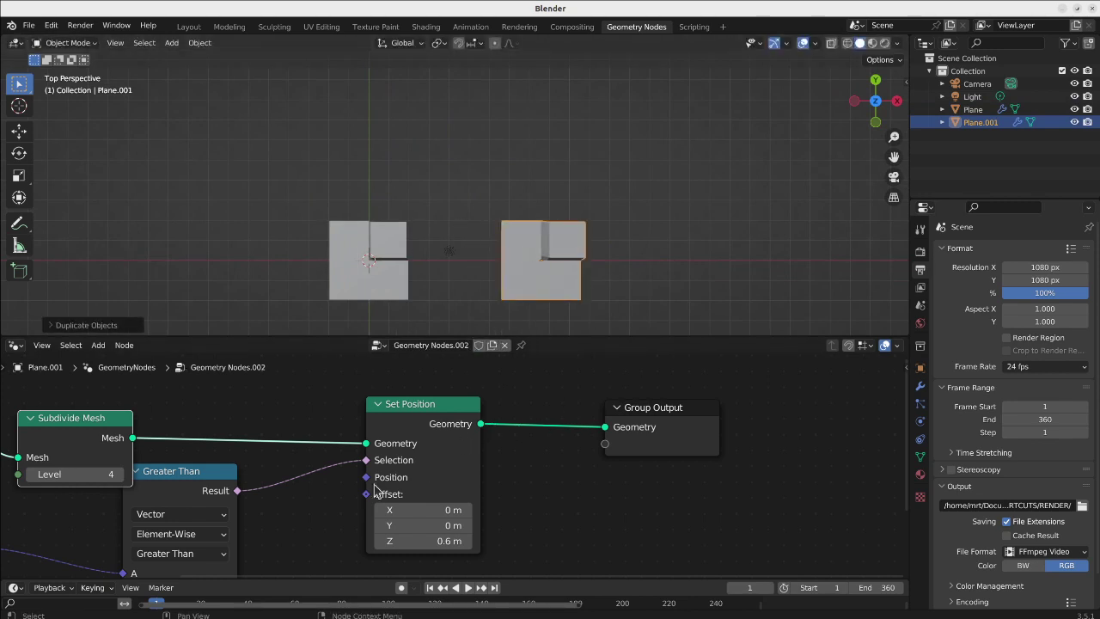
Step: Delete the Position and Greater Than nodes from the copy's node tree and shift Subdivide Mesh closer to Set Position
middle_click_drag(165, 478, 481, 451)
left_click(507, 455)
left_click(301, 514, "shift")
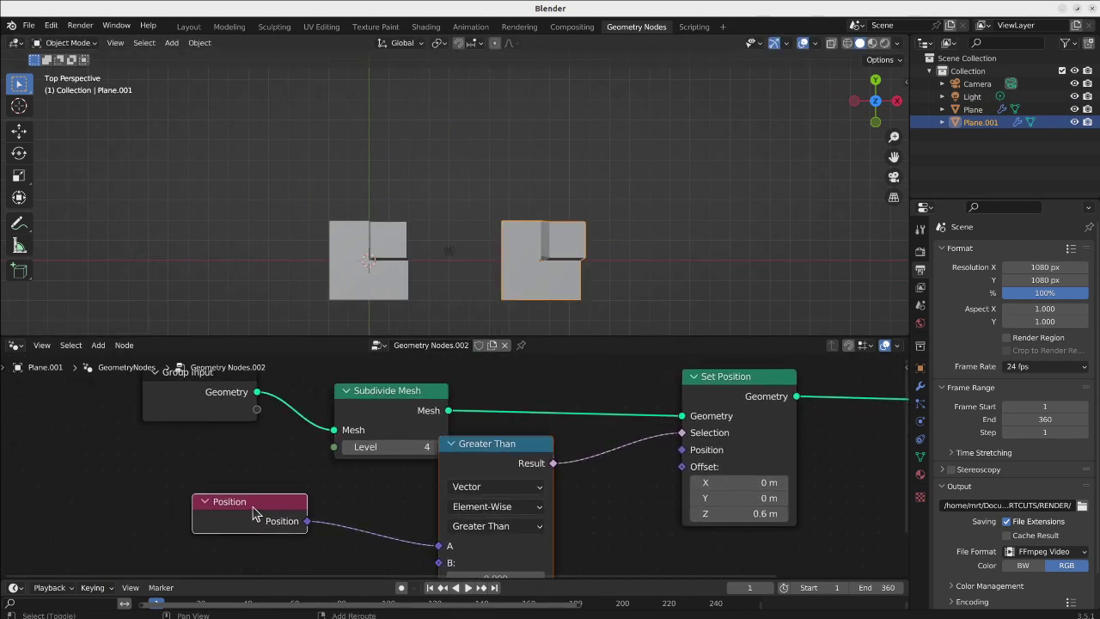
key("x")
left_click_drag(380, 412, 447, 407)
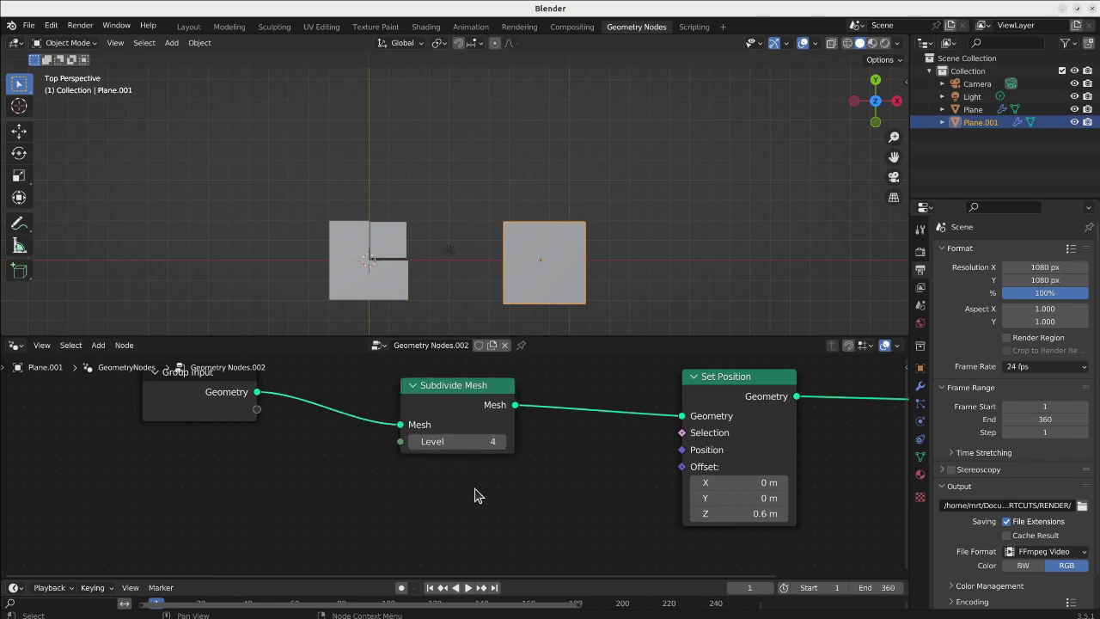
Step: Add a Noise Texture node and connect its Fac output to the Set Position node's Offset
key("shift+a")
mouse_move(475, 499)
mouse_move(468, 545)
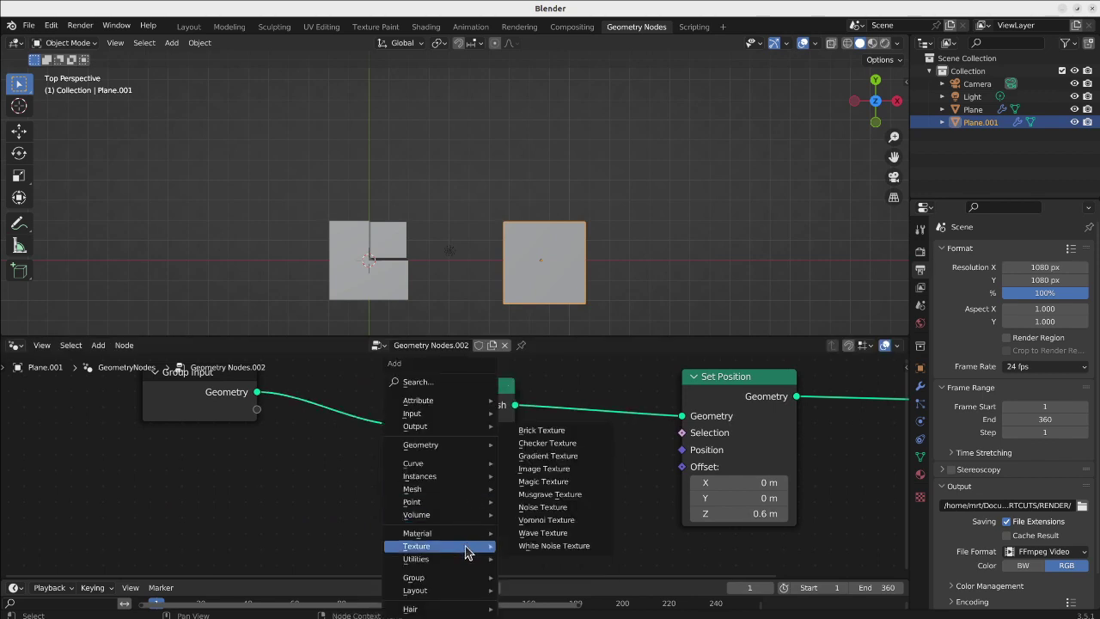
left_click(543, 507)
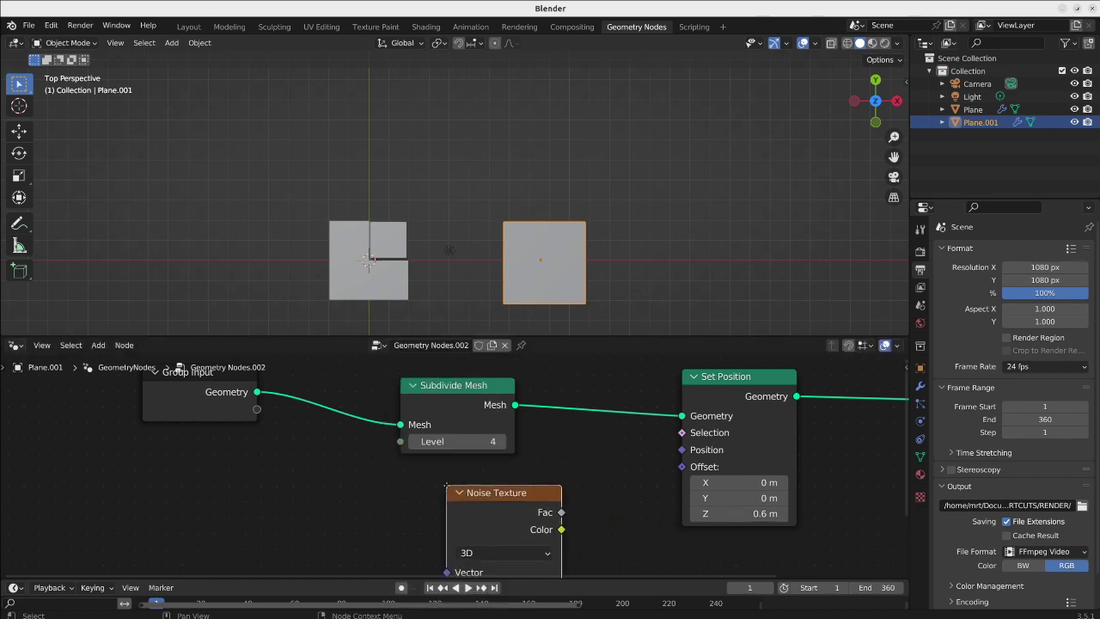
middle_click_drag(594, 530, 482, 531)
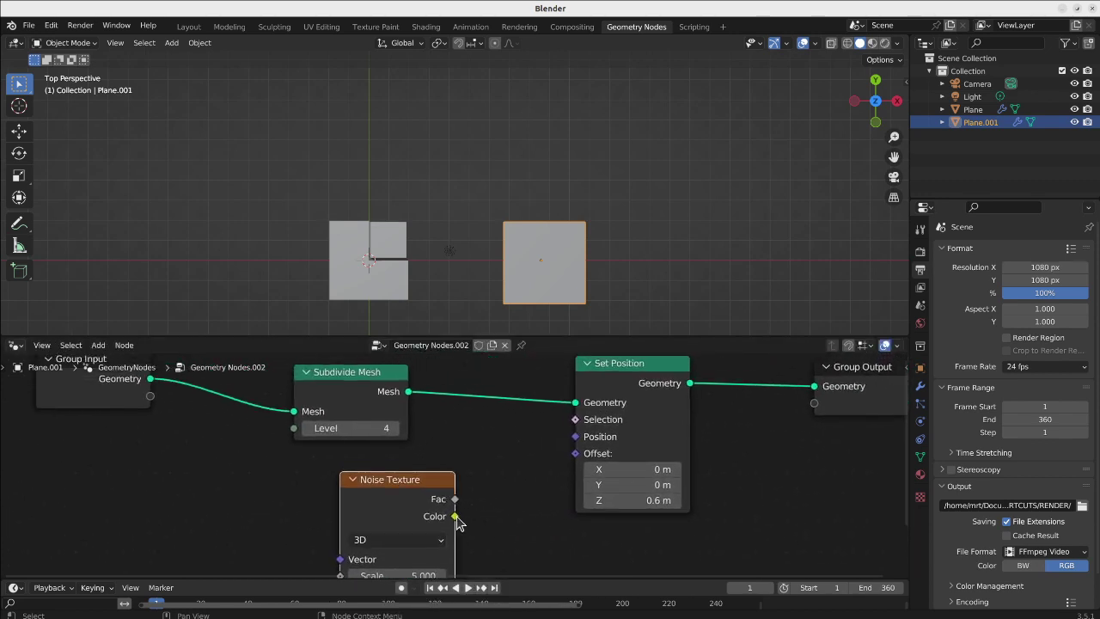
left_click_drag(456, 517, 471, 497)
left_click_drag(574, 462, 574, 464)
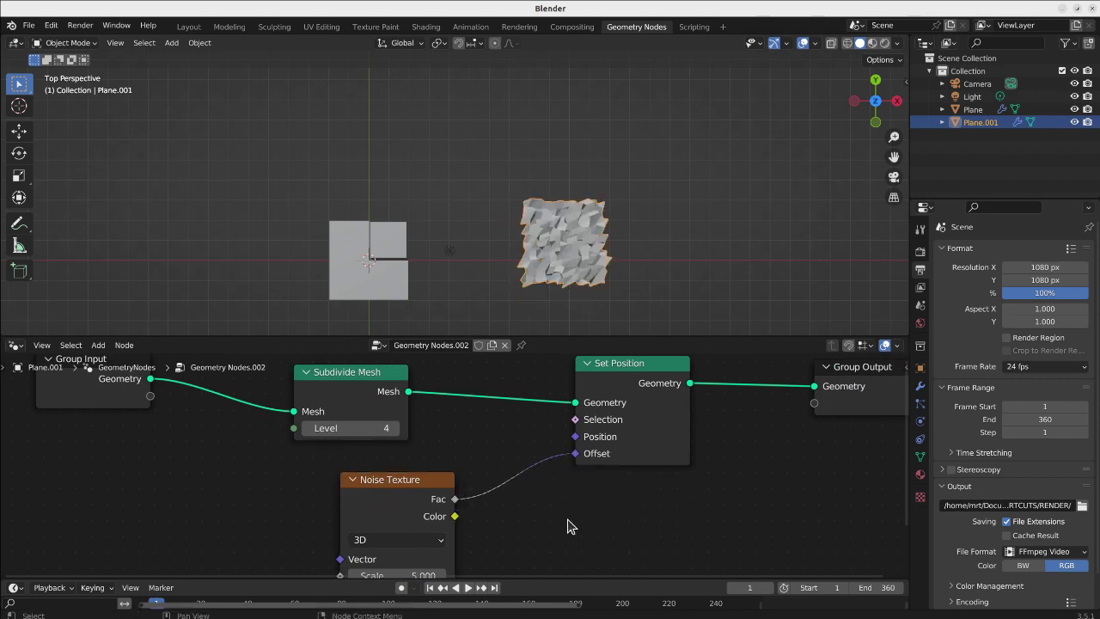
Step: Try different Scale values on the Noise Texture node and return the scale to 5
middle_click_drag(486, 233, 562, 275)
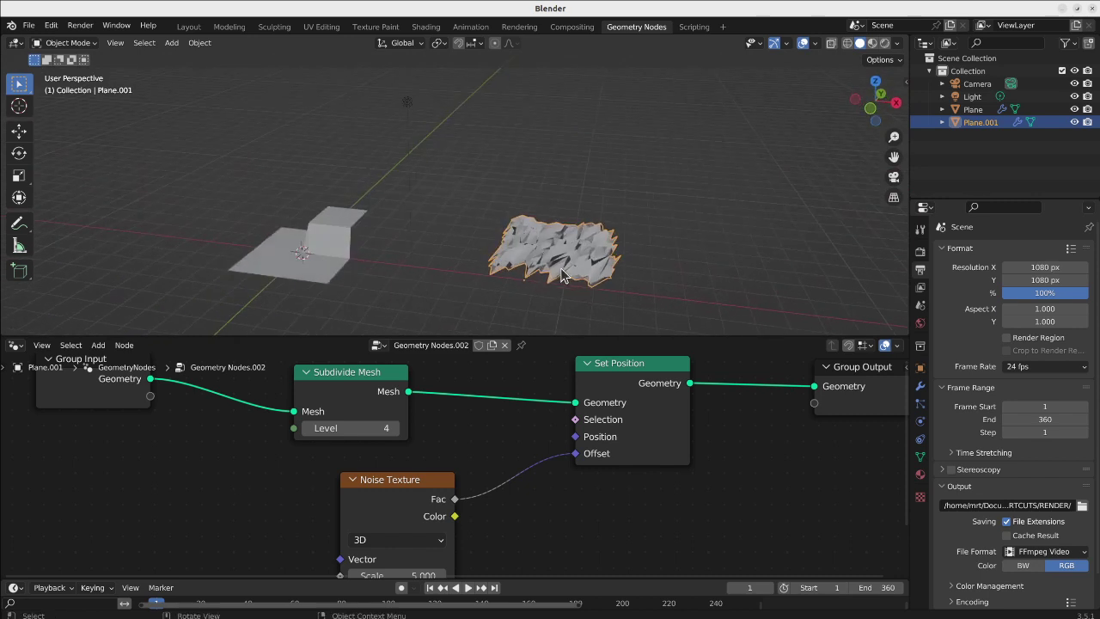
left_click_drag(384, 504, 369, 474)
middle_click_drag(369, 468, 396, 425)
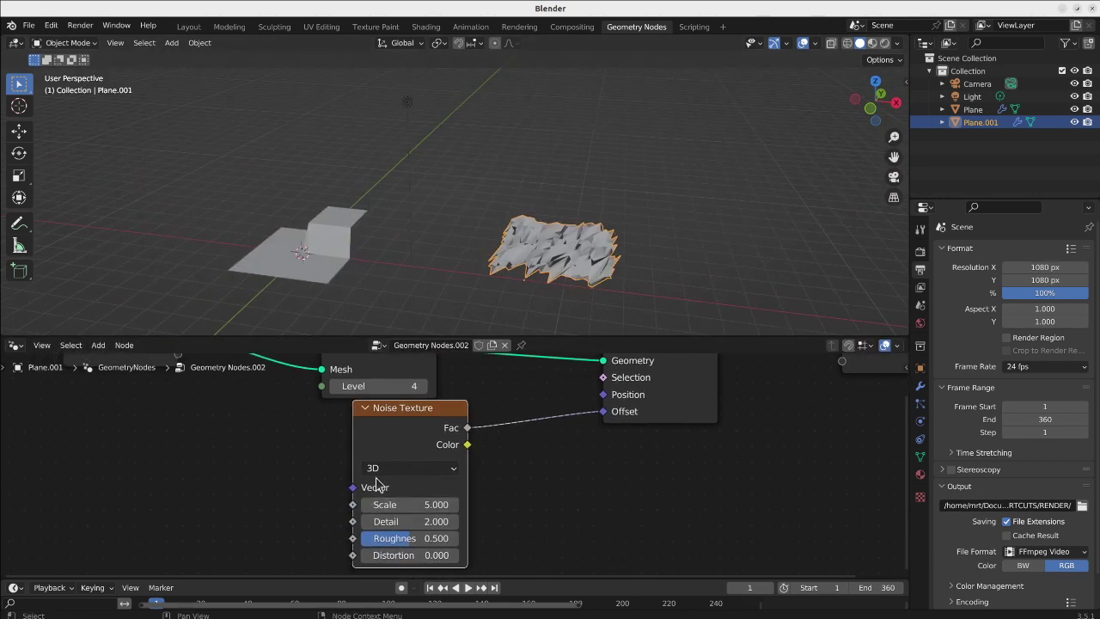
left_click_drag(414, 507, 468, 507)
left_click_drag(439, 505, 409, 505)
left_click_drag(405, 427, 392, 430)
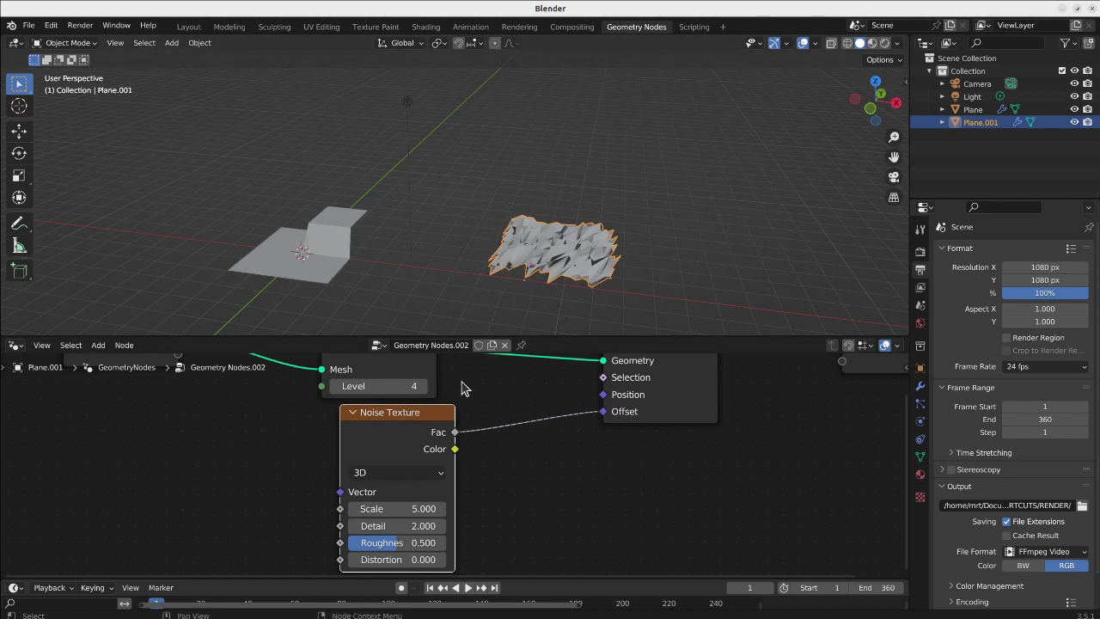
Step: Disconnect and reconnect the Noise Texture's Fac link to Offset to compare the plane's placement from above
middle_click_drag(529, 205, 470, 331)
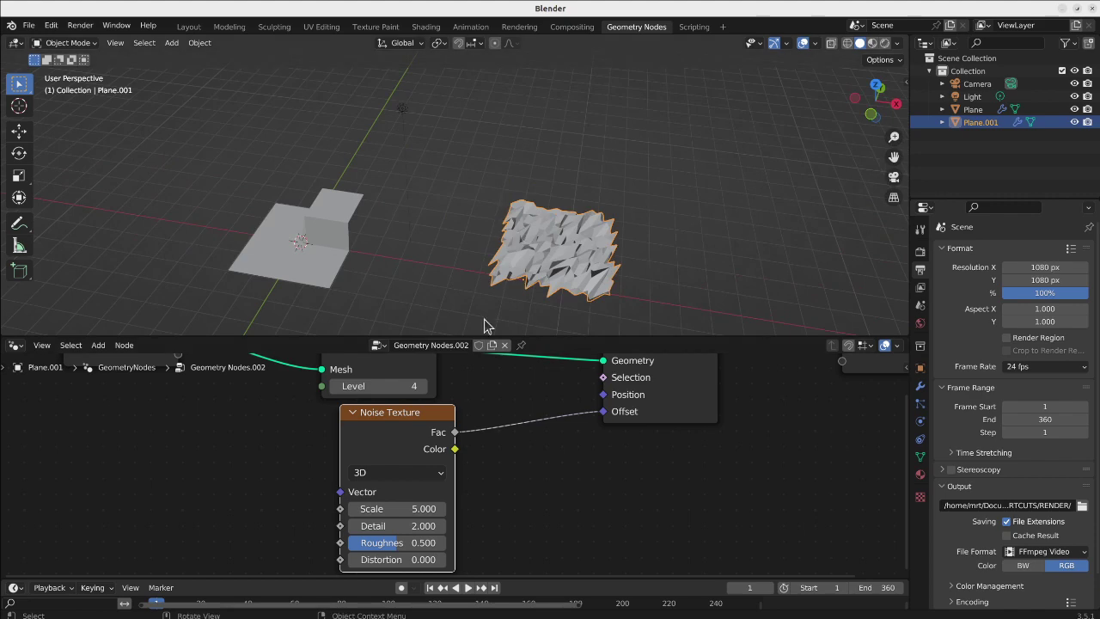
left_click_drag(409, 439, 410, 445)
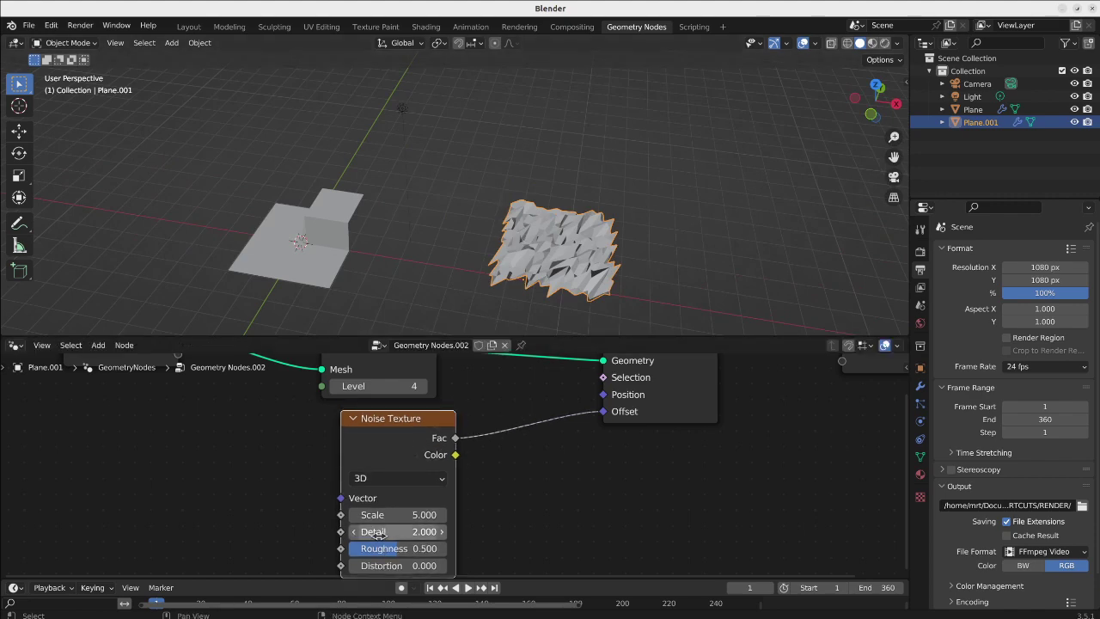
middle_click_drag(509, 325, 509, 297)
key("KP_7")
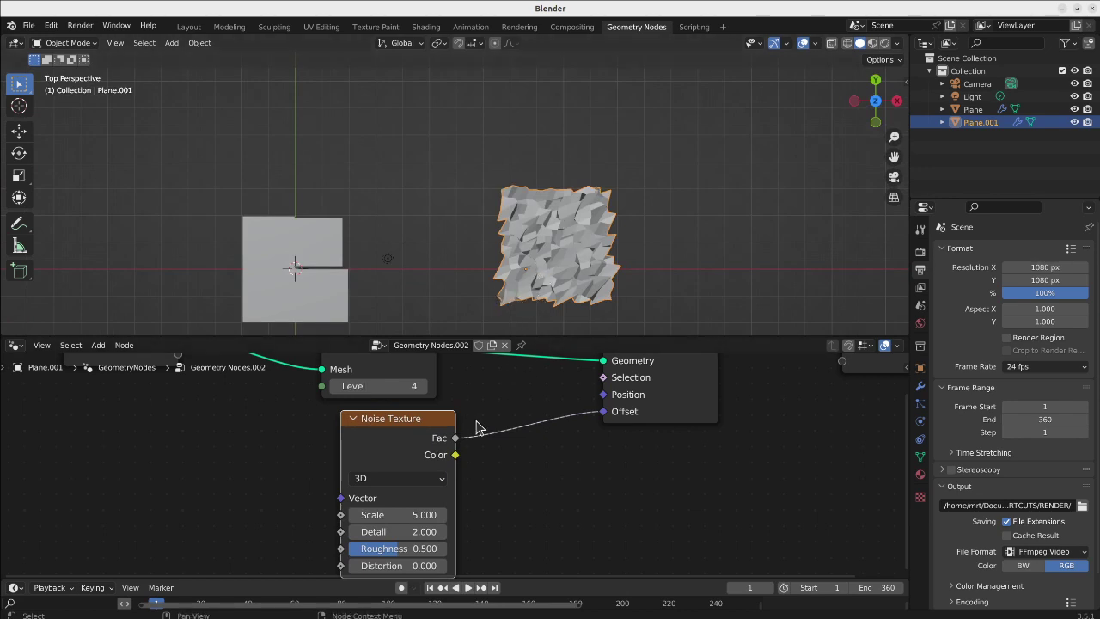
left_click_drag(603, 412, 543, 445)
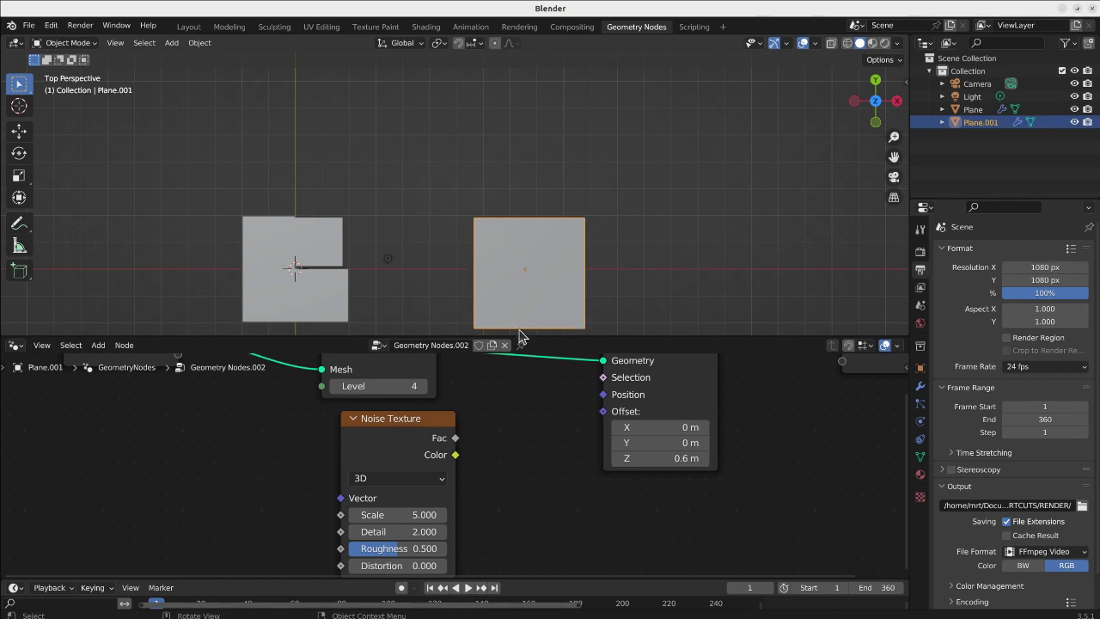
left_click_drag(455, 438, 606, 414)
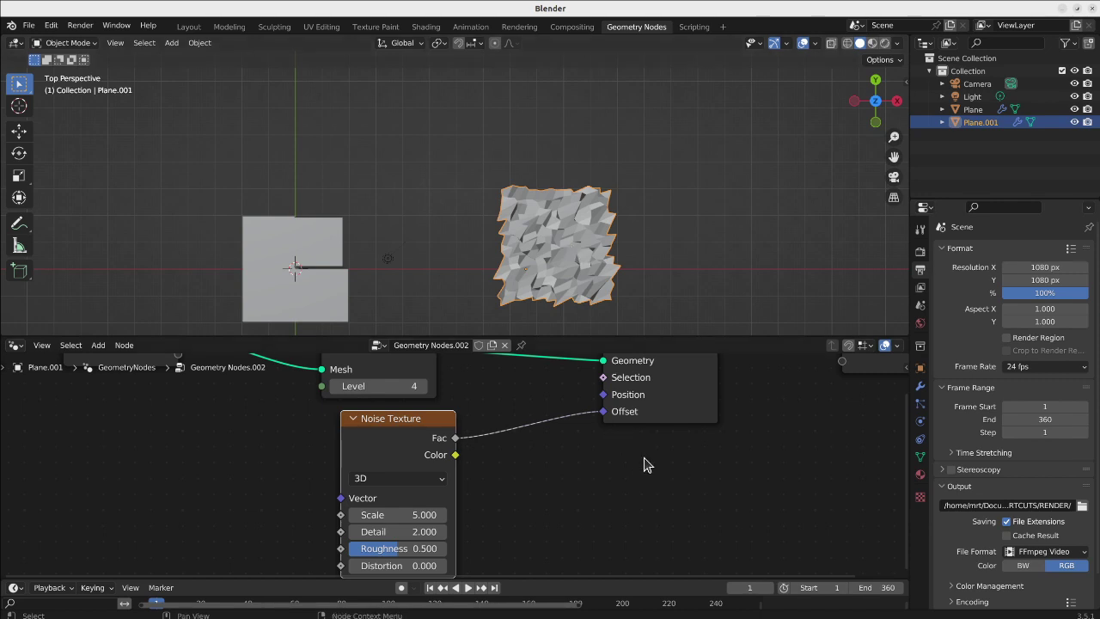
Step: Insert a Vector Math node set to Add between the Noise Texture and the Set Position offset
key("shift+a")
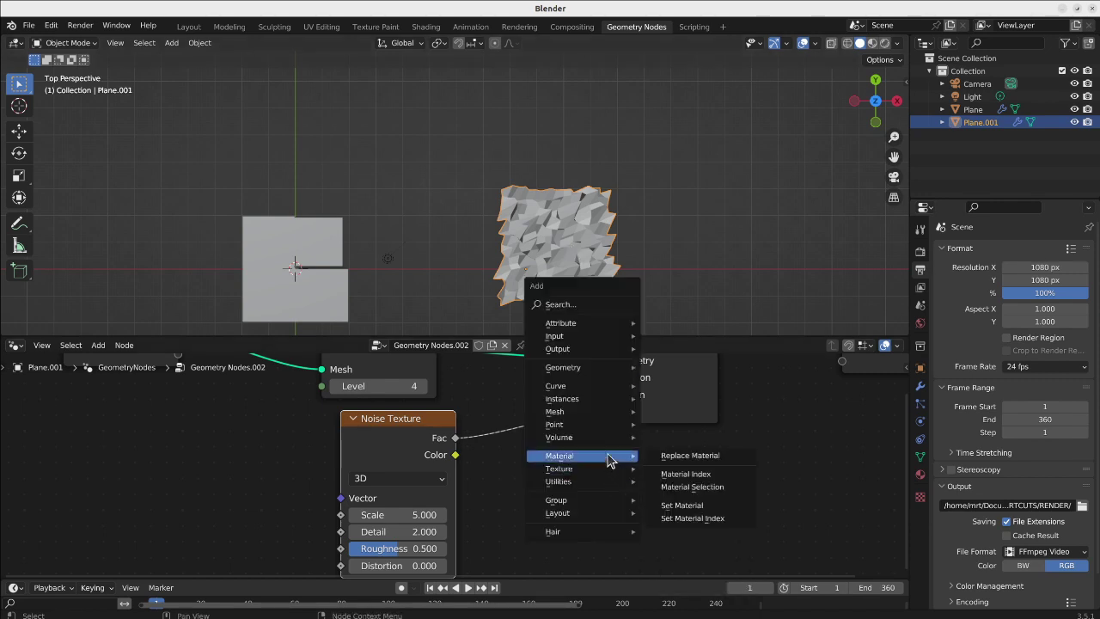
mouse_move(602, 481)
mouse_move(693, 507)
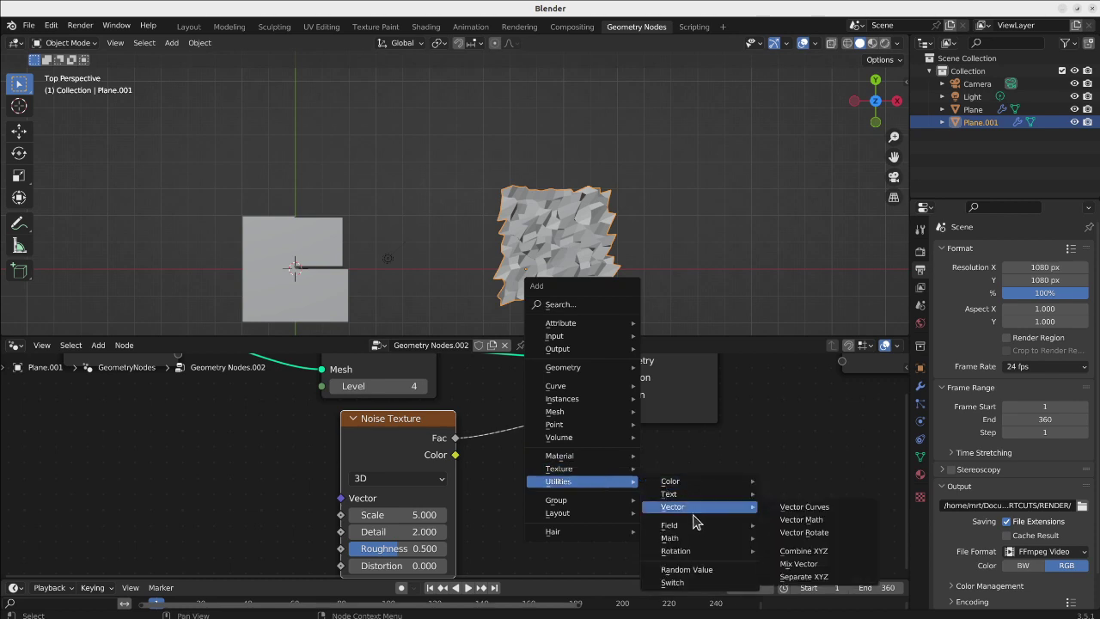
left_click(807, 522)
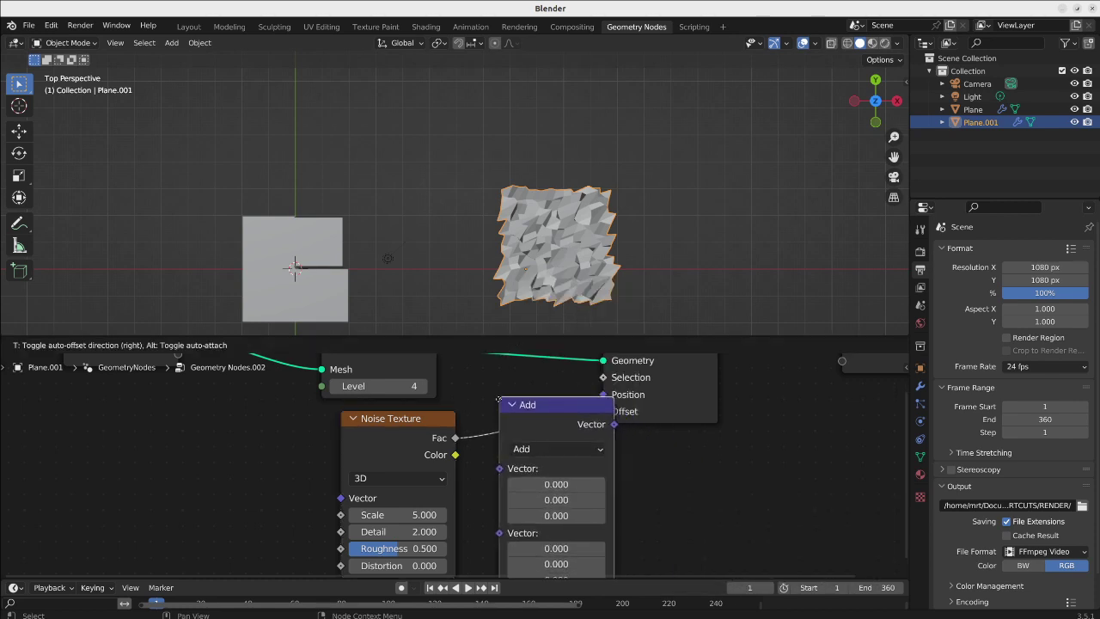
left_click(504, 400)
Step: Set all three components of the Add node's second vector to -0.5
middle_click_drag(600, 526, 625, 494)
left_click_drag(614, 472, 615, 504)
left_click(611, 472)
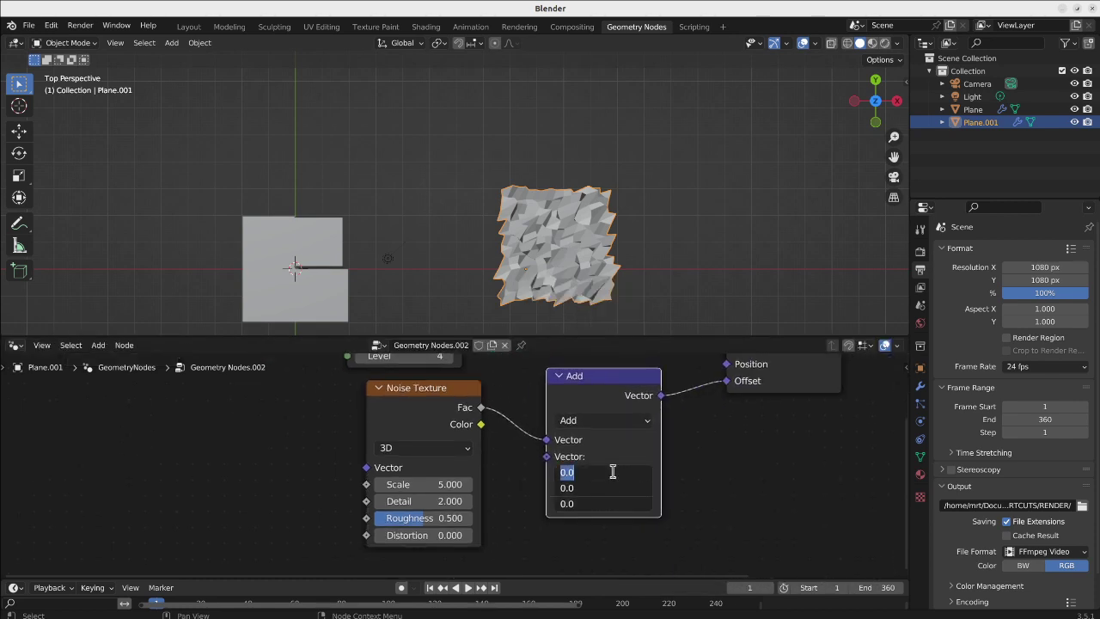
type("-0")
type(".5")
key("Return")
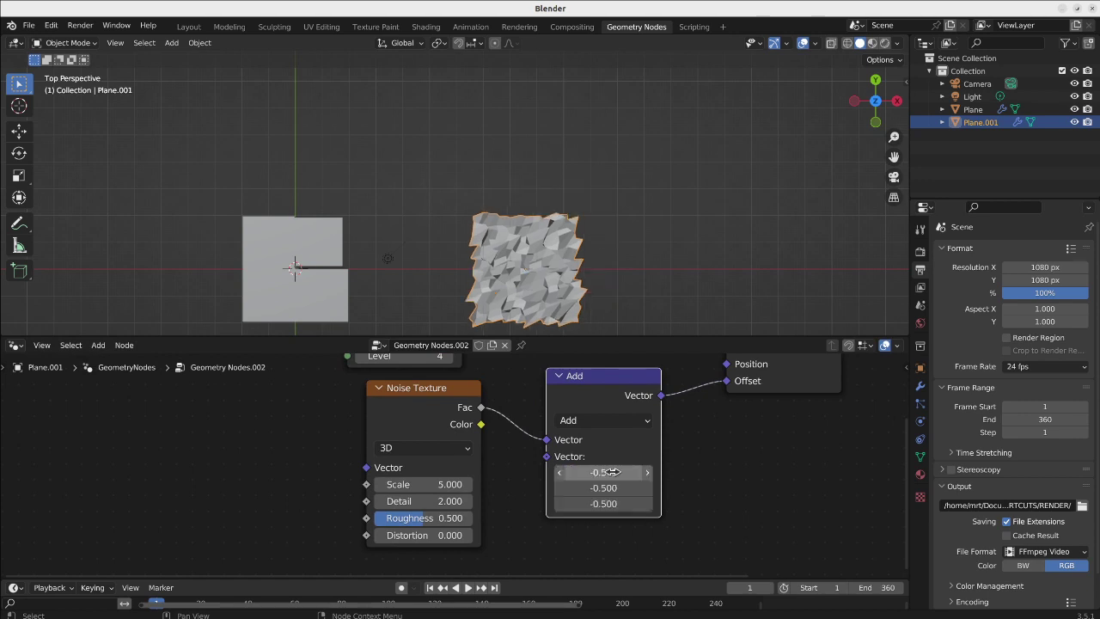
Step: Add a Combine XYZ node near the Vector Math Add node
middle_click_drag(567, 320, 678, 221)
middle_click_drag(733, 411, 548, 471)
key("shift+a")
mouse_move(577, 515)
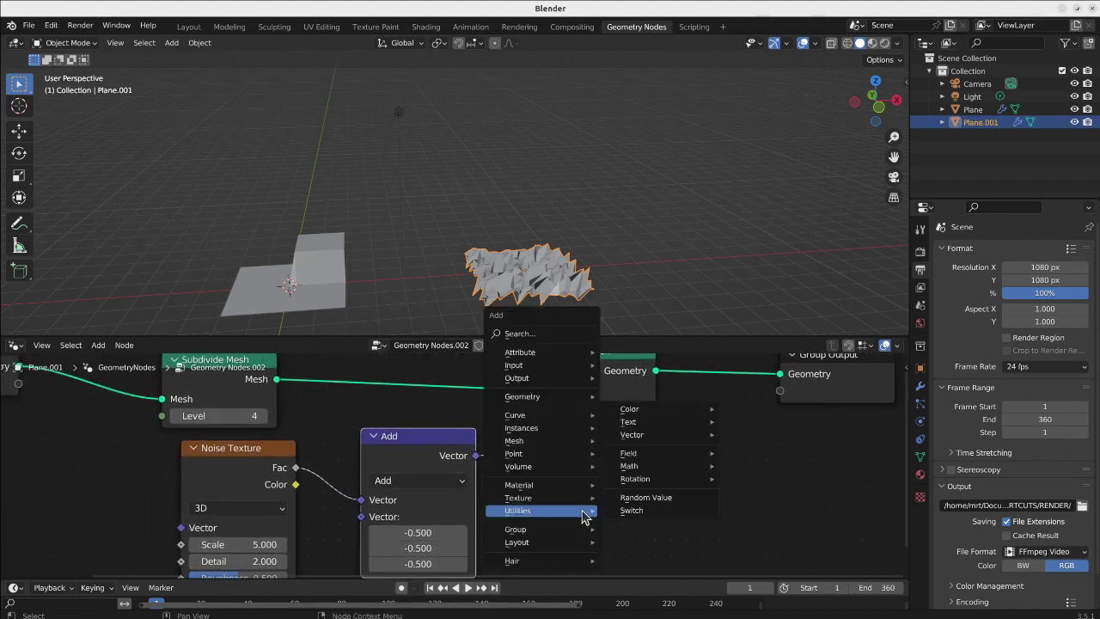
mouse_move(662, 481)
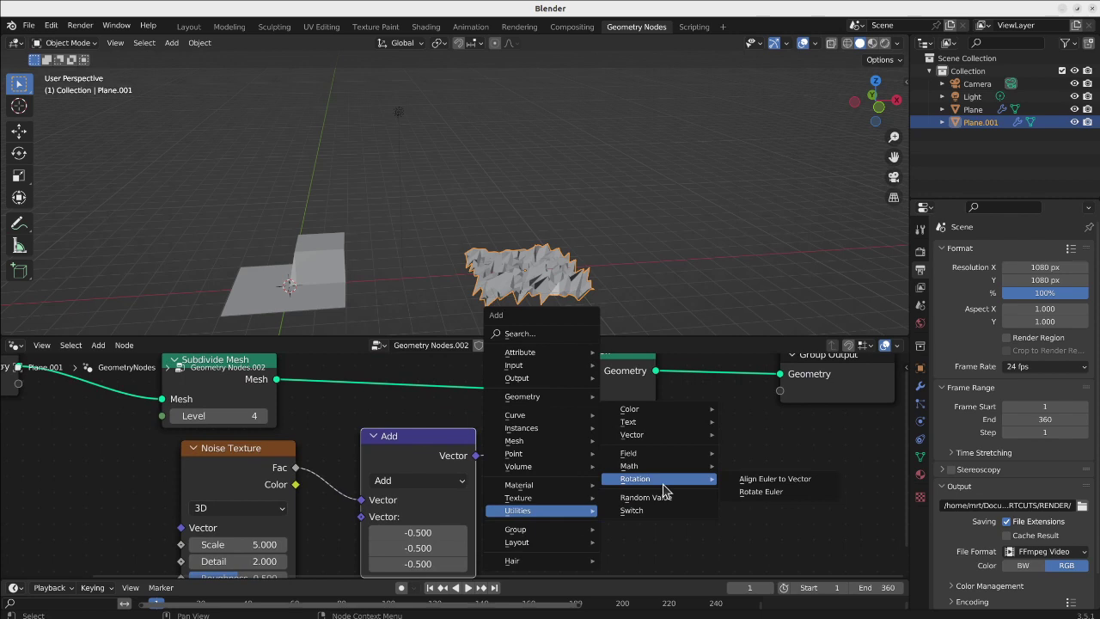
mouse_move(651, 435)
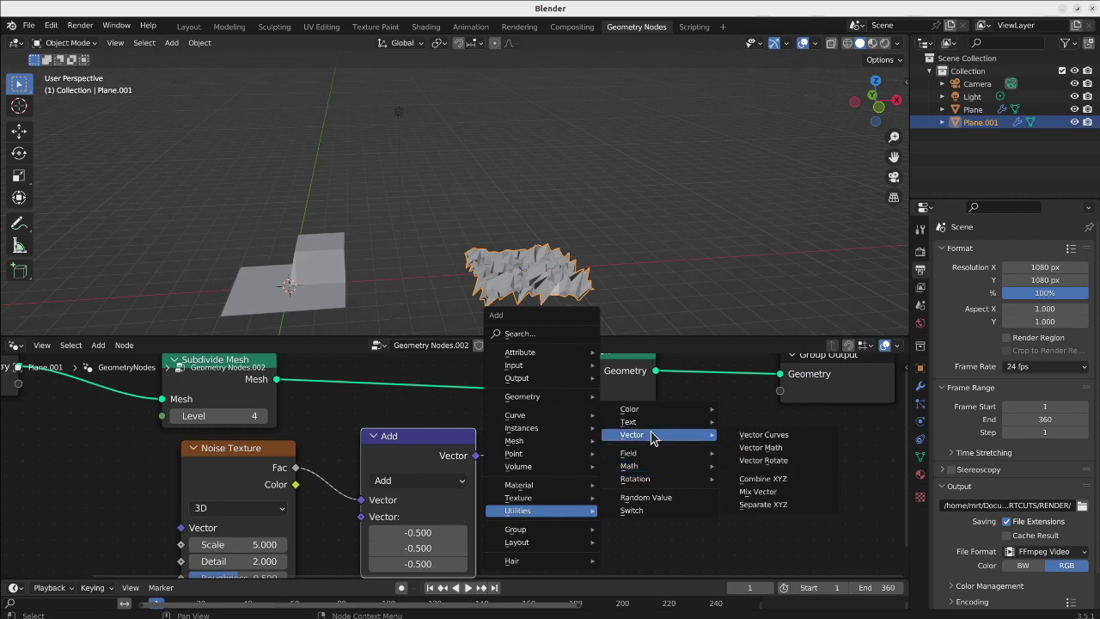
left_click(774, 478)
left_click(548, 475)
middle_click_drag(419, 517, 502, 474)
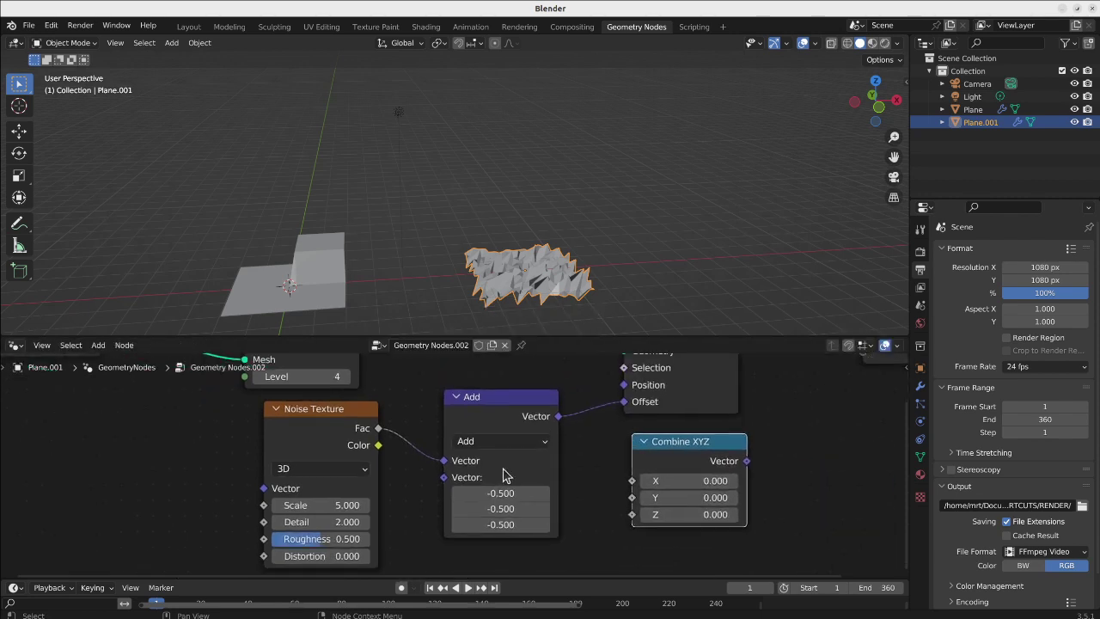
Step: Replace the Vector Math Add node with the Combine XYZ node, linking the Noise Texture's Fac to Z and the vector to Offset
left_click(494, 422)
key("ctrl+x")
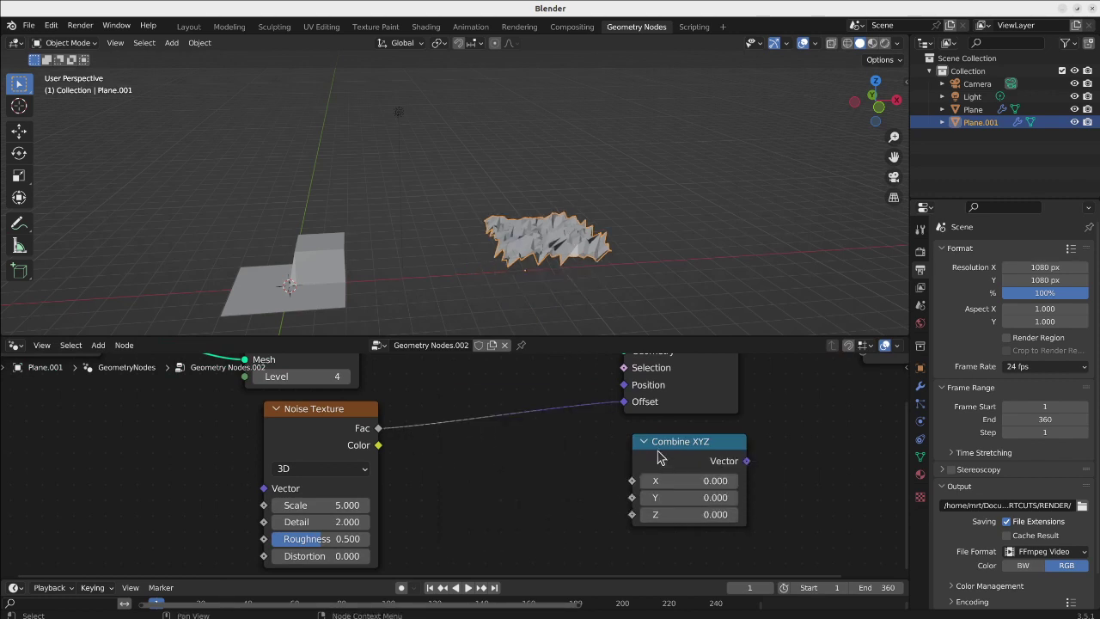
left_click_drag(689, 457, 509, 409)
left_click_drag(452, 431, 445, 466)
middle_click_drag(482, 273, 516, 272)
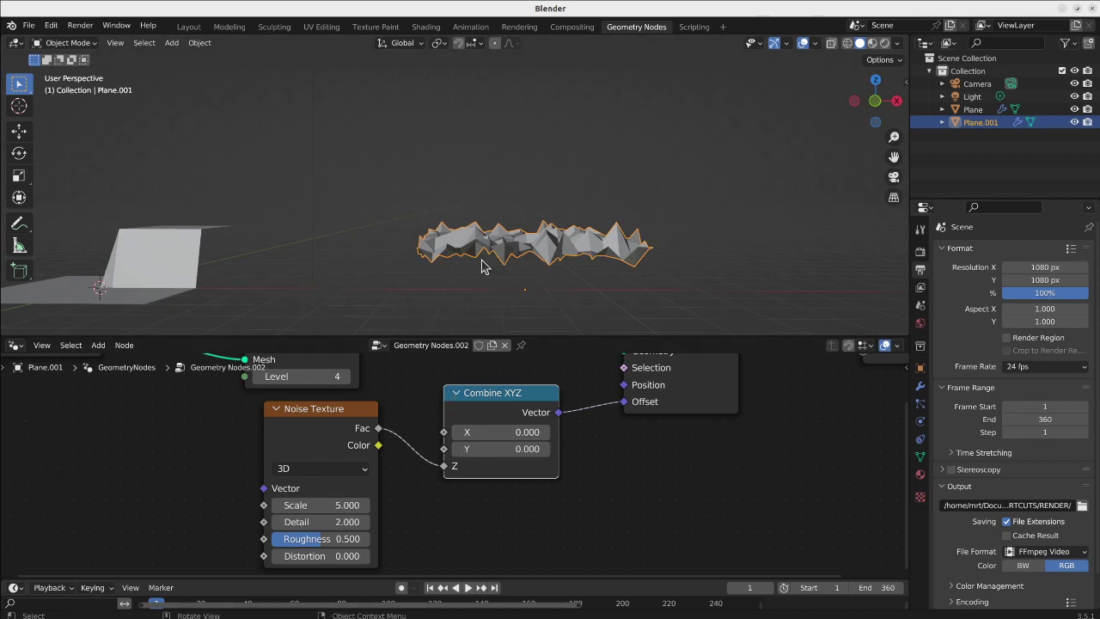
Step: Insert a Math node set to Multiply between the Noise Texture's Fac output and the Combine XYZ node's Z input
key("KP_1")
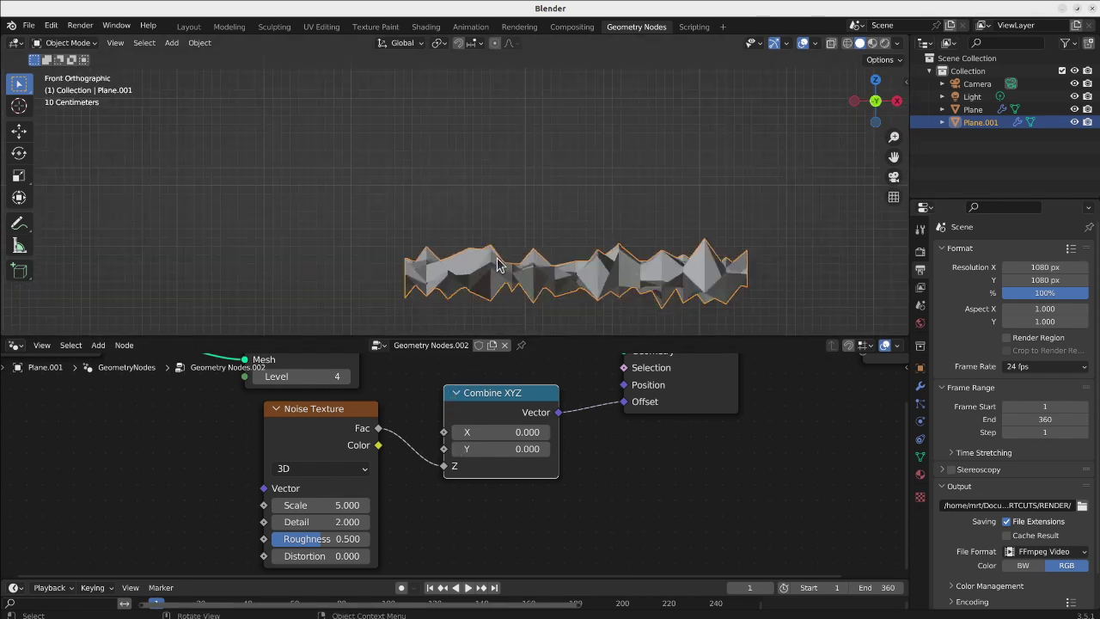
key("KP_5")
key("KP_Decimal")
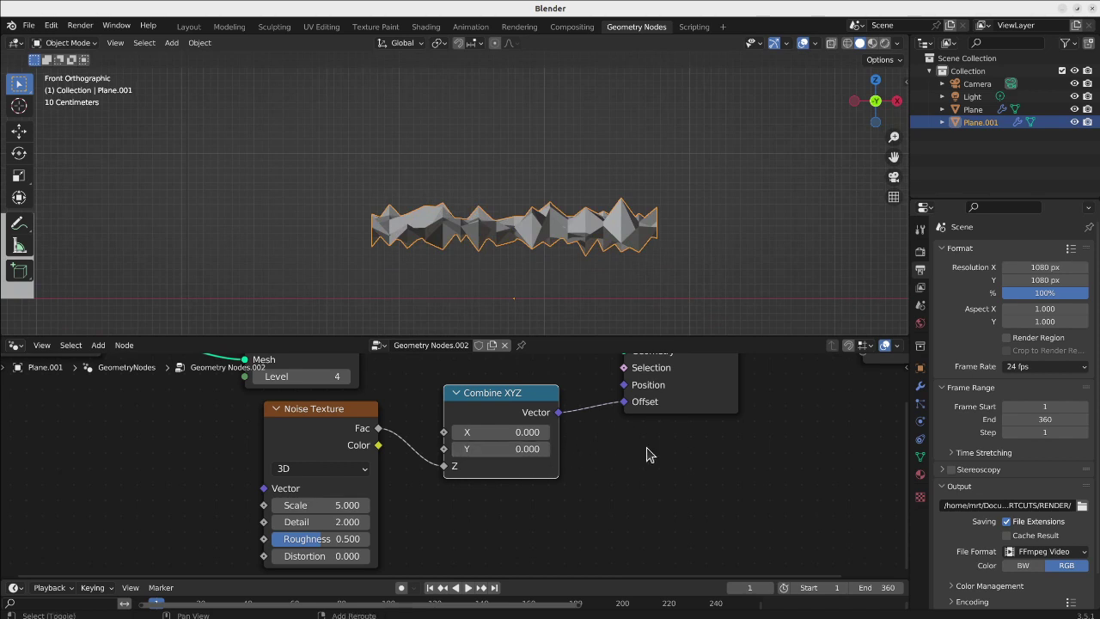
key("shift+a")
mouse_move(722, 507)
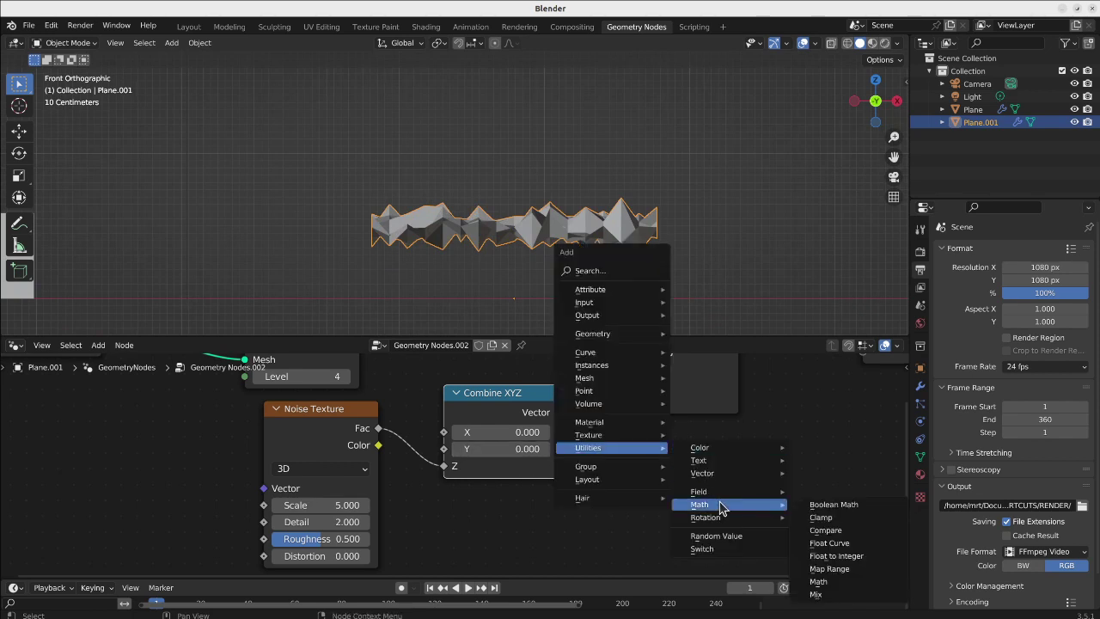
left_click(821, 582)
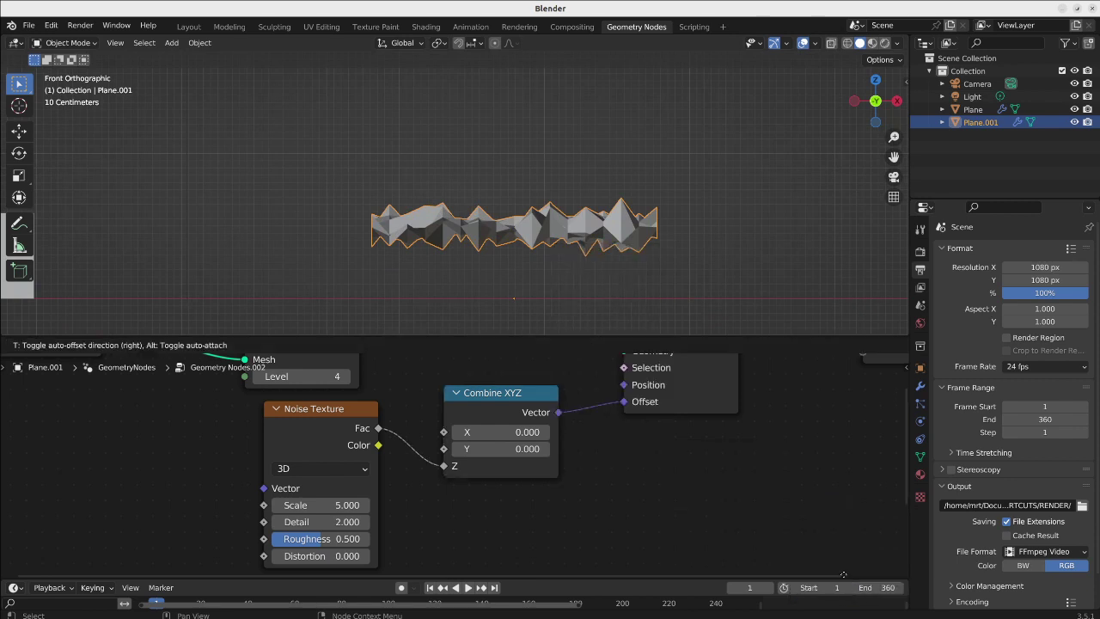
left_click(619, 482)
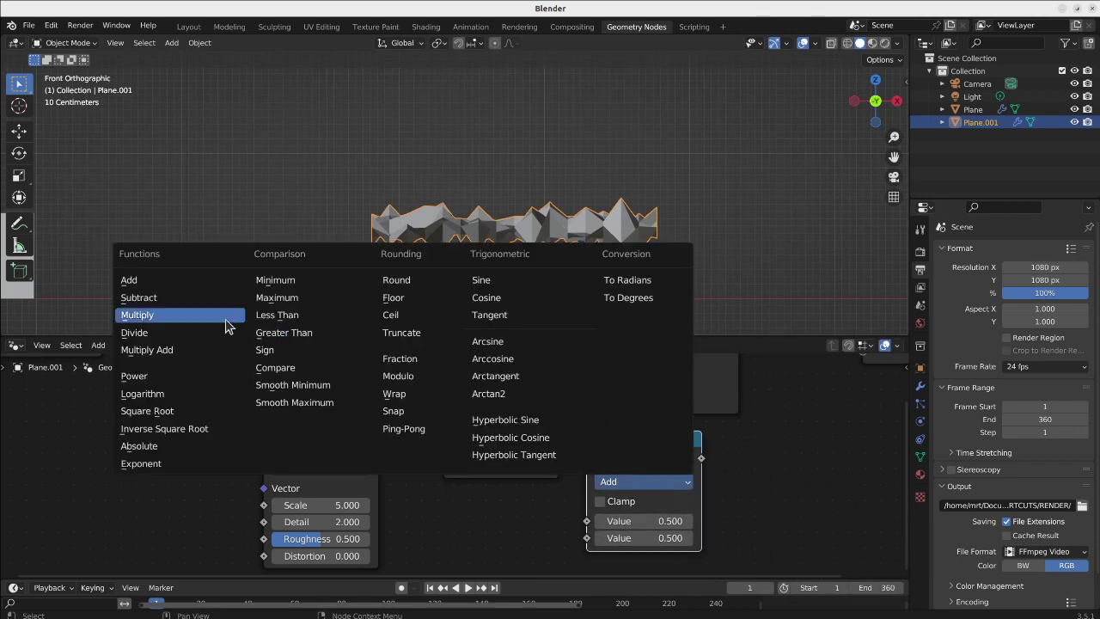
left_click(200, 317)
left_click_drag(646, 453, 451, 424)
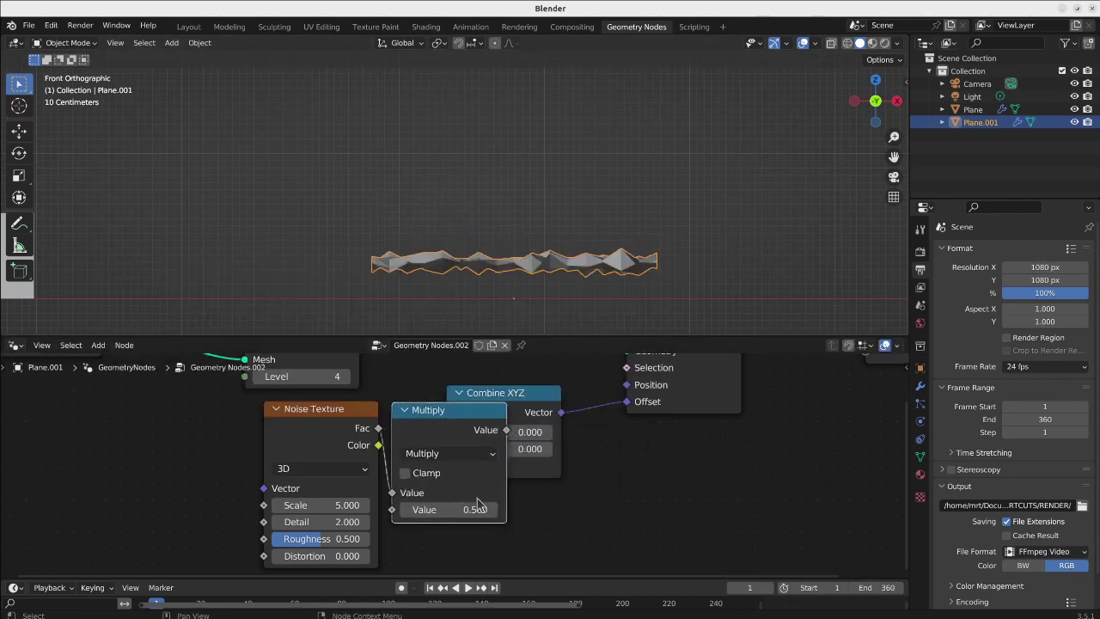
Step: Compare the plane's displacement with the Multiply node's value at 0.3 and at 1
left_click_drag(519, 509, 487, 509)
middle_click_drag(552, 283, 537, 215)
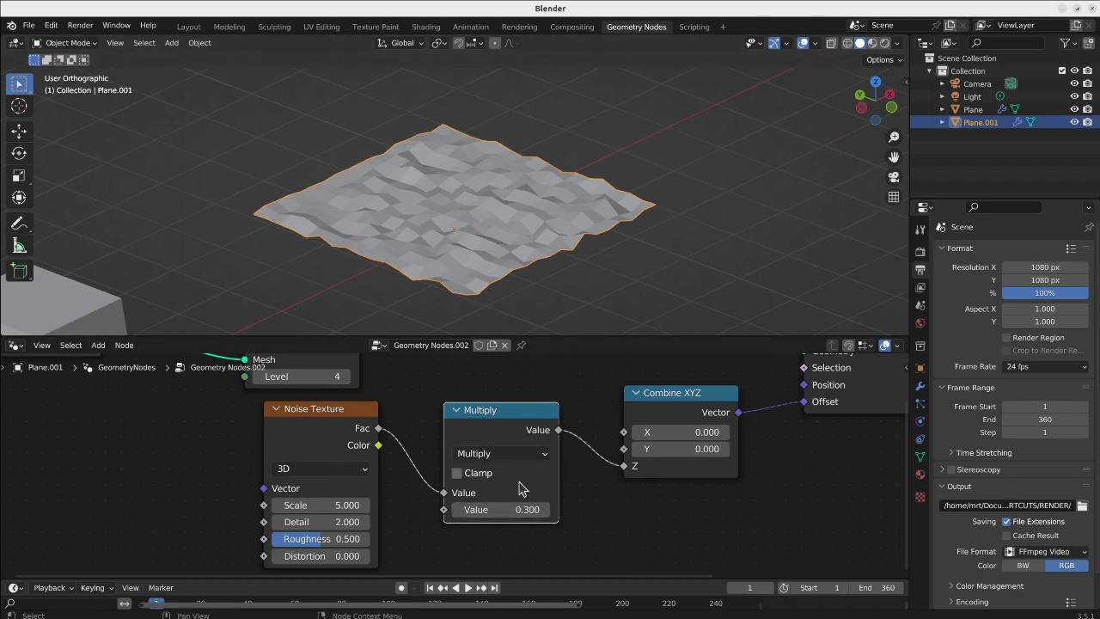
left_click(492, 510)
type("1")
key("Return")
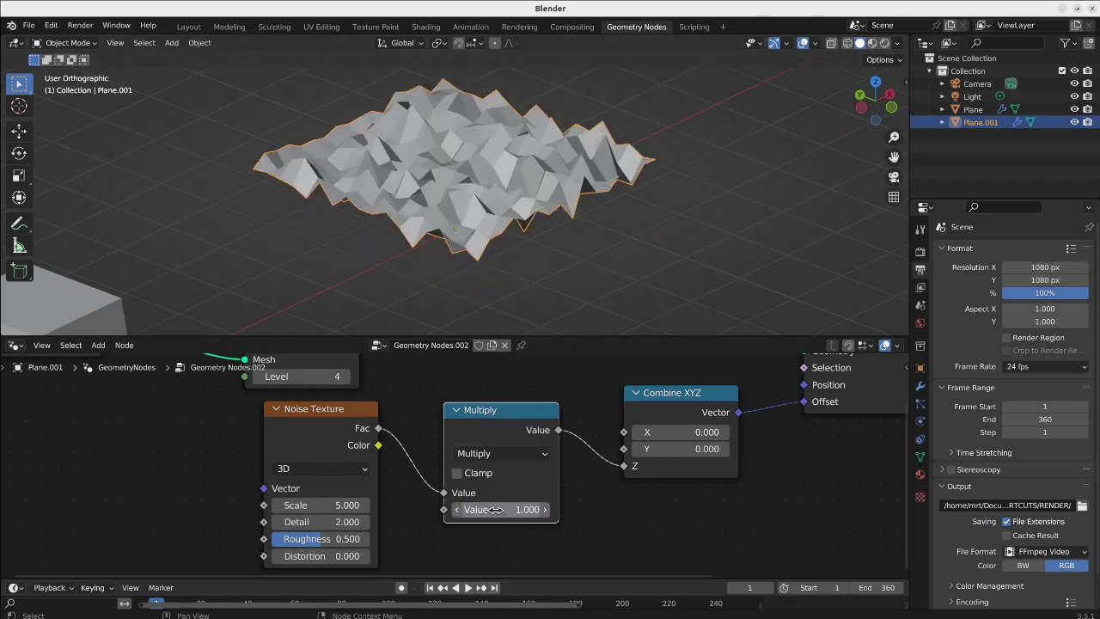
middle_click_drag(436, 207, 410, 180)
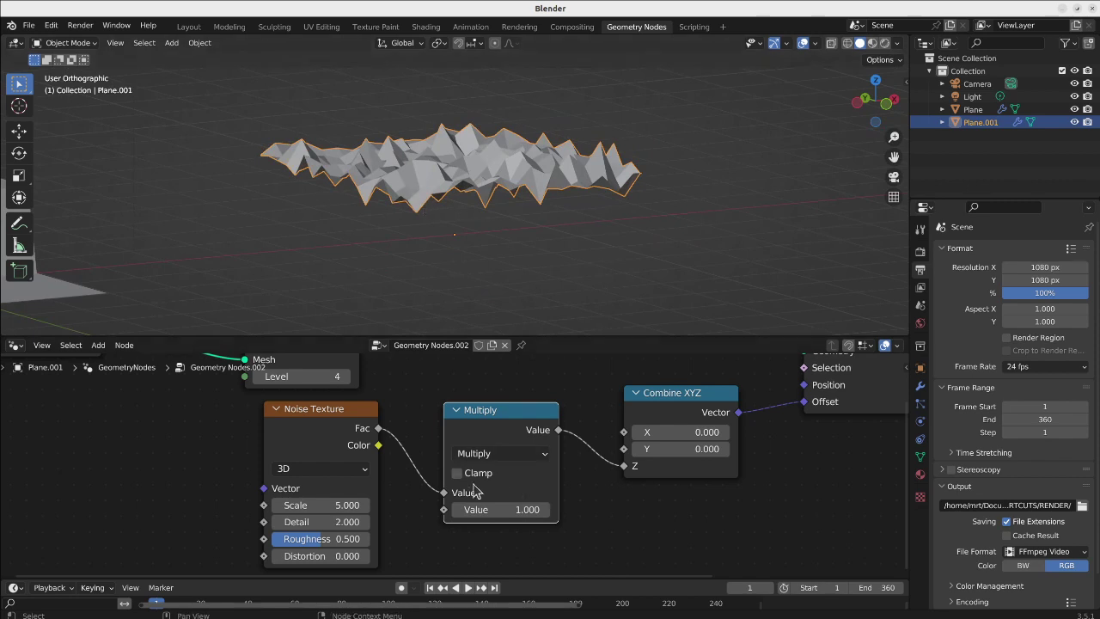
Step: Set the Multiply node's value to 0.2 and save the file
left_click_drag(524, 510, 449, 509)
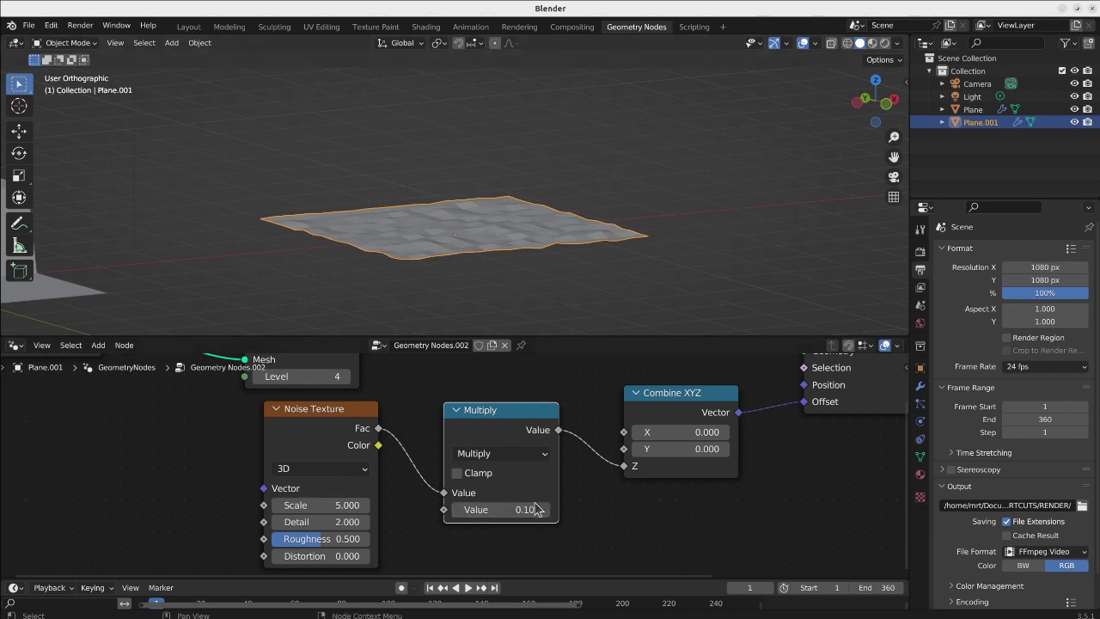
left_click(543, 509)
middle_click_drag(481, 287, 414, 234)
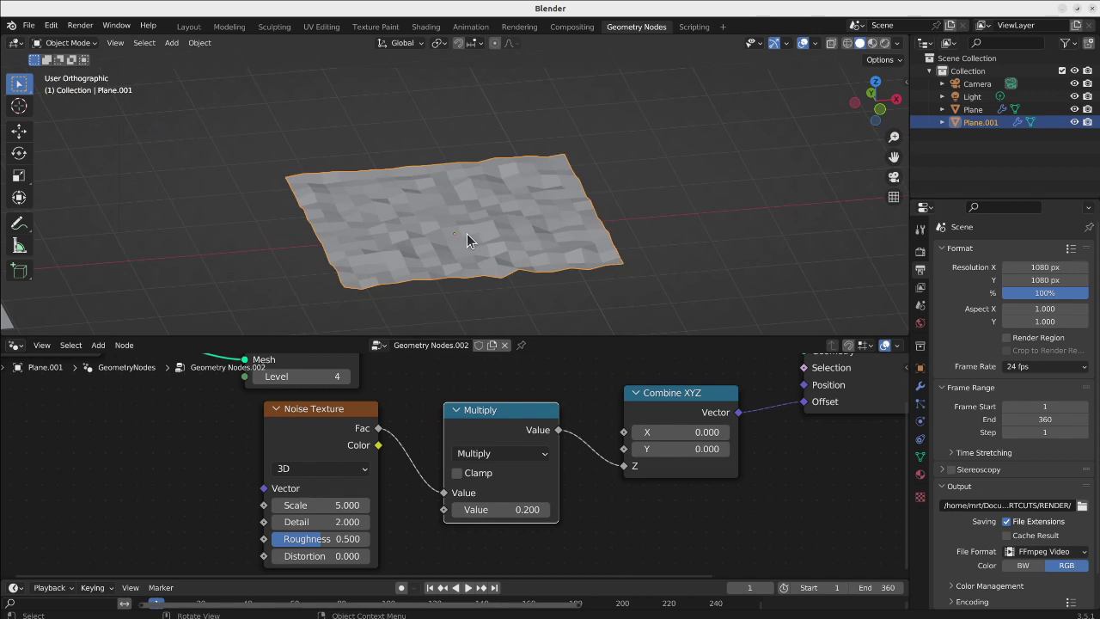
left_click(334, 436)
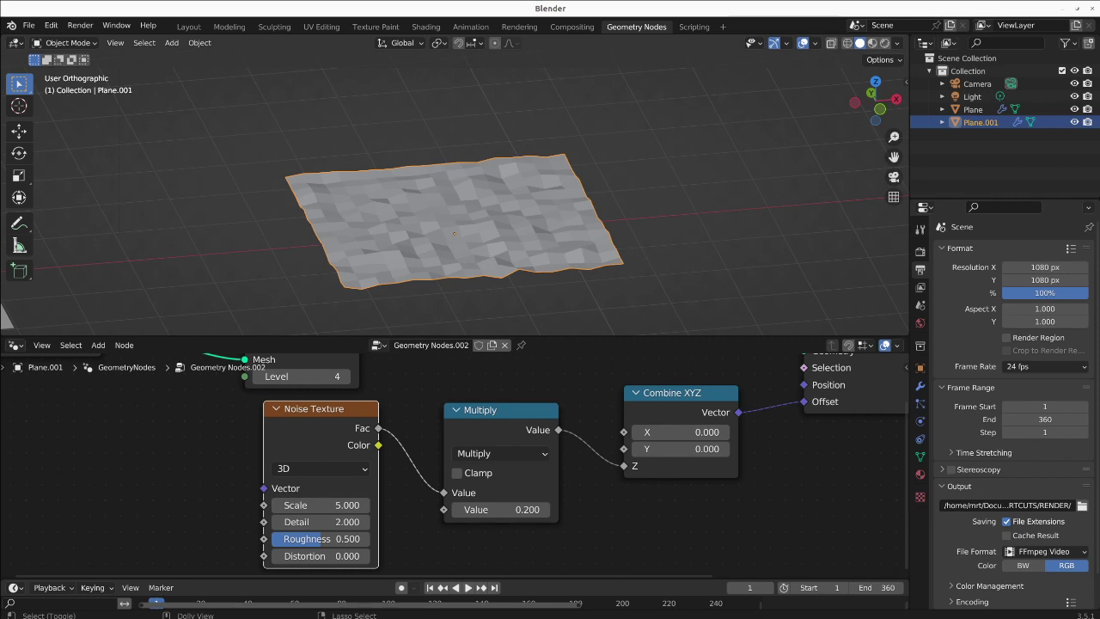
key("ctrl+s")
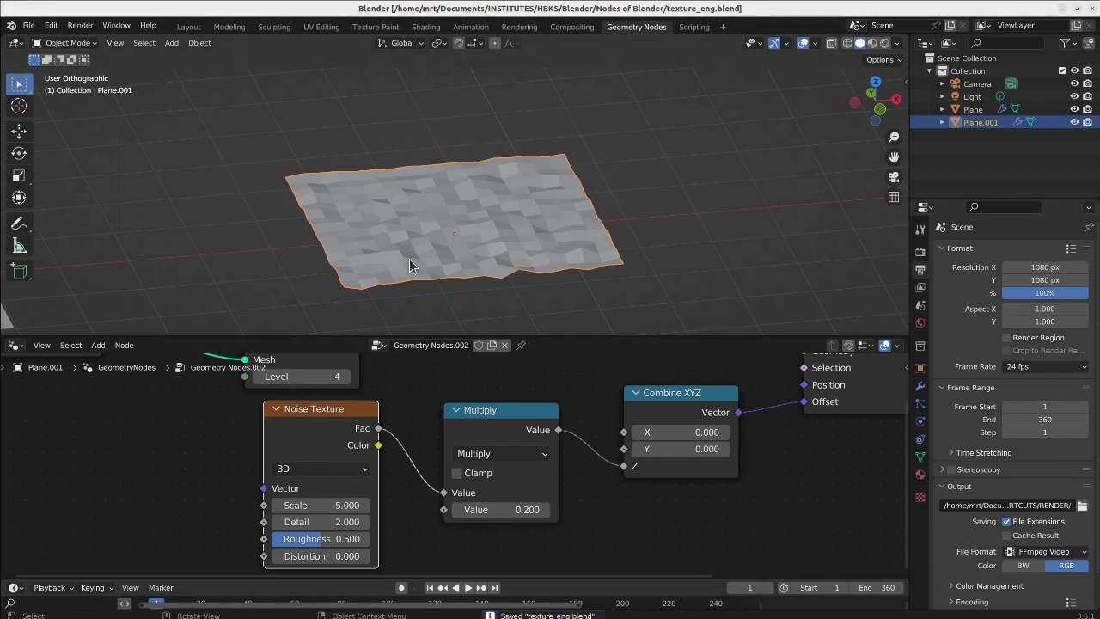
Step: Add a Wave Texture node, link its Fac to the Multiply node in place of the noise, and move the Noise Texture aside
key("shift+a")
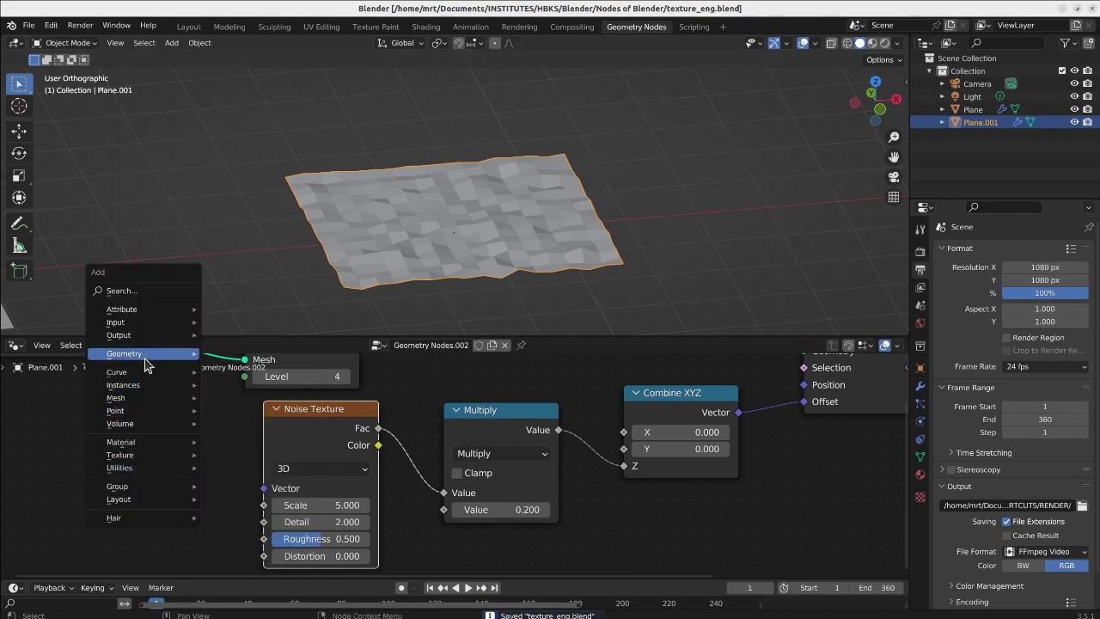
mouse_move(147, 460)
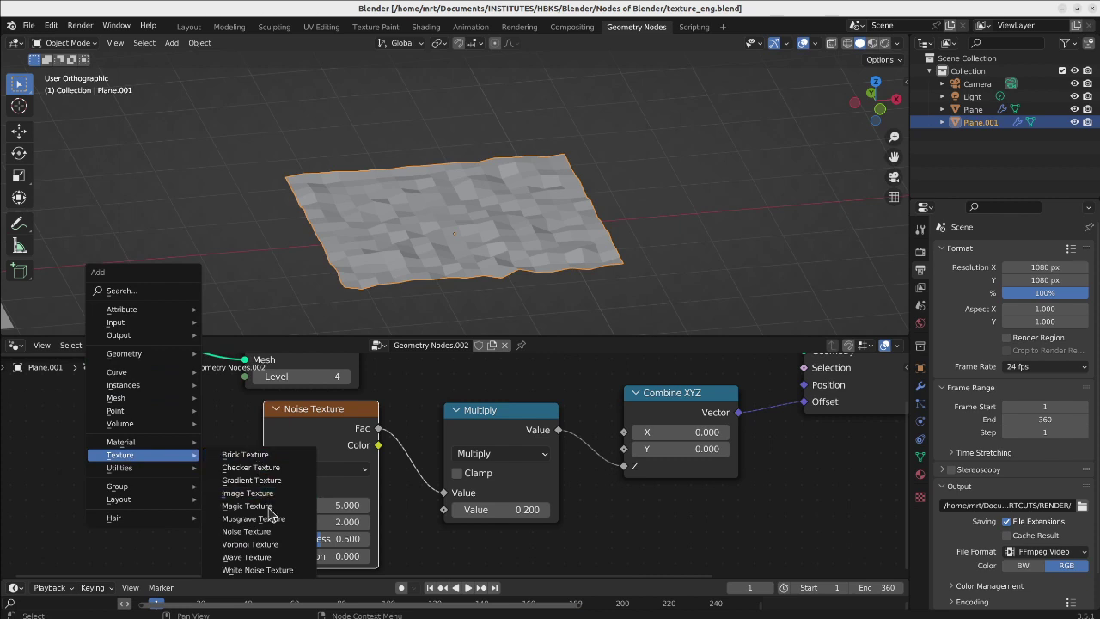
left_click(267, 559)
left_click_drag(204, 467, 447, 494)
left_click_drag(322, 417, 744, 508)
middle_click_drag(272, 499, 402, 430)
scroll(401, 429, "down", 3)
left_click_drag(313, 399, 427, 412)
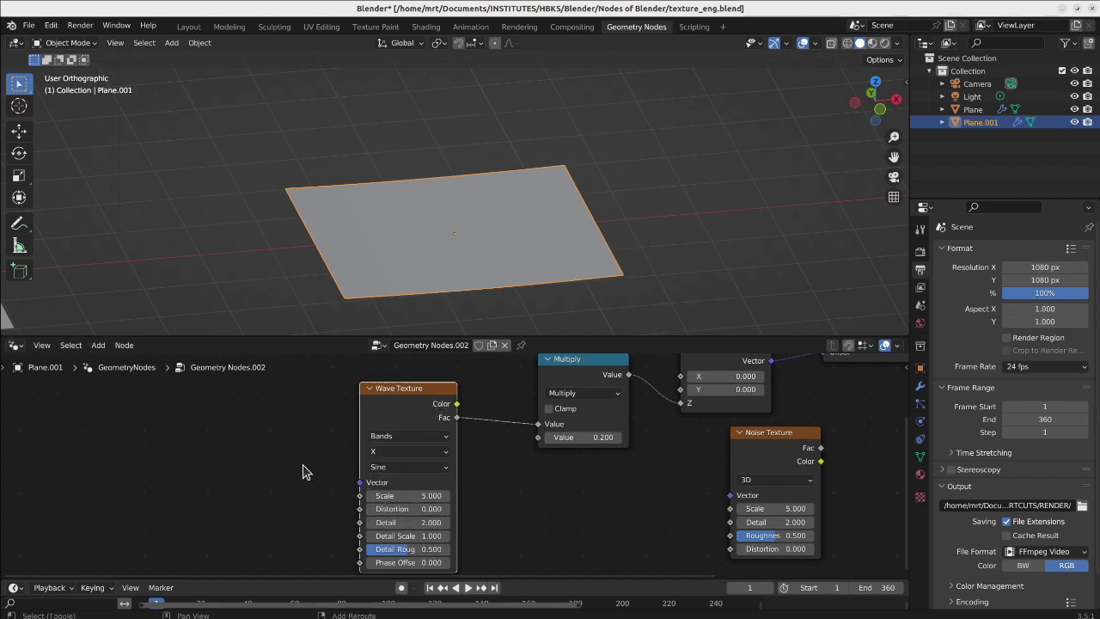
key("shift+a")
mouse_move(304, 471)
left_click_drag(415, 402, 438, 399)
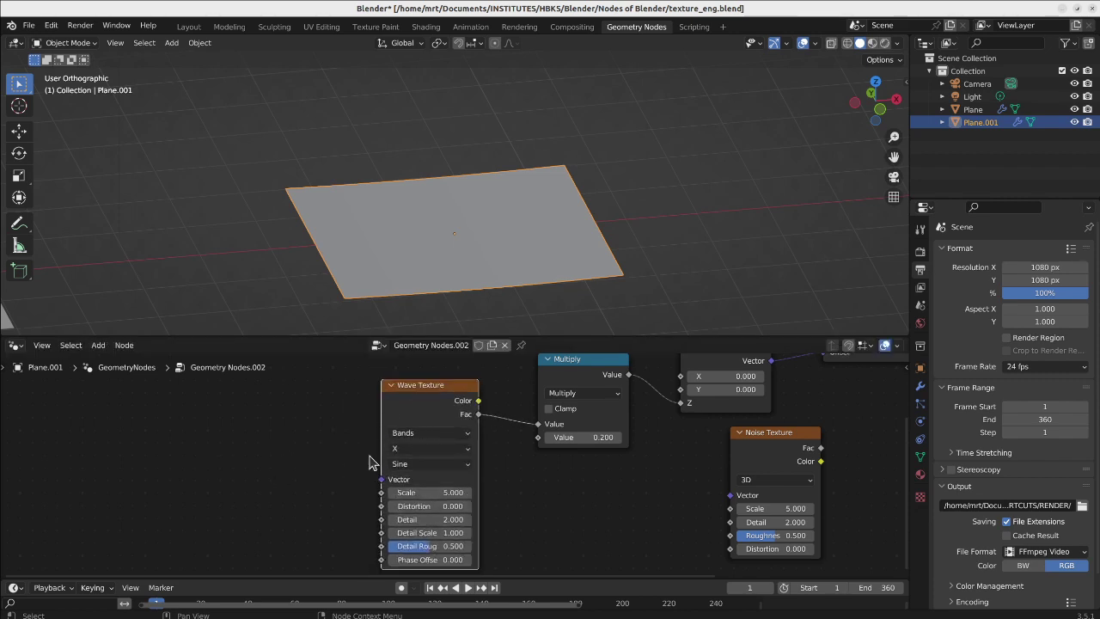
key("shift+a")
mouse_move(229, 465)
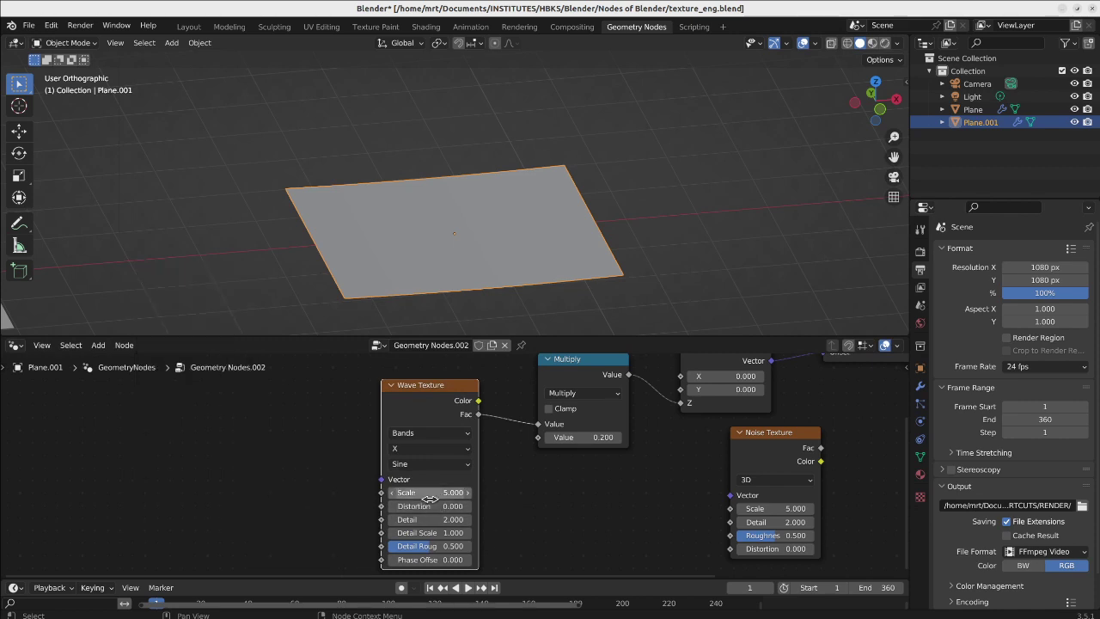
Step: Set the Multiply value to 4.1 and the Wave Texture to Spherical Rings with a scale of 5.7
left_click_drag(585, 438, 666, 436)
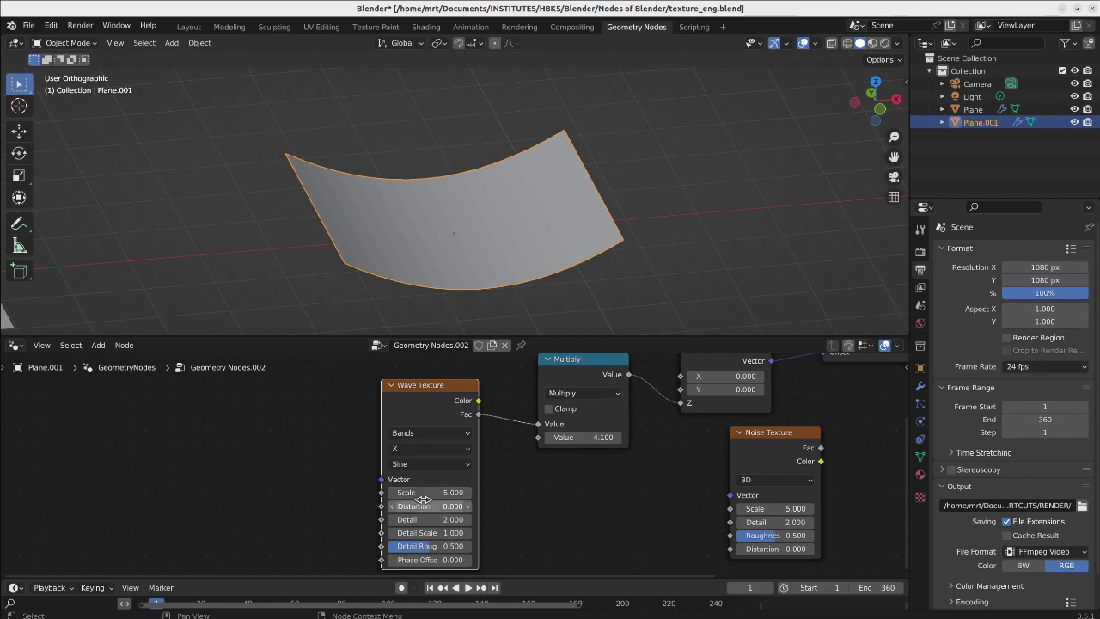
left_click_drag(425, 492, 507, 492)
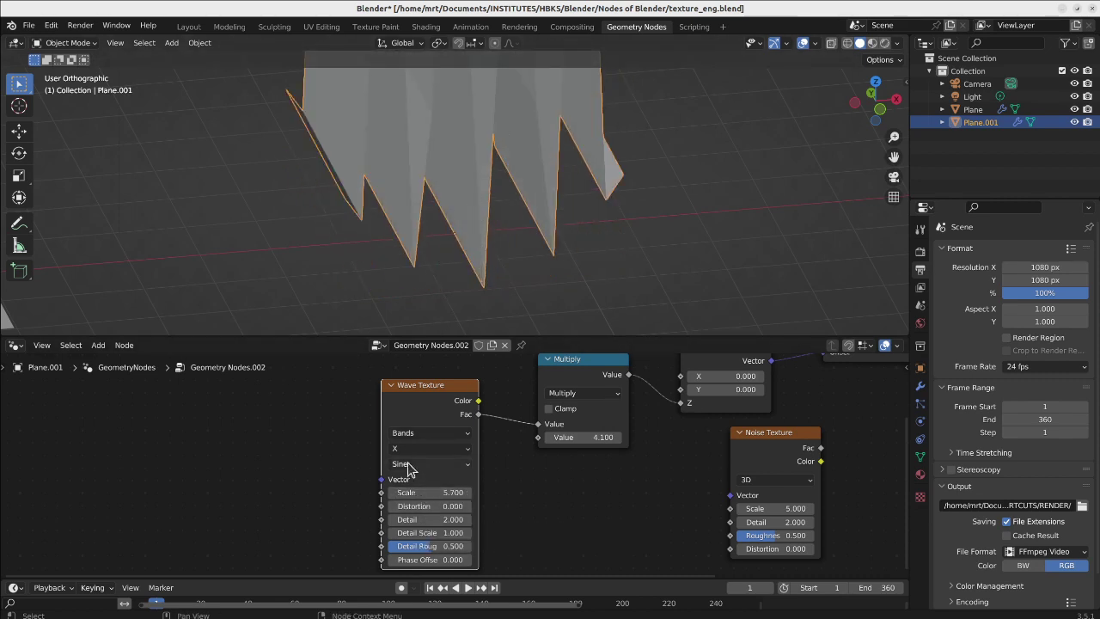
left_click(428, 435)
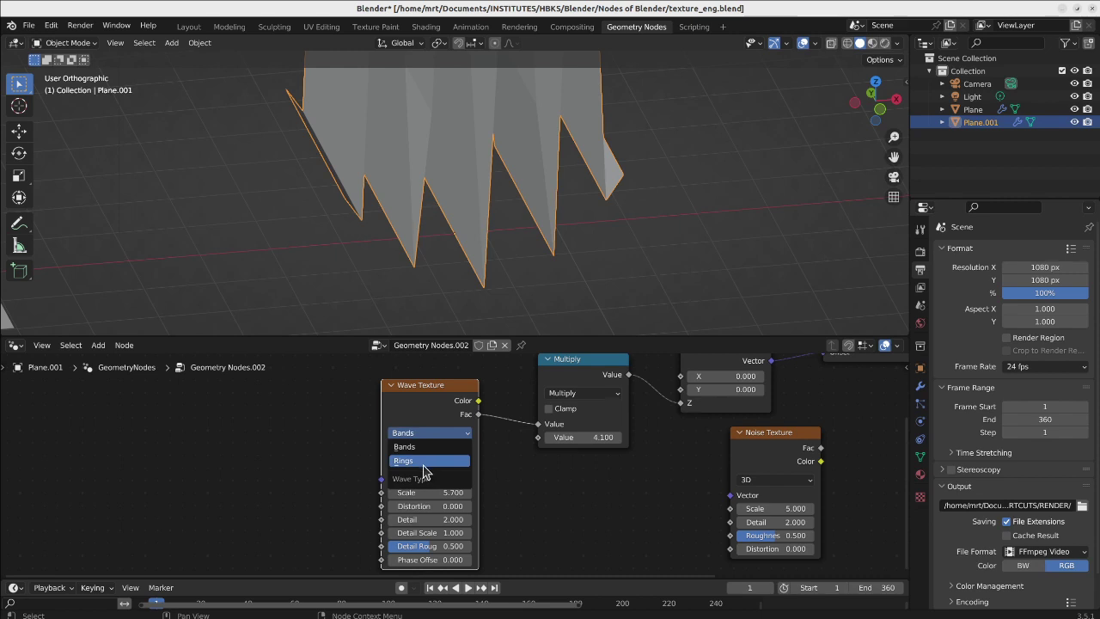
left_click(424, 461)
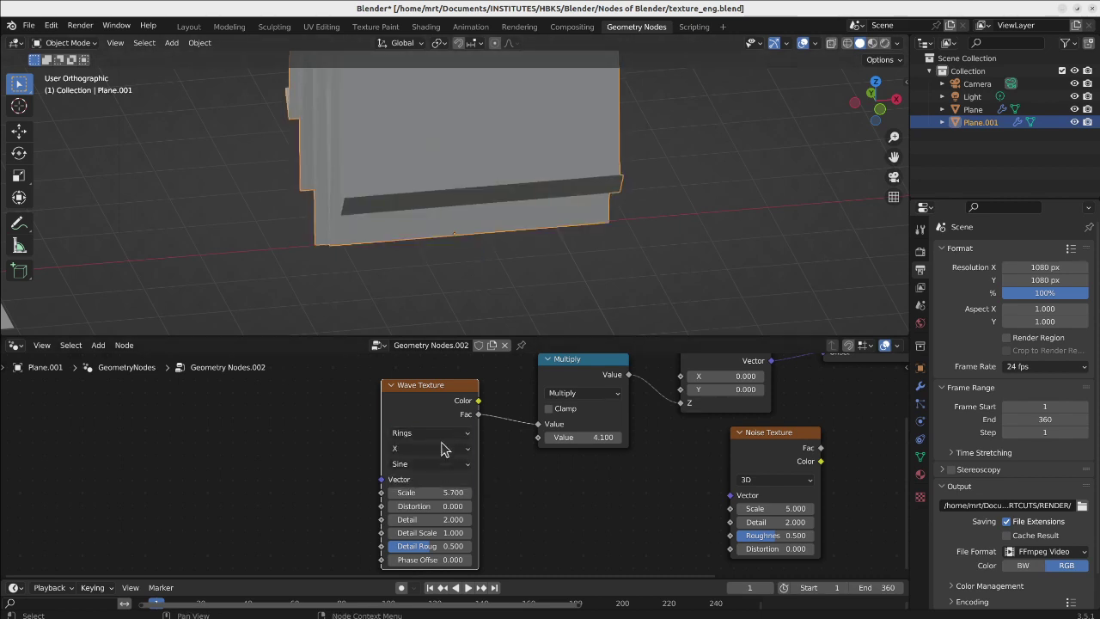
left_click(441, 449)
left_click(433, 508)
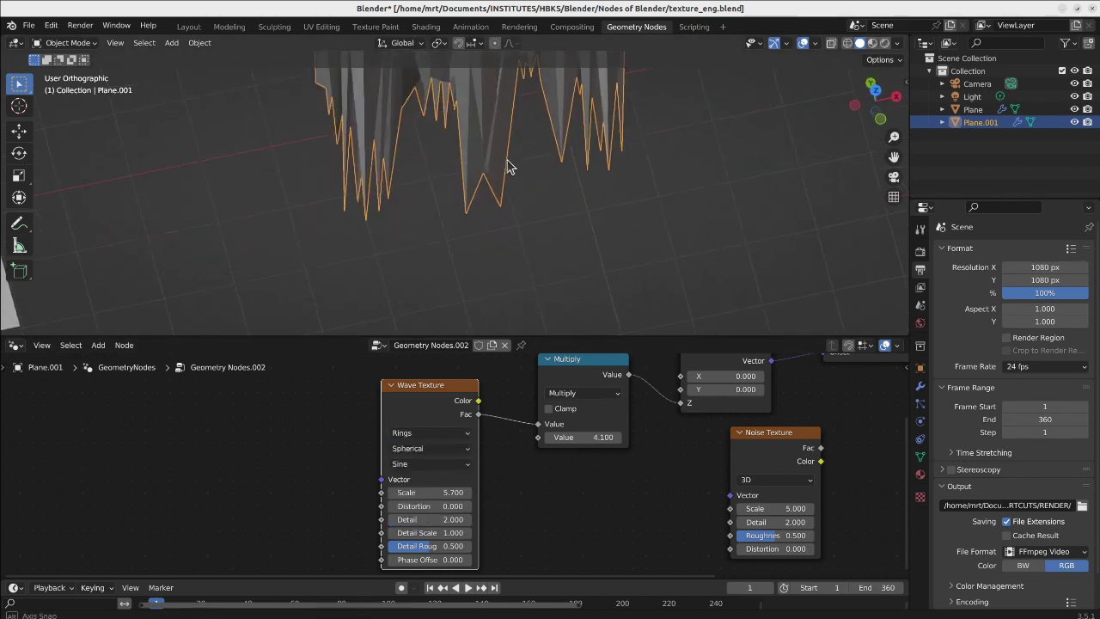
Step: Lower the Multiply node's value to 0.2 and check the rings on the plane from above
scroll(506, 161, "down", 7)
middle_click_drag(504, 160, 460, 223)
scroll(499, 182, "up", 4)
mouse_move(601, 438)
left_mouse_down()
mouse_move(550, 437)
mouse_move(584, 439)
left_mouse_up()
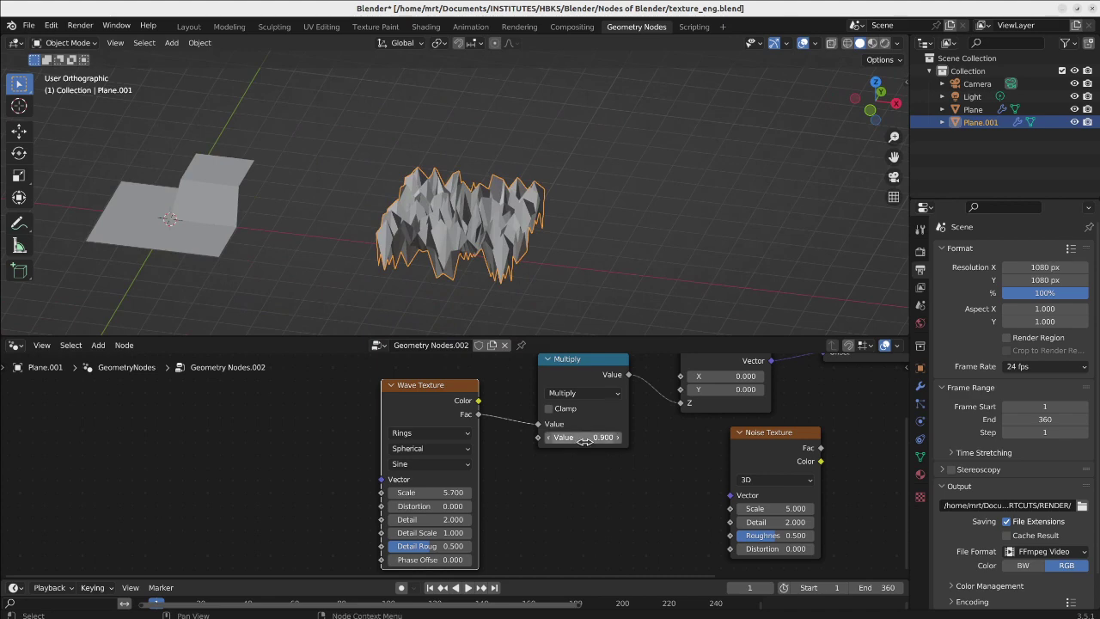
left_click_drag(584, 438, 550, 437)
middle_click_drag(552, 277, 542, 312)
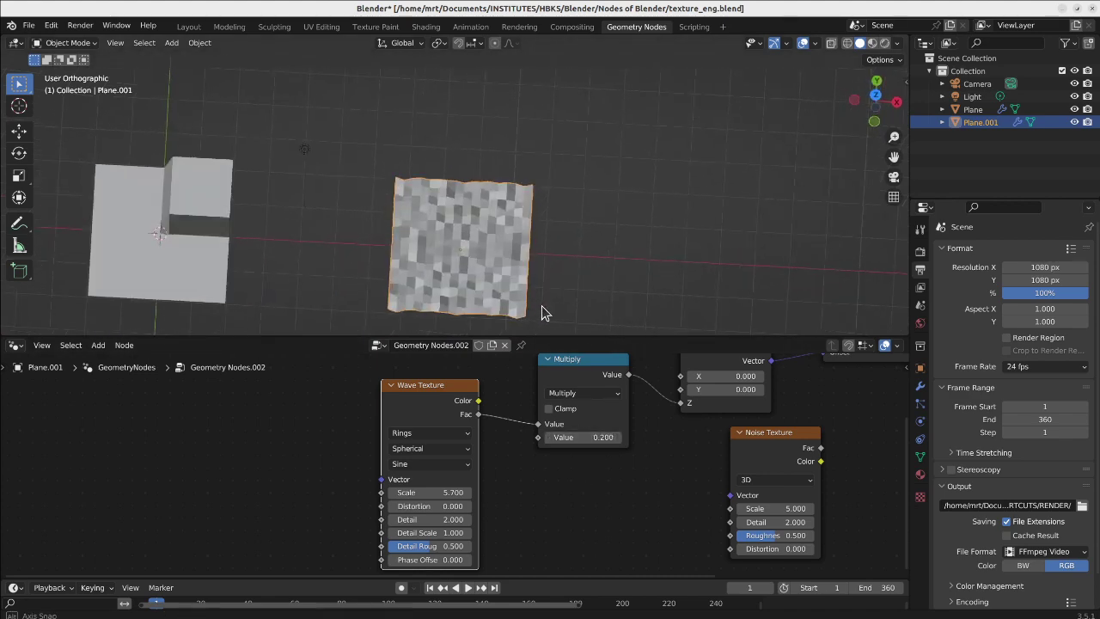
Step: Duplicate the level 4 Subdivide Mesh node and insert the copy between the original and Set Position
middle_click_drag(484, 420, 468, 565)
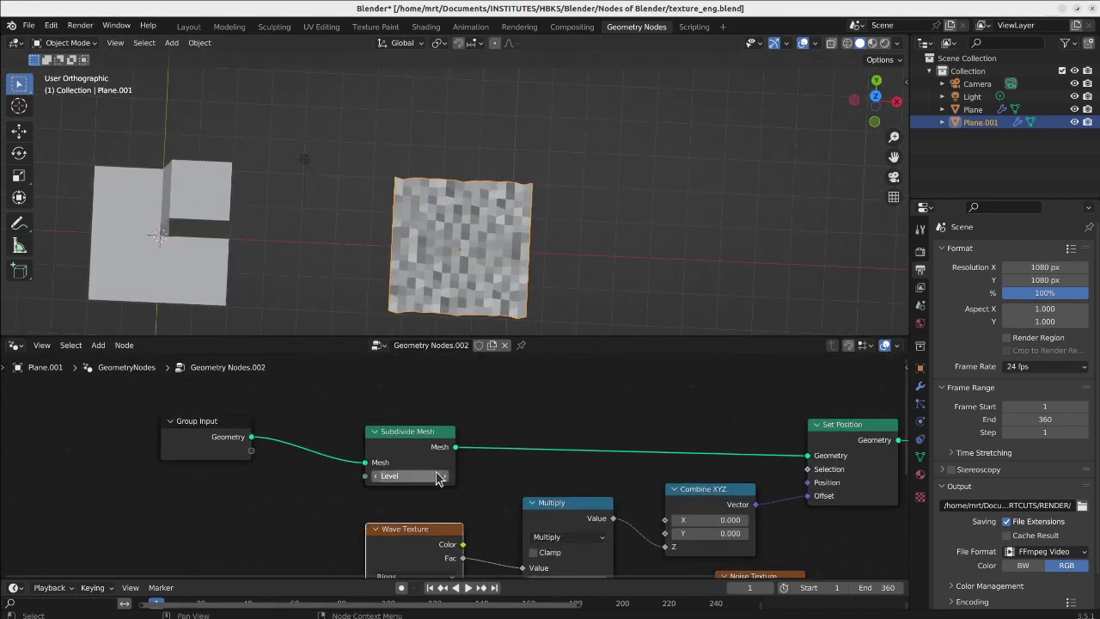
key("shift+d")
left_click(558, 442)
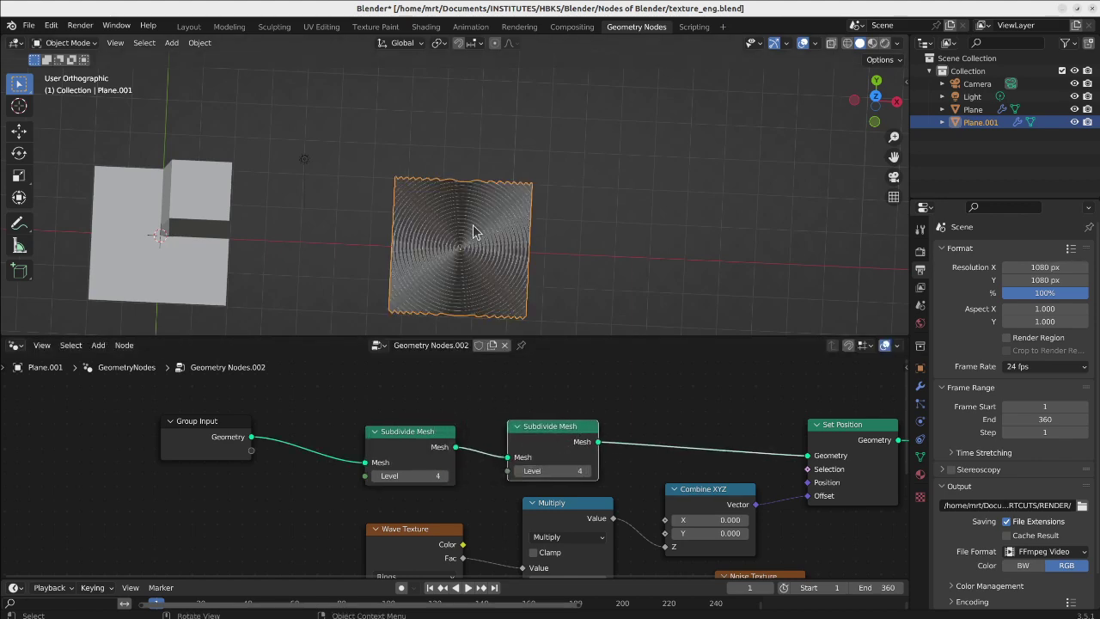
scroll(464, 257, "up", 3)
middle_click_drag(457, 295, 501, 228)
scroll(496, 249, "up", 4)
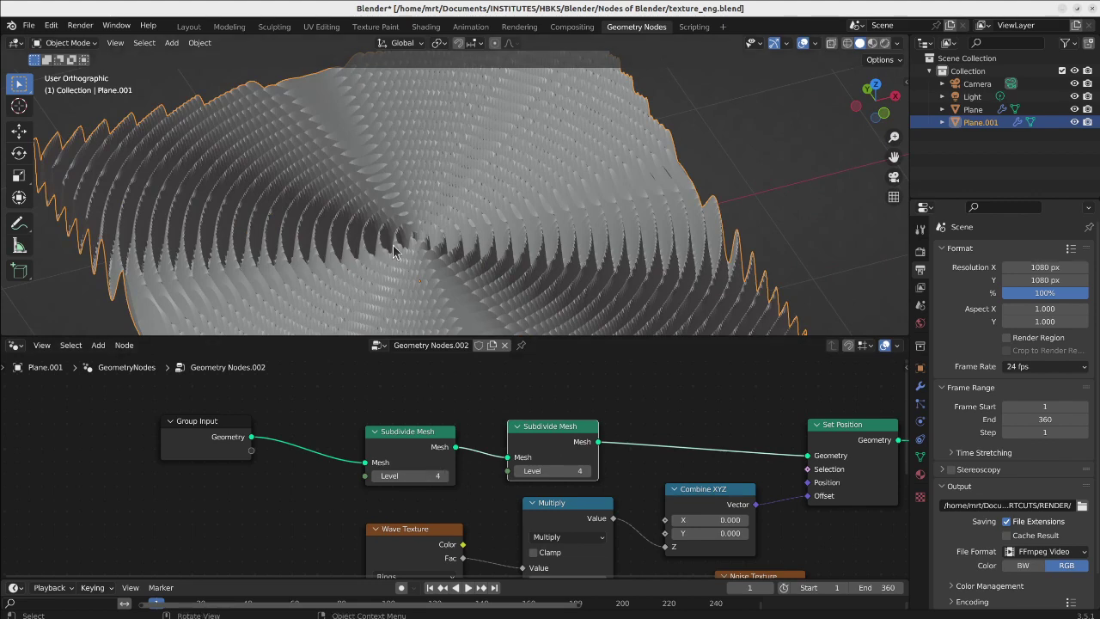
middle_click_drag(545, 454, 541, 439)
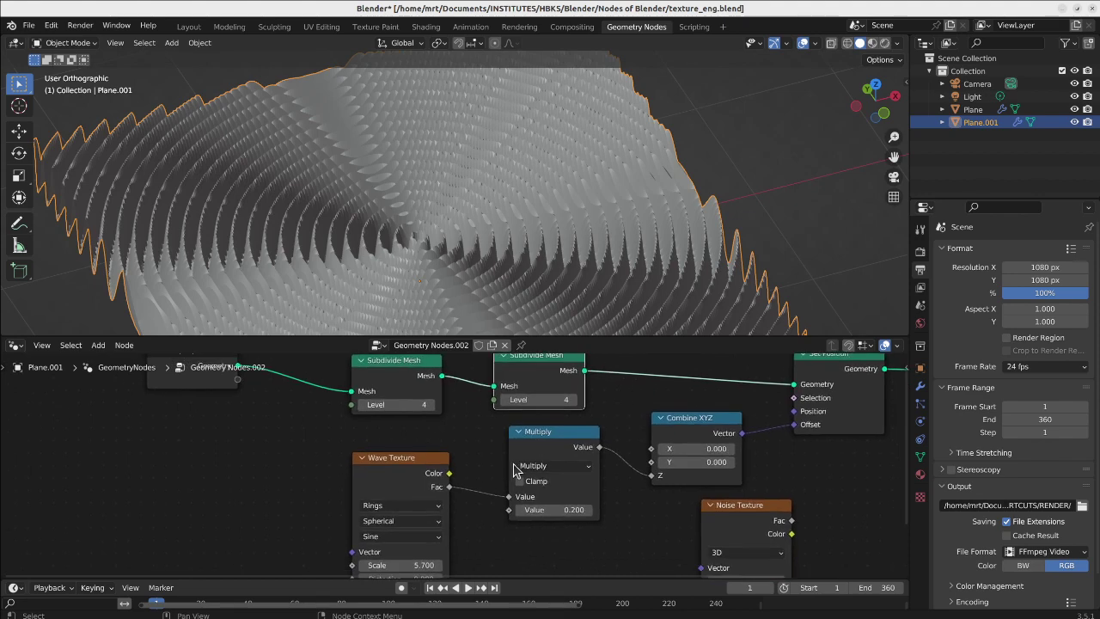
Step: Set the Wave Texture's scale to 1.1 and the Multiply node's value to -0.1, then check the smoother rings
middle_click_drag(513, 504, 536, 447)
middle_click_drag(469, 538, 471, 527)
left_click_drag(449, 502, 333, 502)
mouse_move(586, 443)
left_mouse_down()
mouse_move(569, 444)
mouse_move(579, 443)
left_mouse_up()
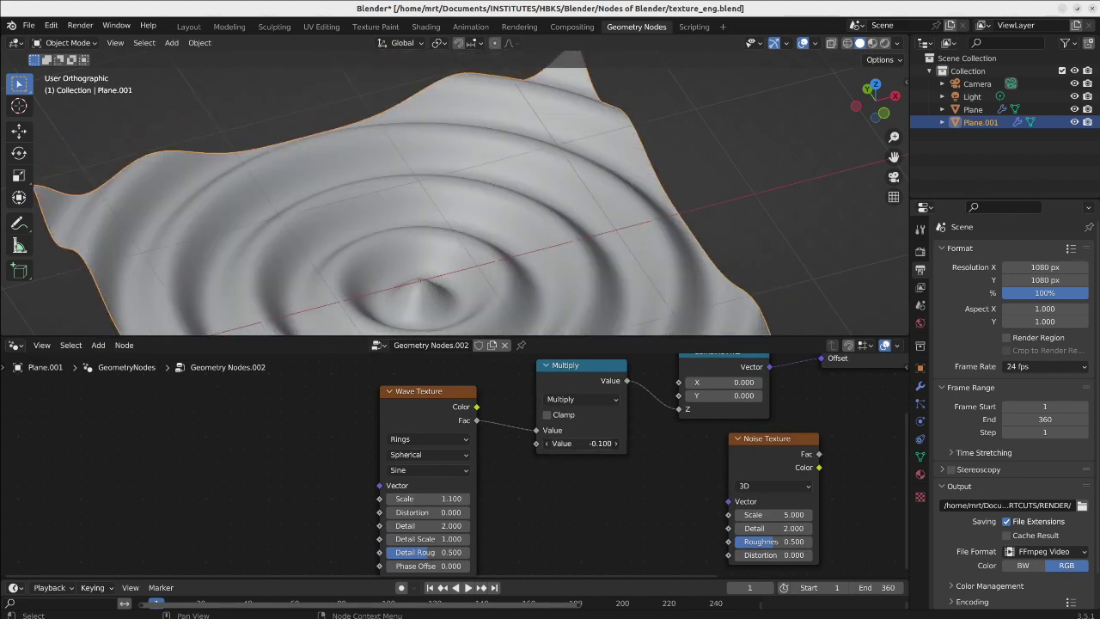
scroll(582, 269, "down", 4)
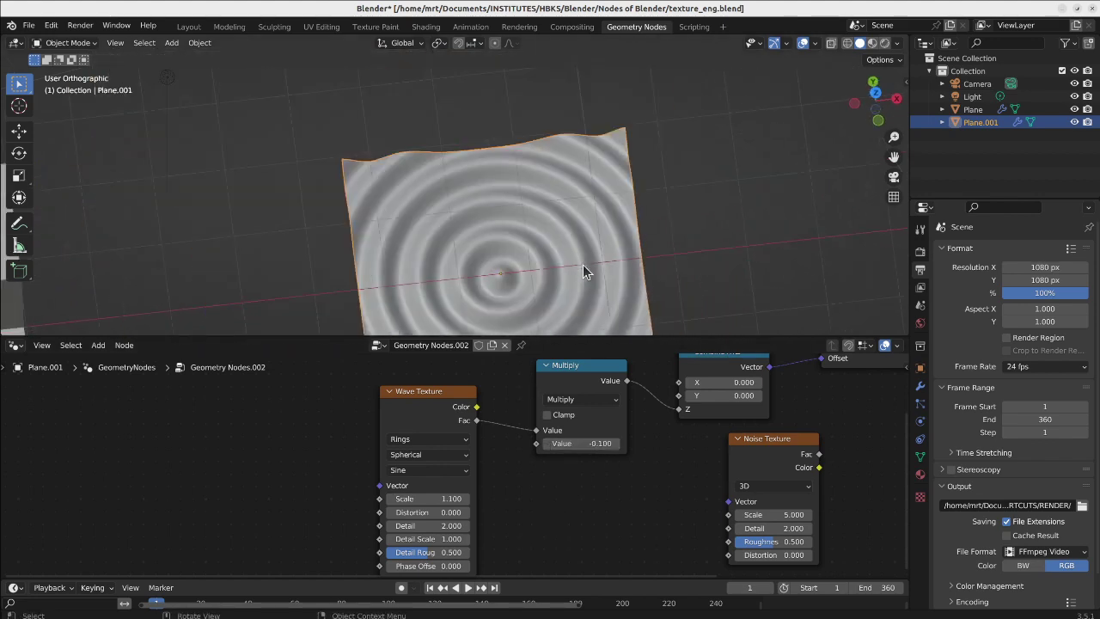
Step: Move the Noise Texture farther from the node chain and the Wave Texture away from Multiply to make room between them
middle_click_drag(818, 467, 589, 488)
left_click_drag(570, 474, 860, 458)
left_click_drag(210, 442, 75, 441)
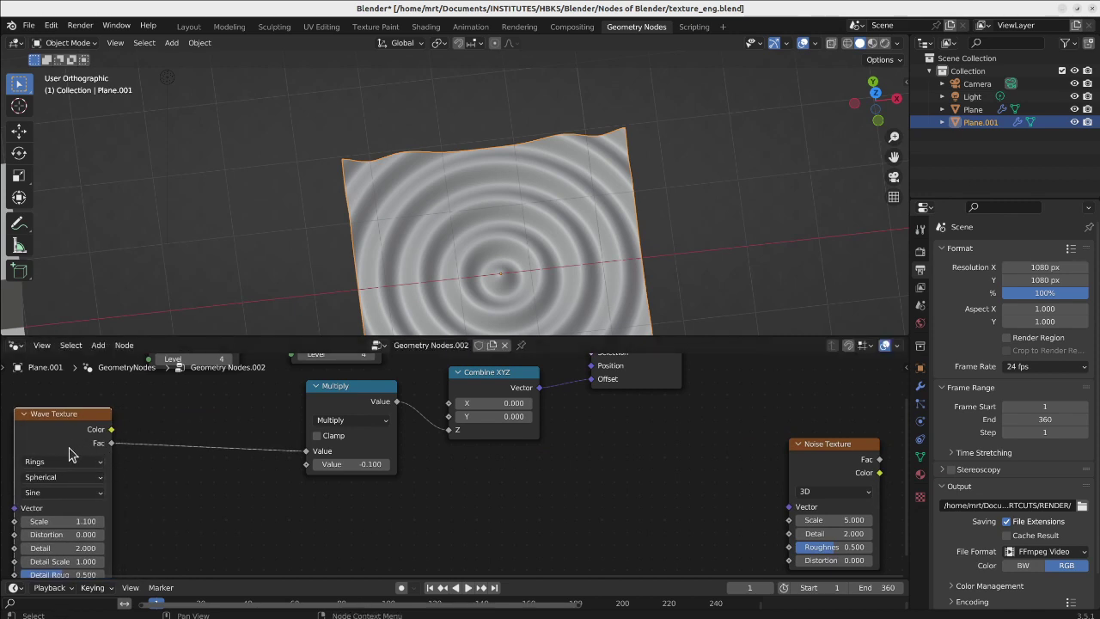
Step: Duplicate the Wave Texture, link the original's Fac directly to Multiply, and place the unlinked copy below the link
key("shift+d")
left_click(217, 440)
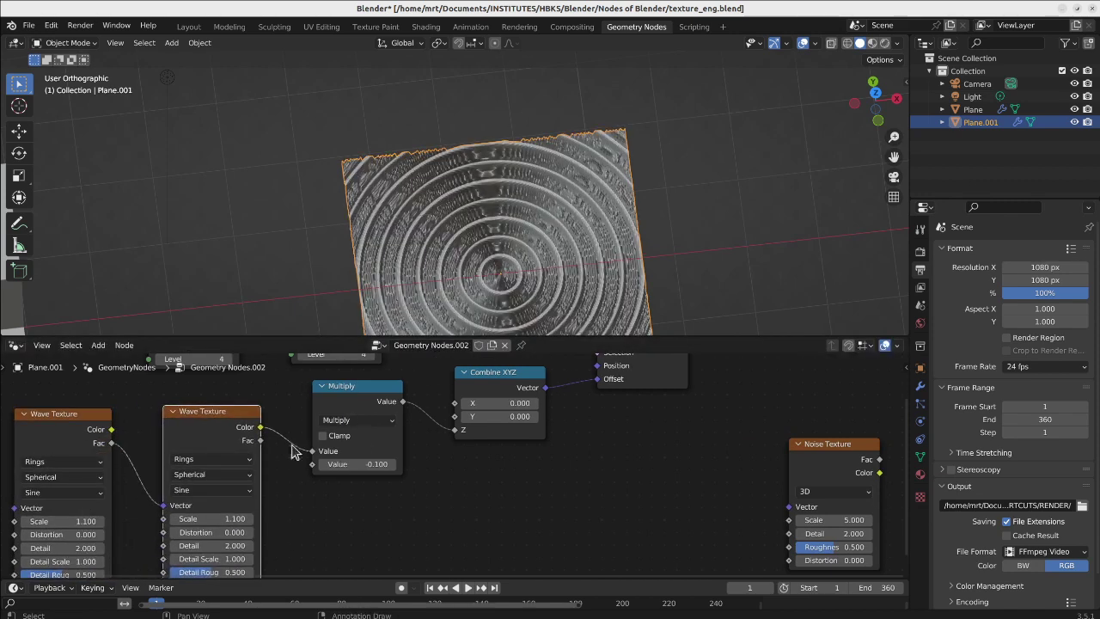
middle_click_drag(221, 495, 380, 462)
left_click_drag(323, 472, 474, 420)
left_click_drag(346, 384, 328, 470)
Step: Add a Mix Vector node on the link between the original Wave Texture and the Multiply node
scroll(437, 469, "down", 7)
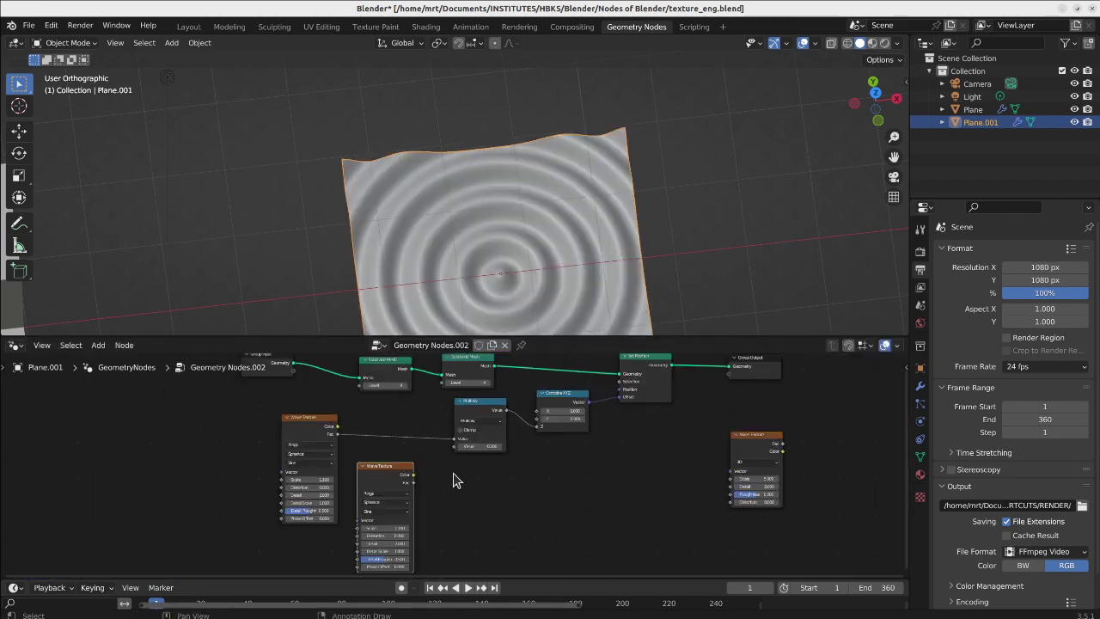
key("shift+a")
mouse_move(533, 497)
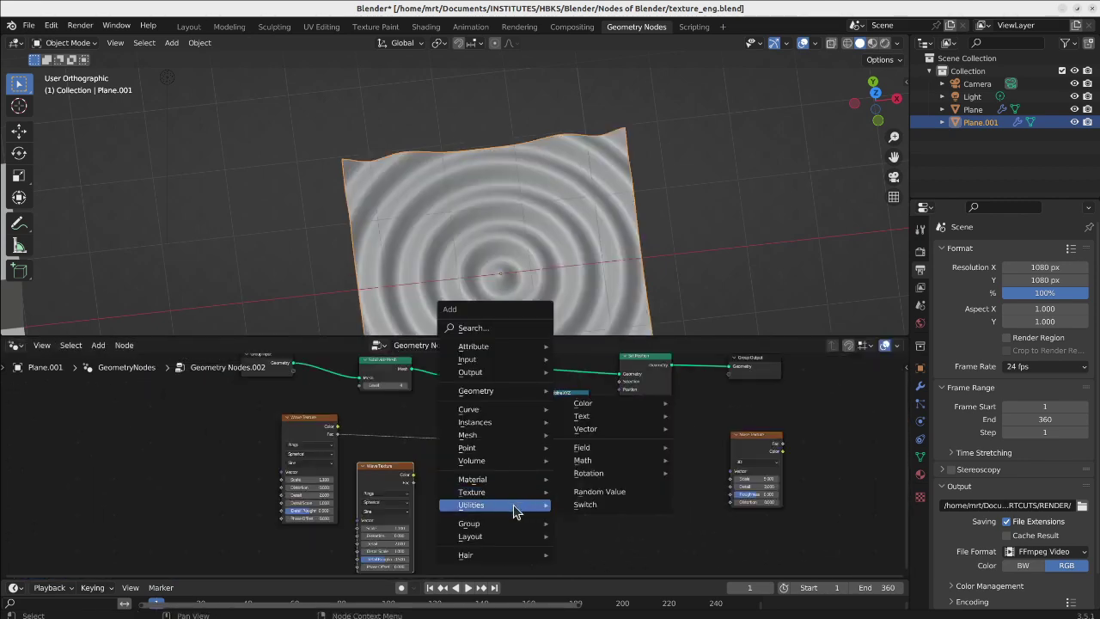
mouse_move(619, 429)
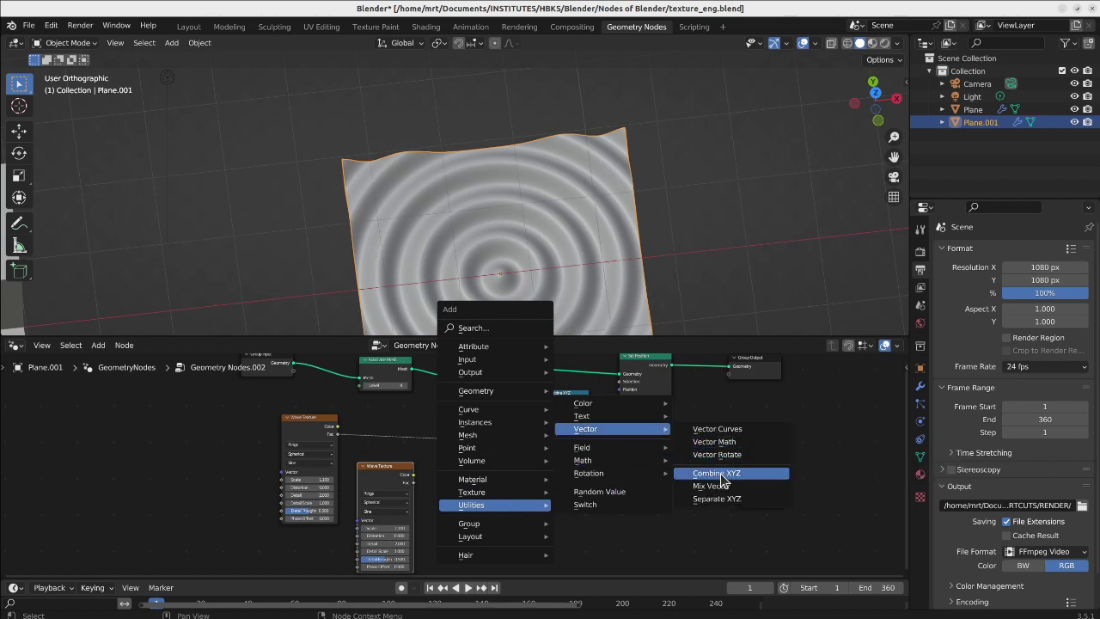
left_click(718, 486)
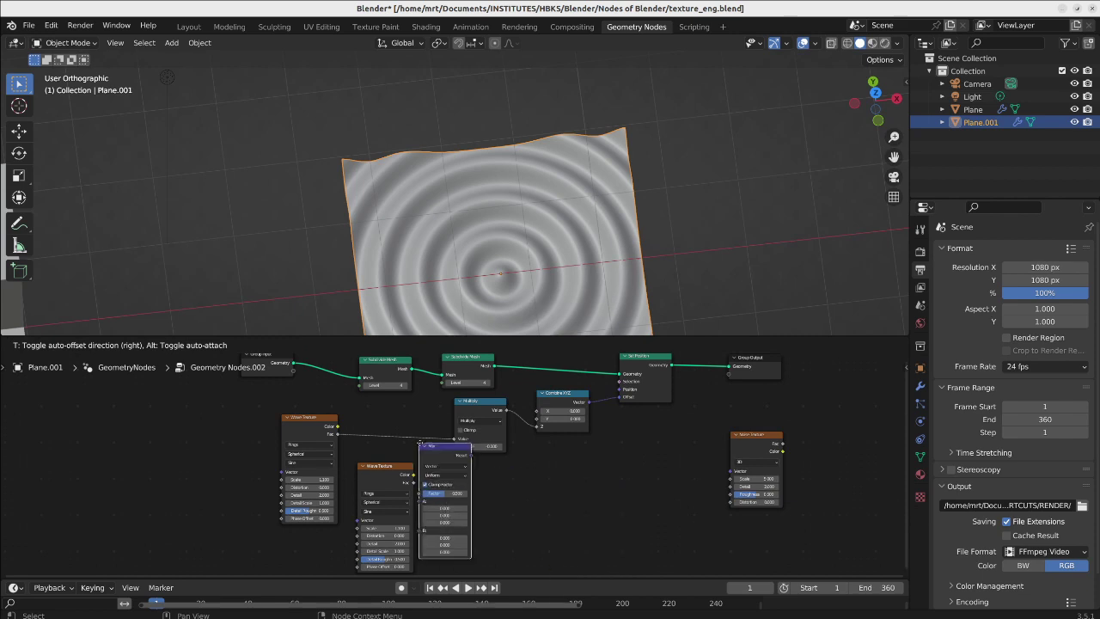
left_click(429, 427)
Step: Move the Wave Texture copy below the original and link its Fac to the Mix node's B input
left_click_drag(363, 480, 279, 507)
scroll(257, 509, "up", 2)
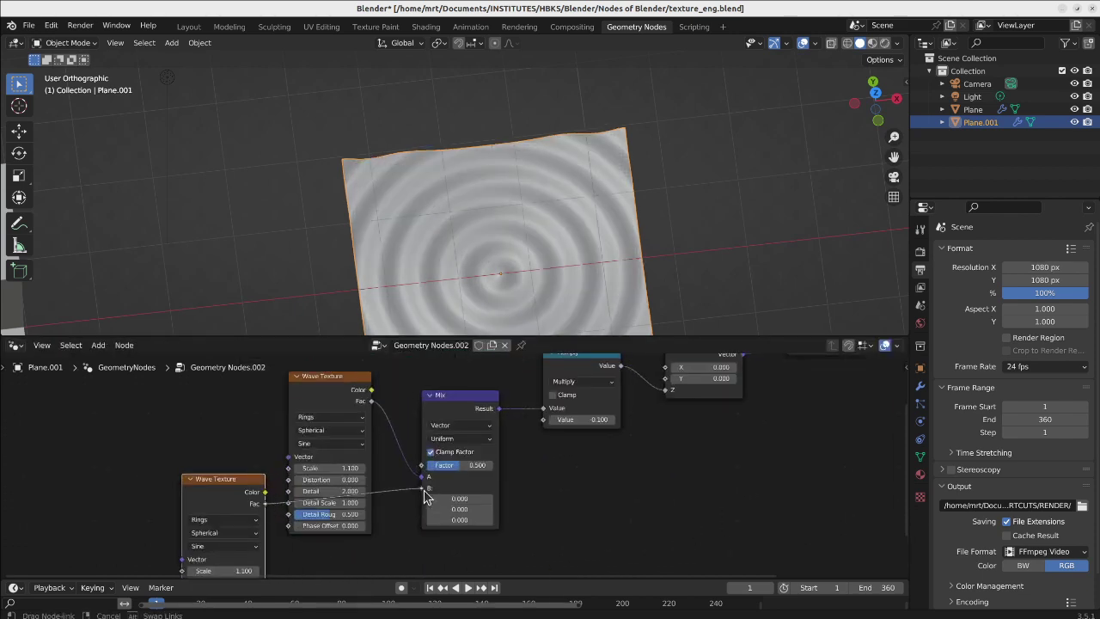
left_click_drag(425, 495, 425, 493)
Step: Set the Wave Texture copy's scale to -1.7 and view the combined rings on the plane from a lower angle
middle_click_drag(353, 540, 473, 478)
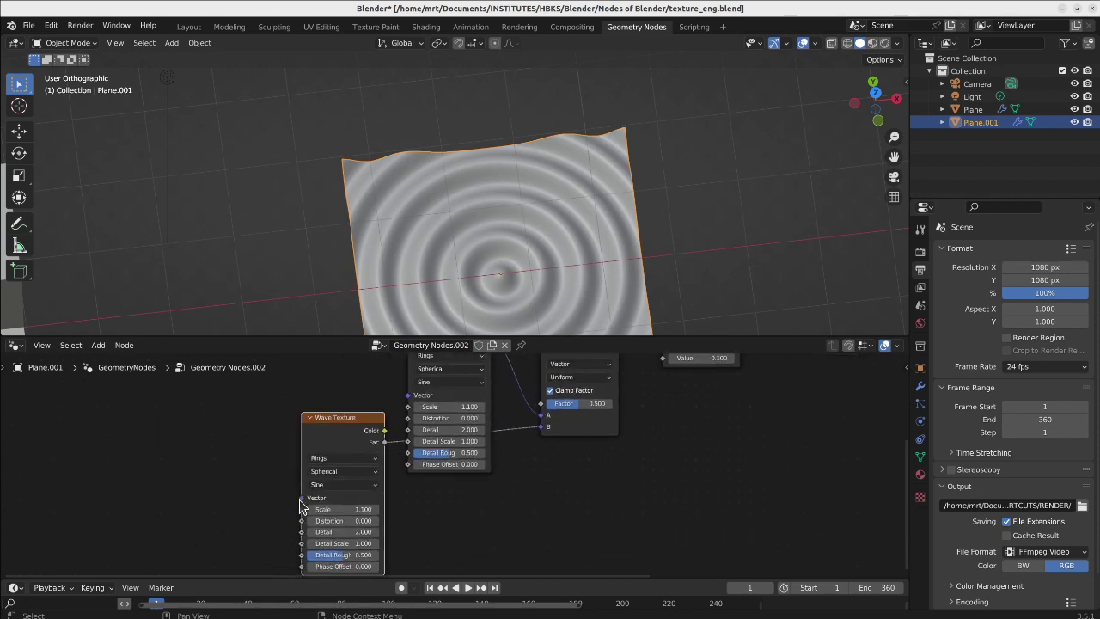
left_click_drag(331, 509, 286, 509)
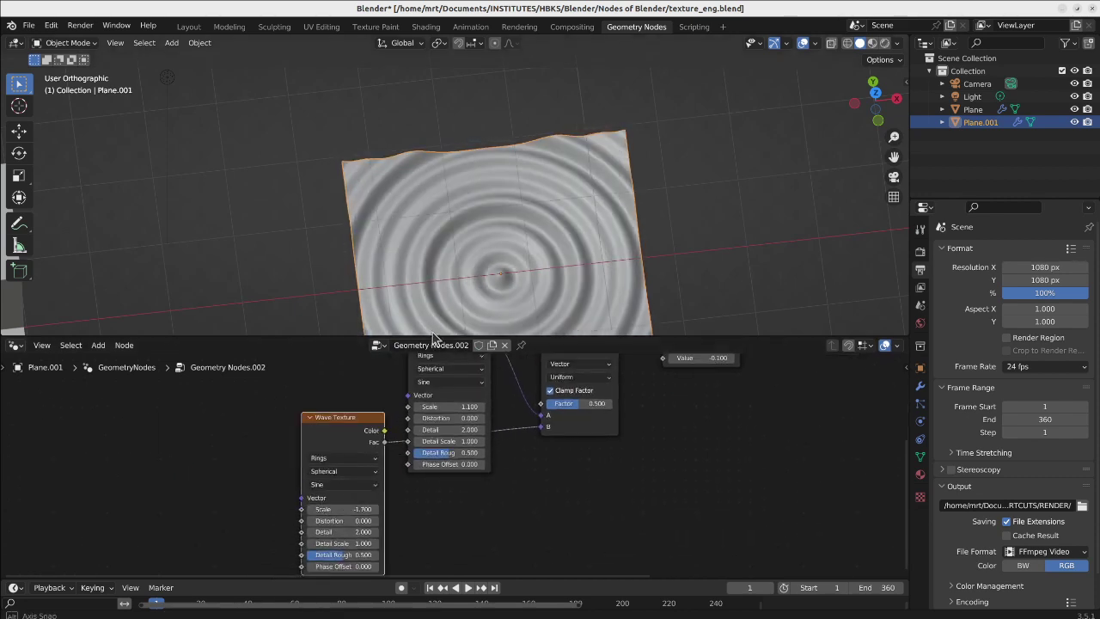
middle_click_drag(434, 337, 432, 272)
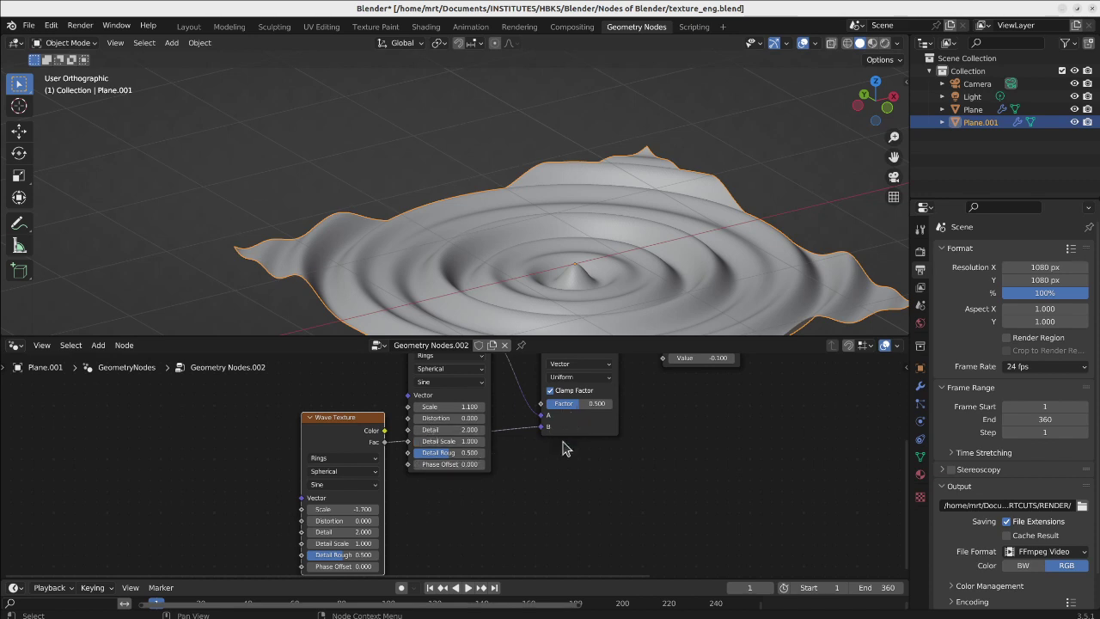
middle_click_drag(563, 448, 543, 491)
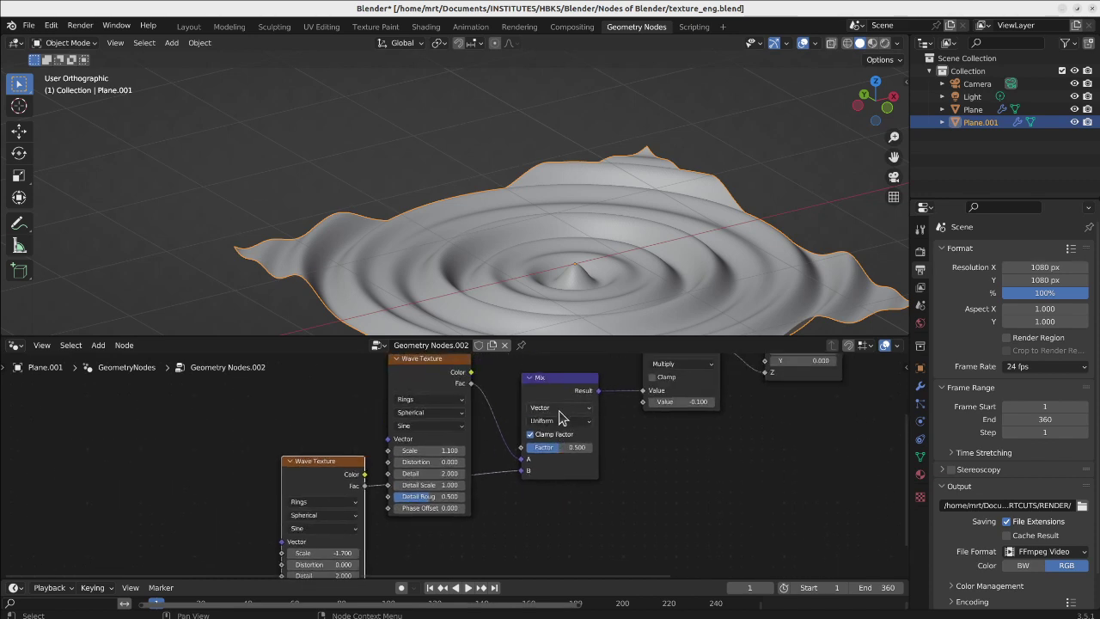
left_click(560, 408)
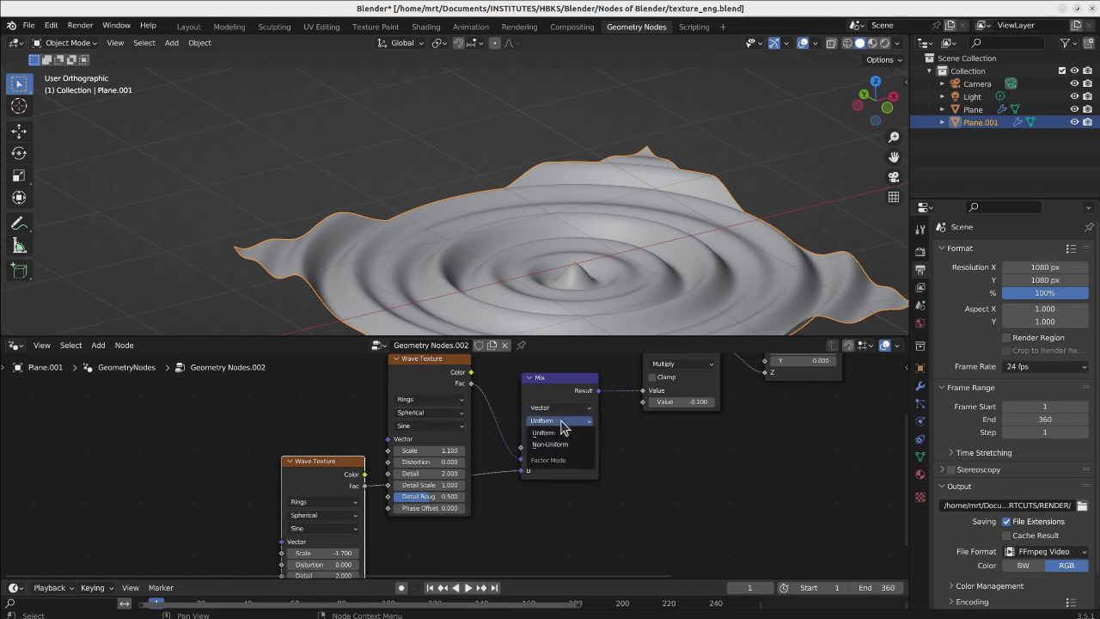
left_click(563, 427)
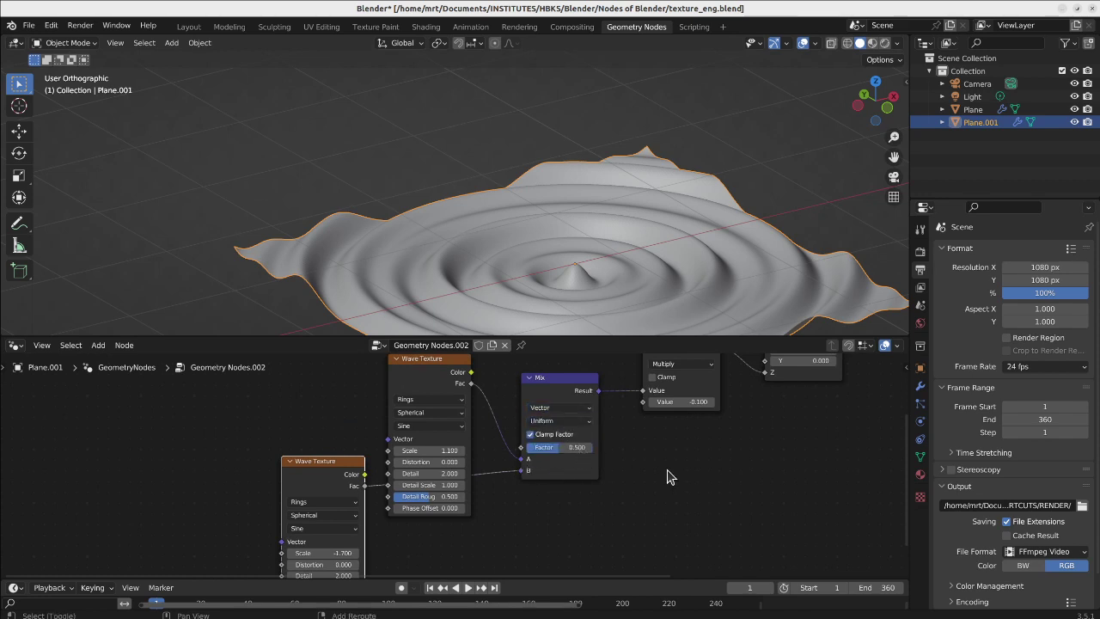
Step: Insert a Vector Math node set to Add between the Mix and Multiply nodes
key("shift+a")
mouse_move(748, 497)
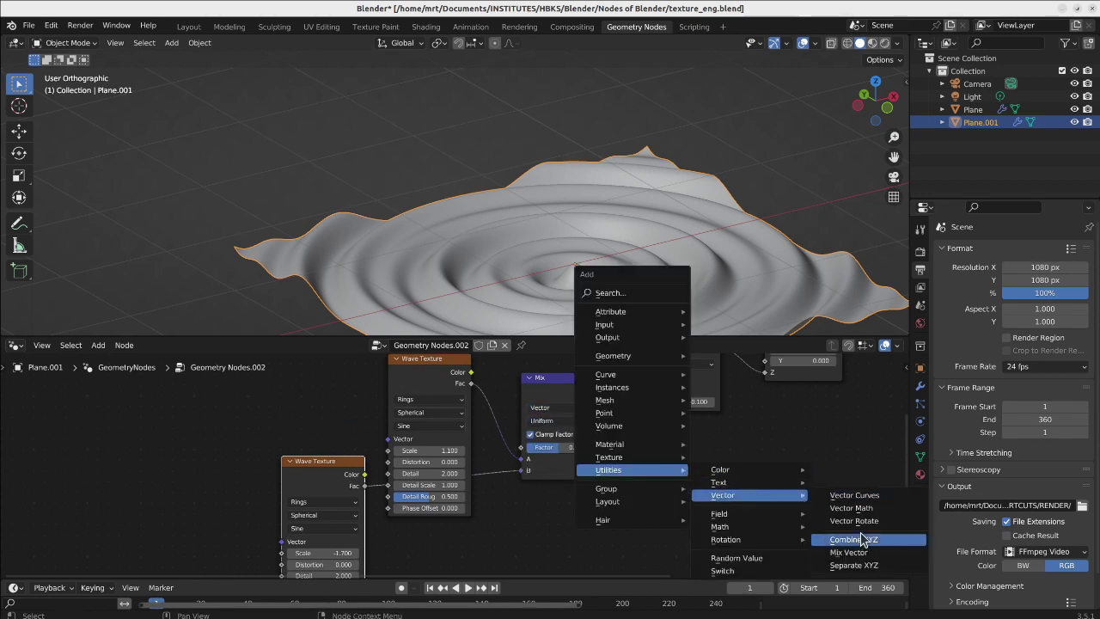
left_click(855, 508)
left_click(636, 378)
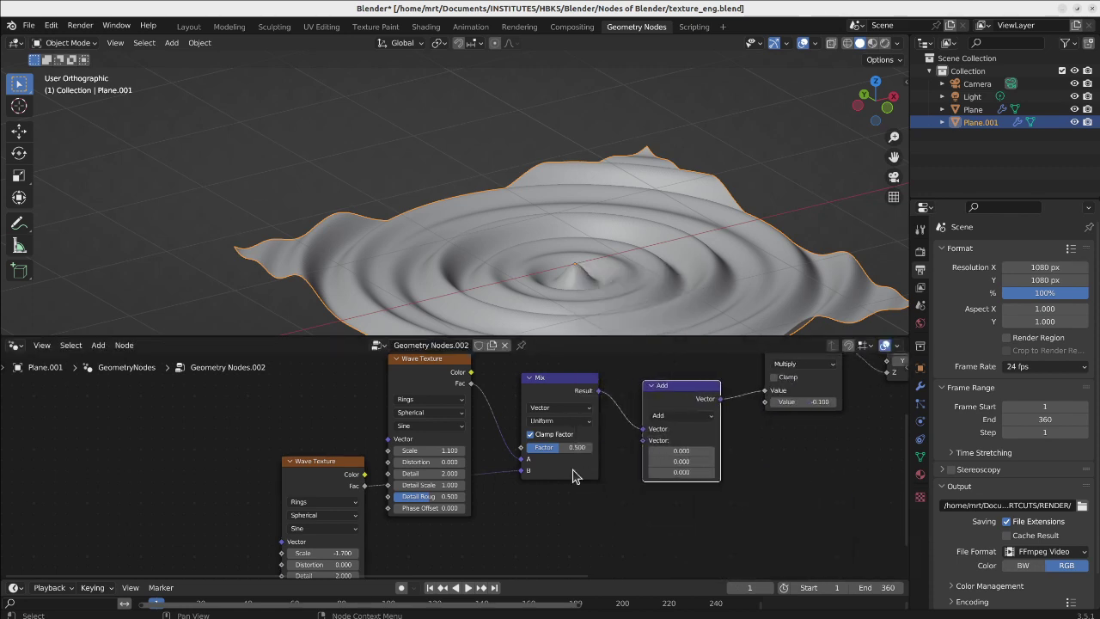
Step: Relink the two Wave Textures from the Mix node to the Add node's two vector inputs and move Mix aside
left_click_drag(522, 459, 643, 438)
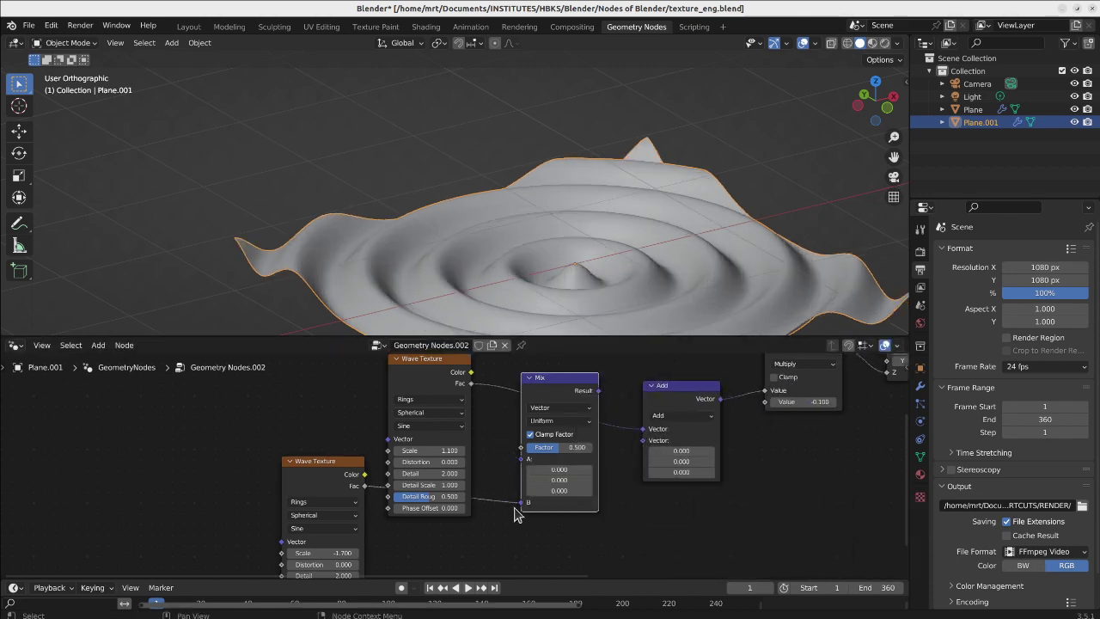
left_click_drag(520, 503, 595, 478)
left_click_drag(643, 445, 645, 440)
left_click_drag(565, 400, 831, 465)
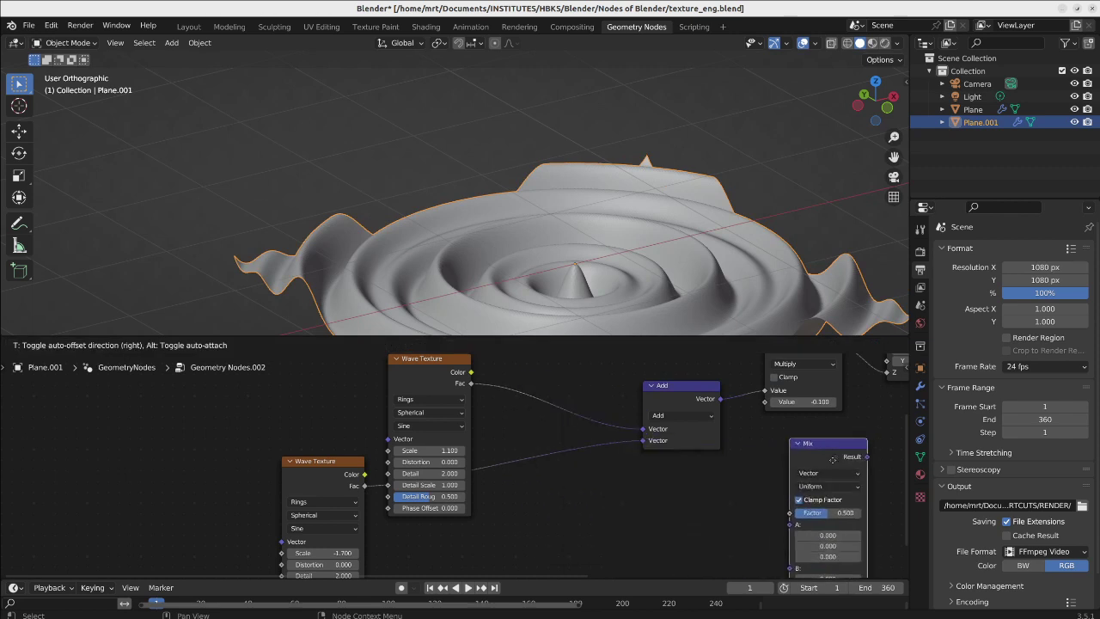
Step: Move the Wave Texture copy with scale -1.7 between the original Wave Texture and the Add node
middle_click_drag(309, 507, 366, 461)
left_click_drag(393, 418, 634, 414)
middle_click_drag(606, 232, 619, 218)
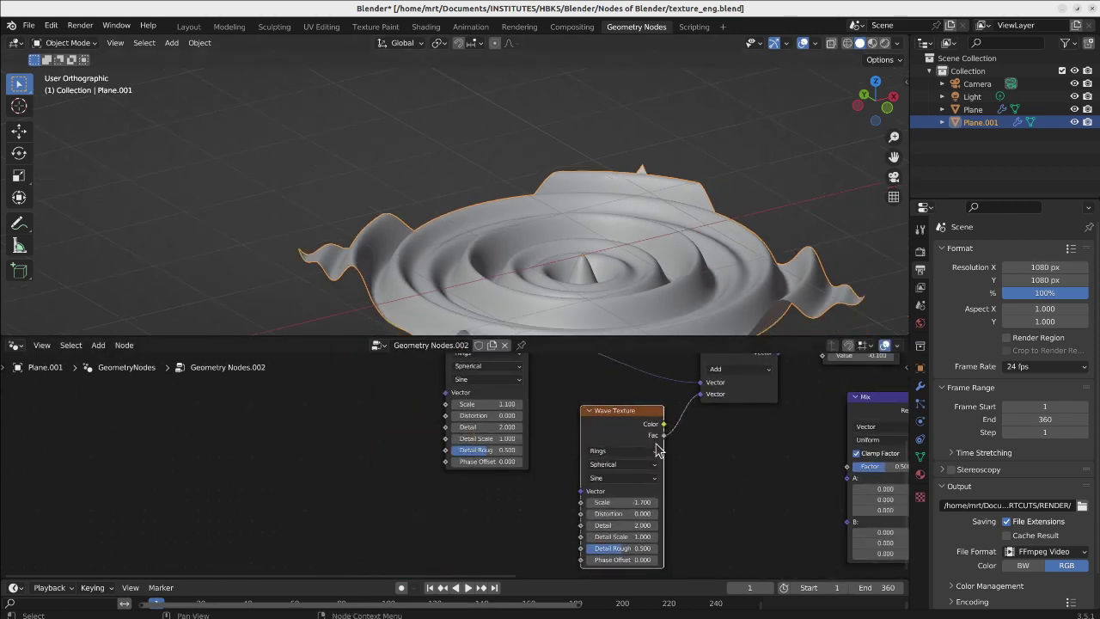
left_click_drag(656, 448, 636, 441)
Step: Add a Position node below the original Wave Texture and delete the unused Mix node
key("shift+a")
mouse_move(533, 483)
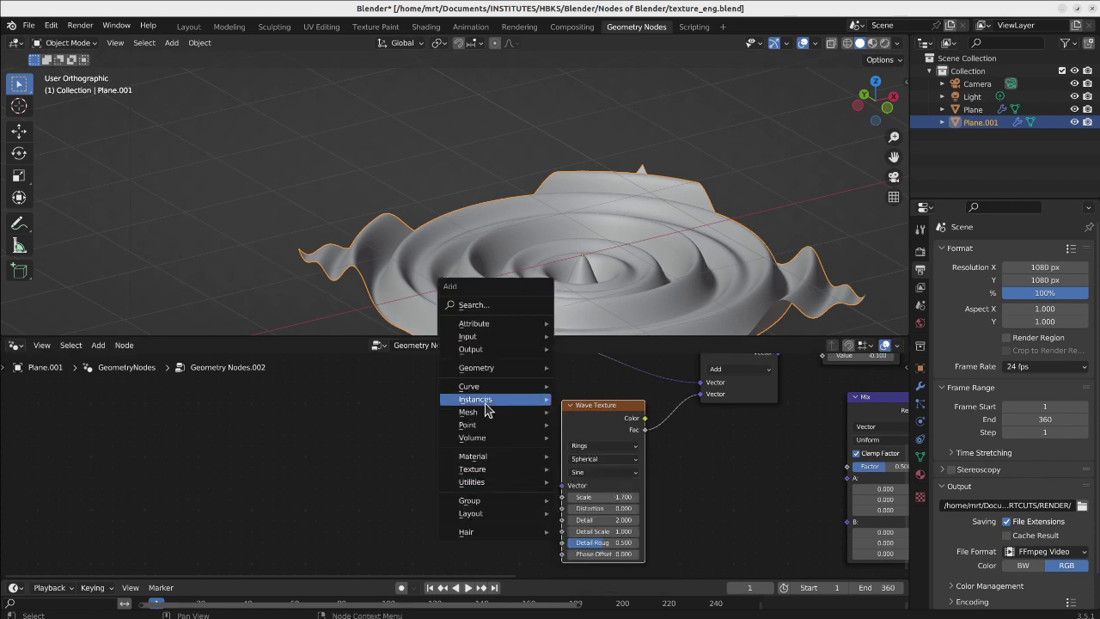
mouse_move(481, 368)
mouse_move(587, 370)
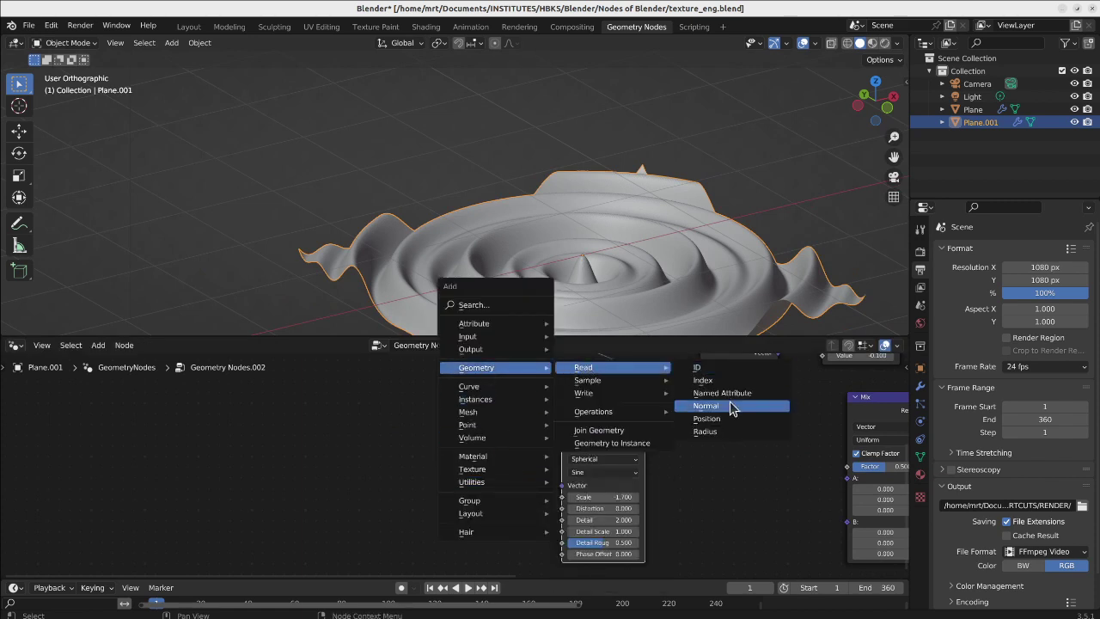
left_click(707, 419)
left_click(421, 520)
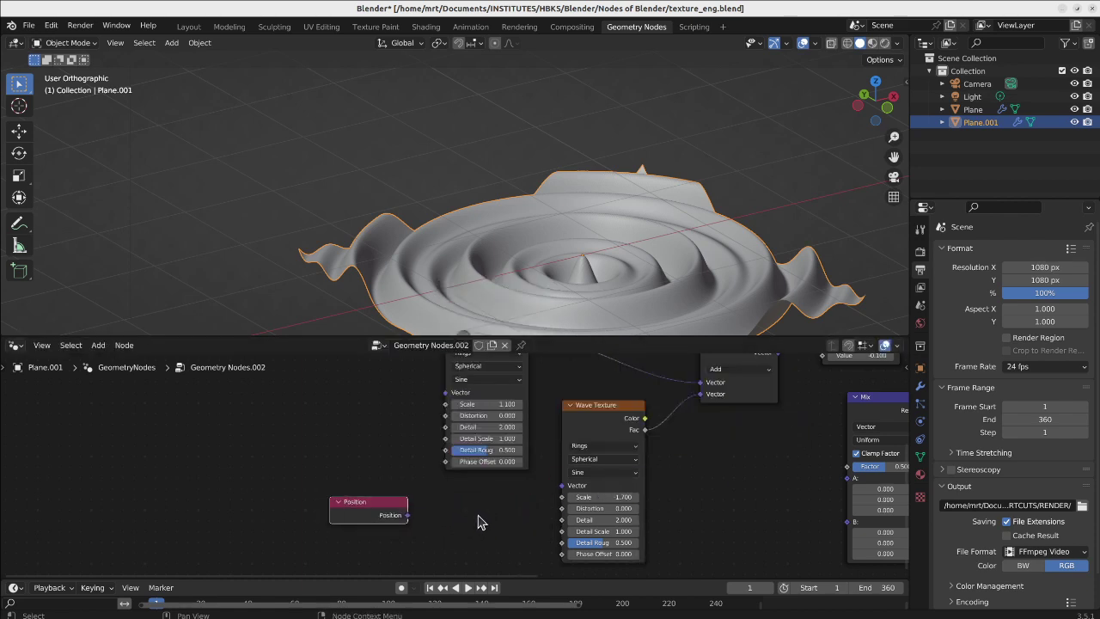
key("x")
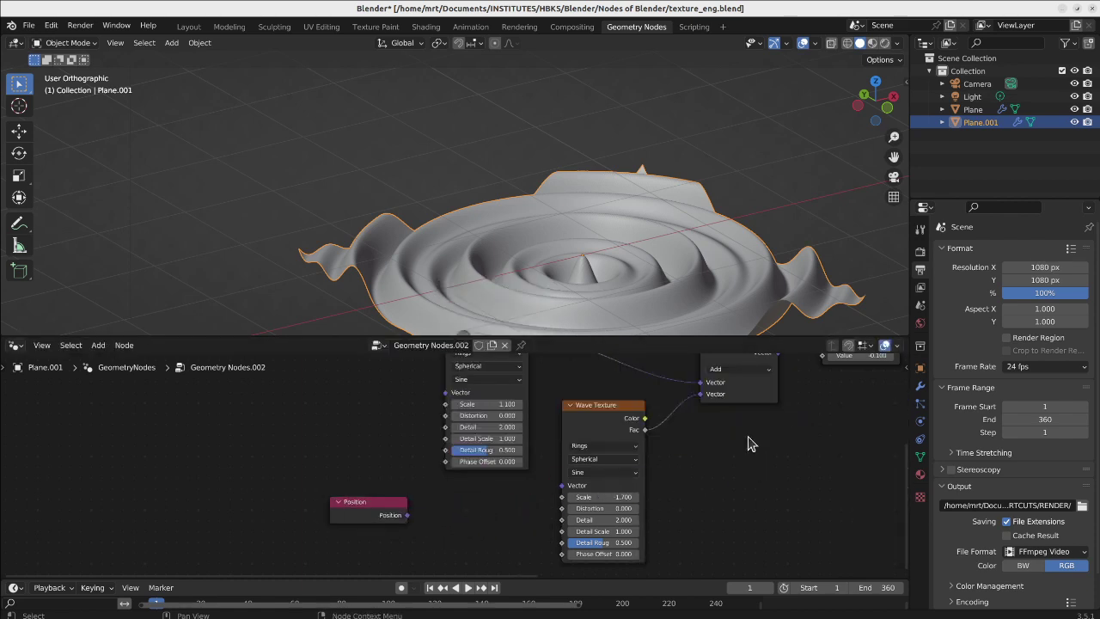
Step: Duplicate the Vector Math Add node and place the copy below the original Wave Texture, beside the Position node
scroll(747, 436, "down", 5)
middle_click_drag(733, 443, 688, 493)
scroll(689, 492, "up", 3)
left_click(700, 411)
key("shift+d")
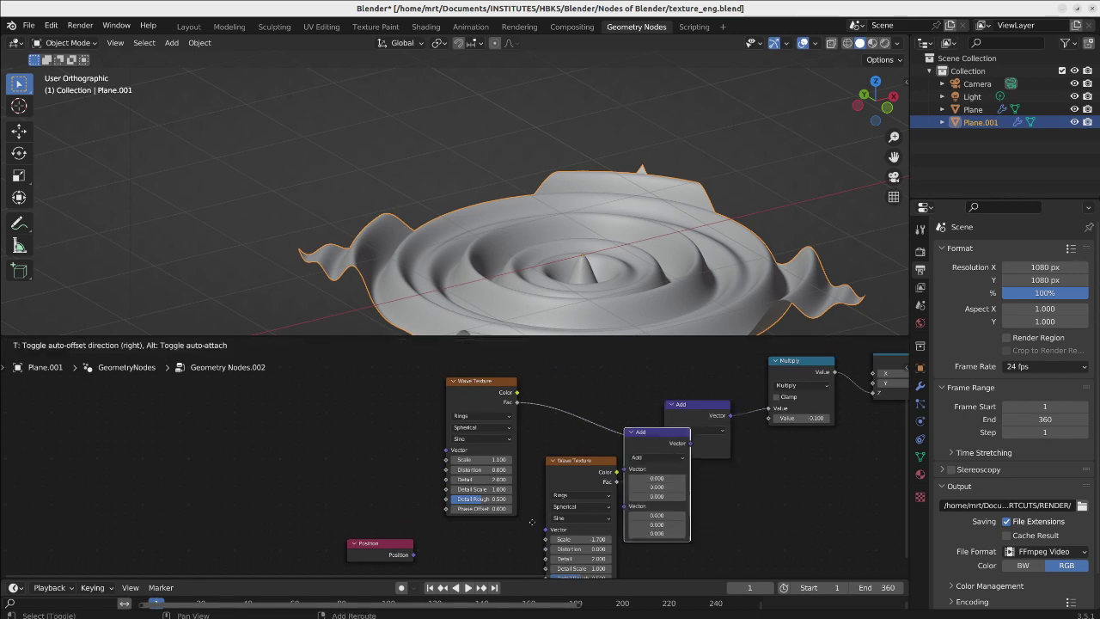
left_click(483, 533)
Step: Link Position to the Add copy's first vector input and its output to the second Wave Texture's Vector input
middle_click_drag(407, 564, 454, 500)
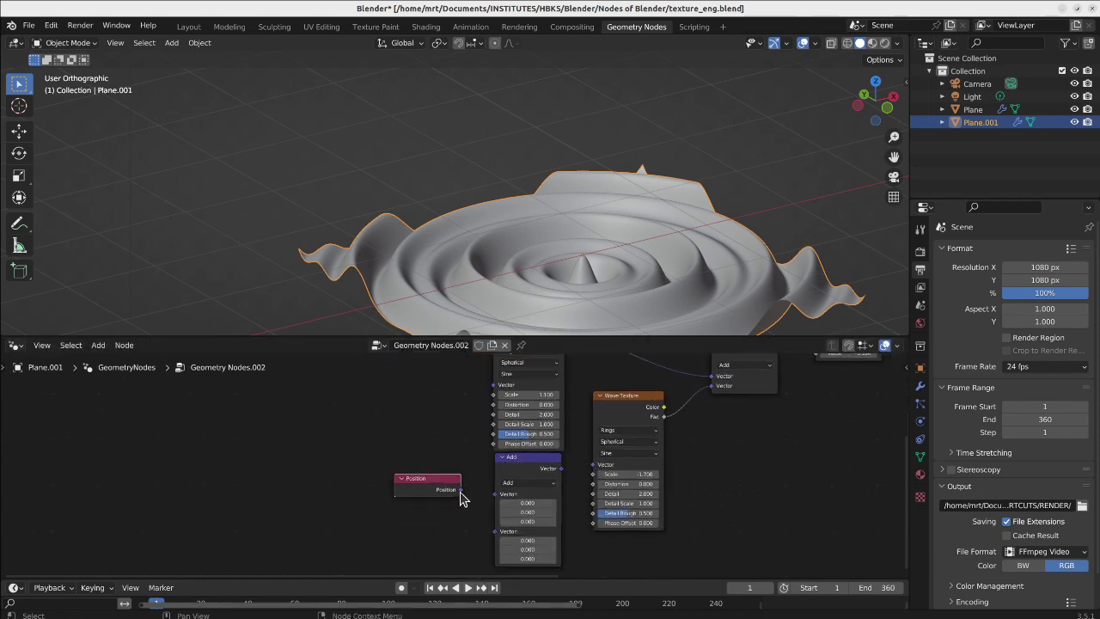
left_click_drag(461, 489, 496, 494)
left_click_drag(562, 468, 591, 473)
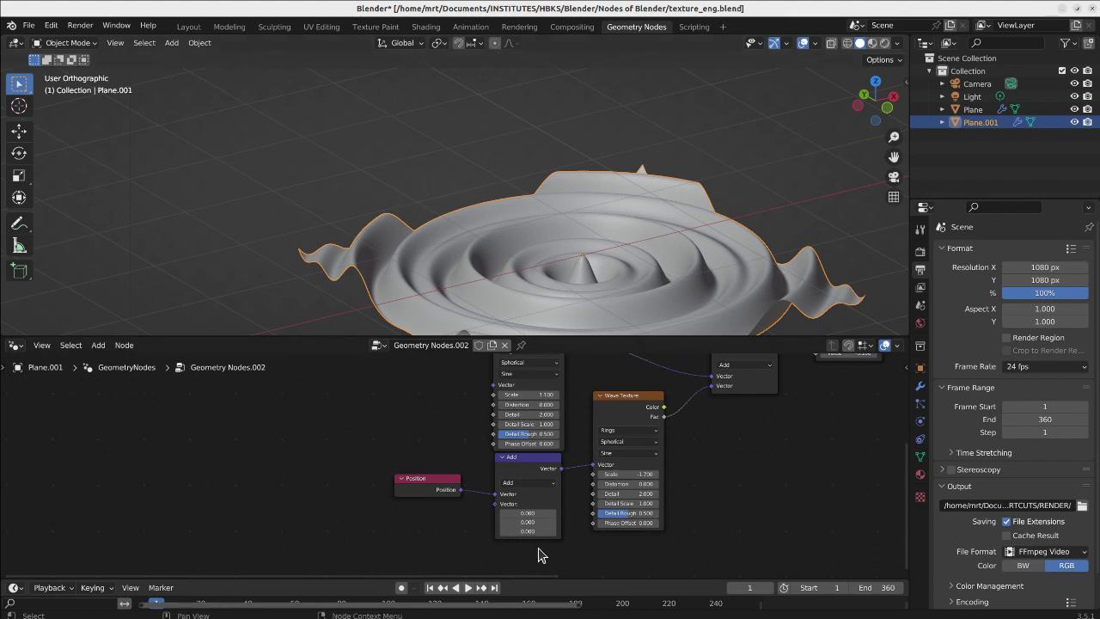
Step: Set the Y component of the Add copy's second vector to 0.6, viewing the shifted rings from several angles
left_click_drag(527, 522, 564, 521)
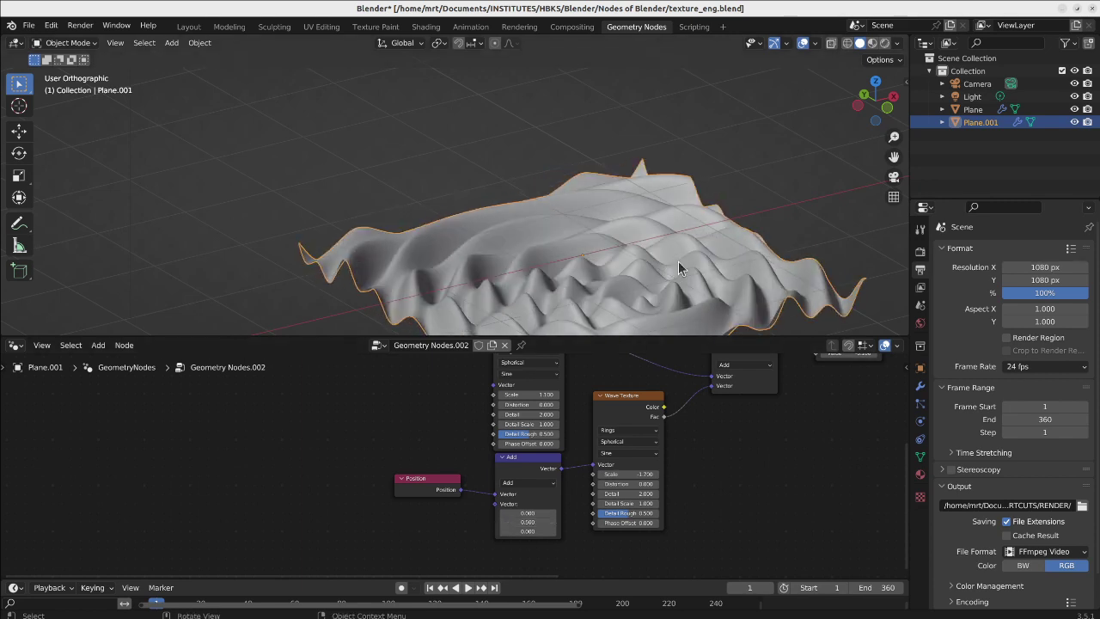
middle_click_drag(678, 264, 490, 163)
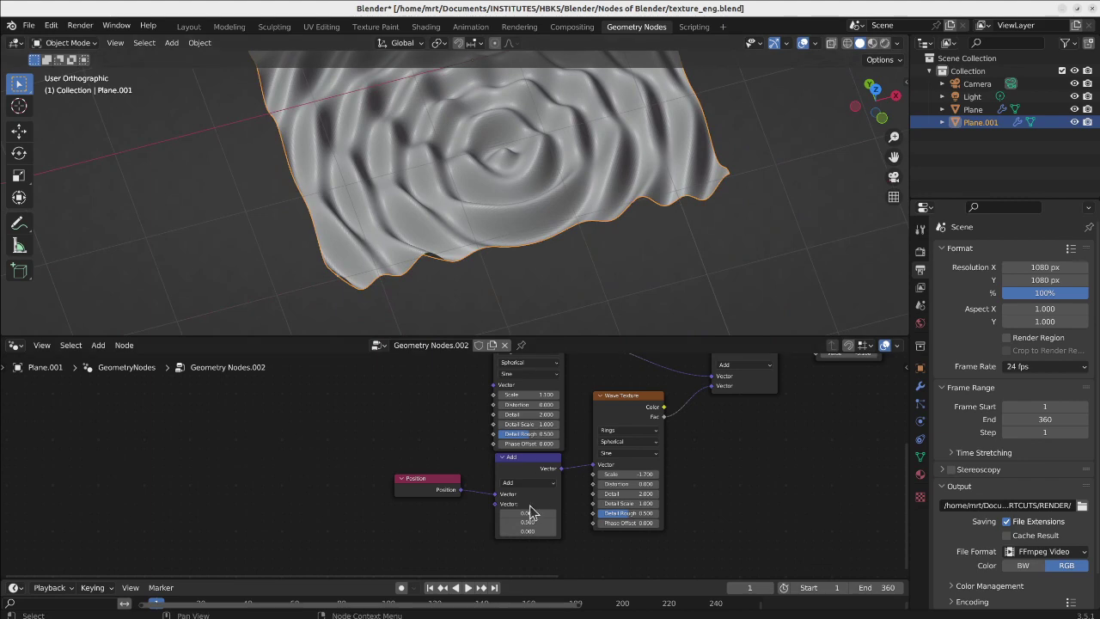
left_click_drag(529, 523, 554, 522)
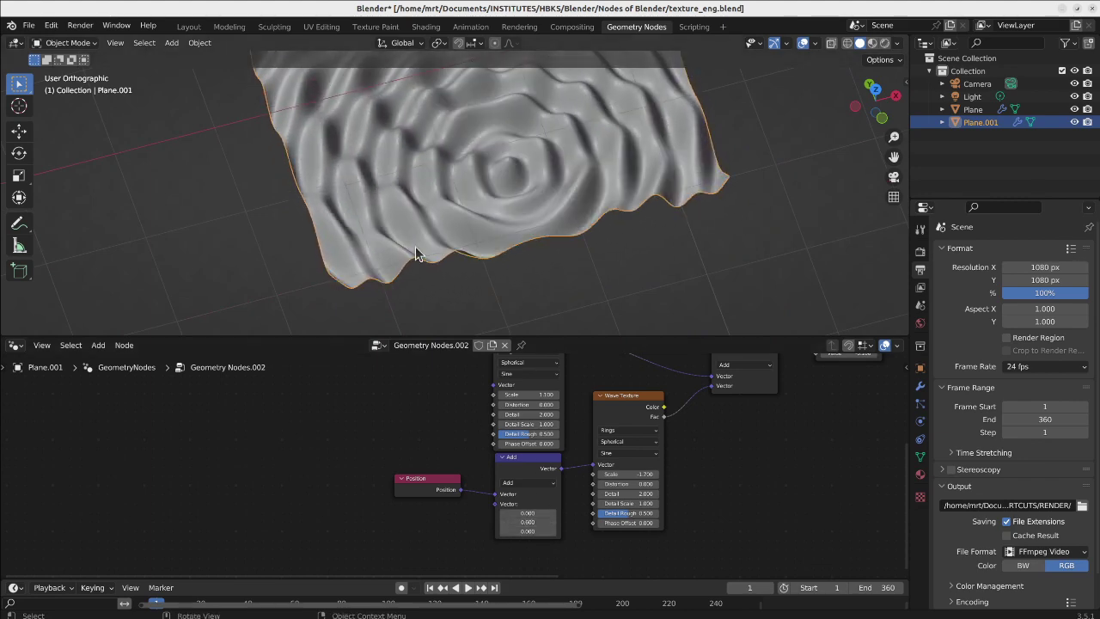
mouse_move(415, 246)
middle_mouse_down()
mouse_move(378, 181)
mouse_move(437, 154)
mouse_move(515, 172)
mouse_move(601, 284)
middle_mouse_up()
middle_click_drag(666, 473, 554, 520)
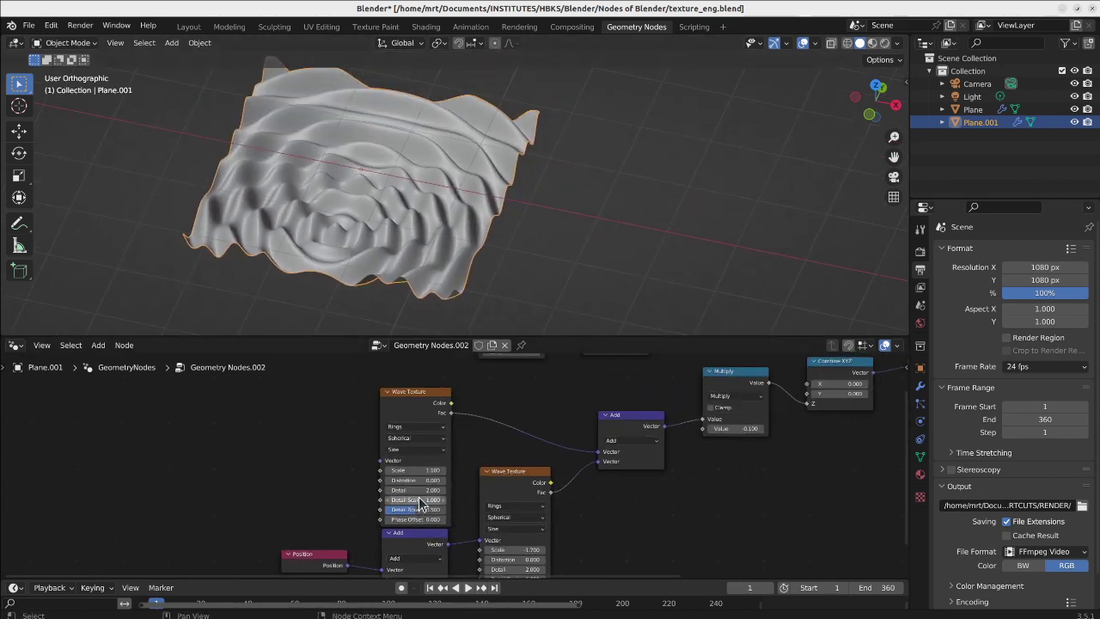
scroll(419, 502, "up", 2)
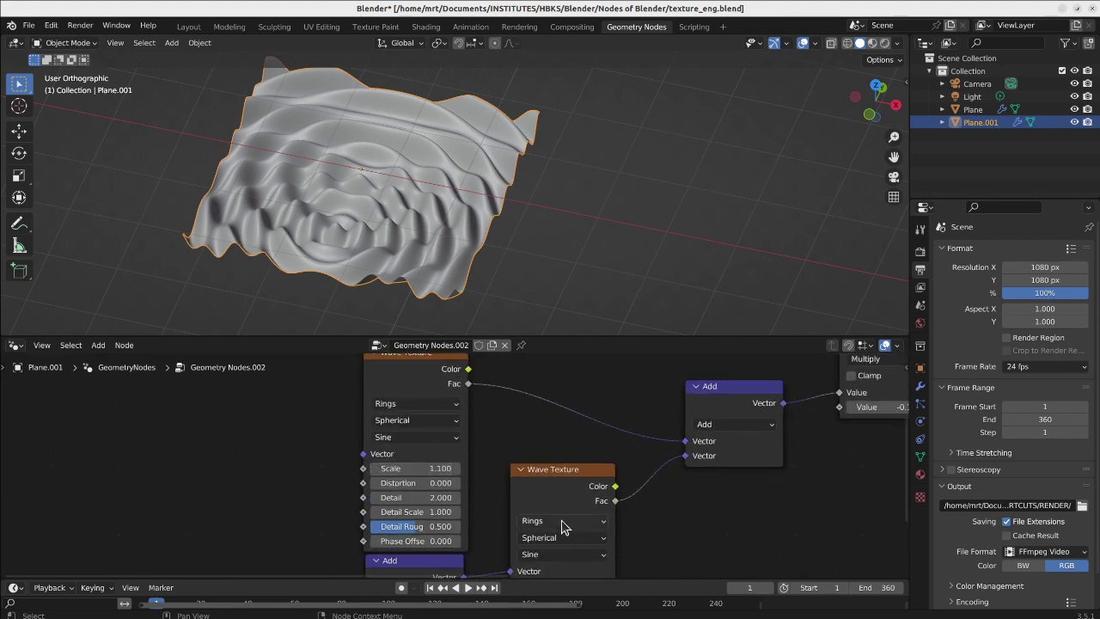
middle_click_drag(409, 526, 454, 467)
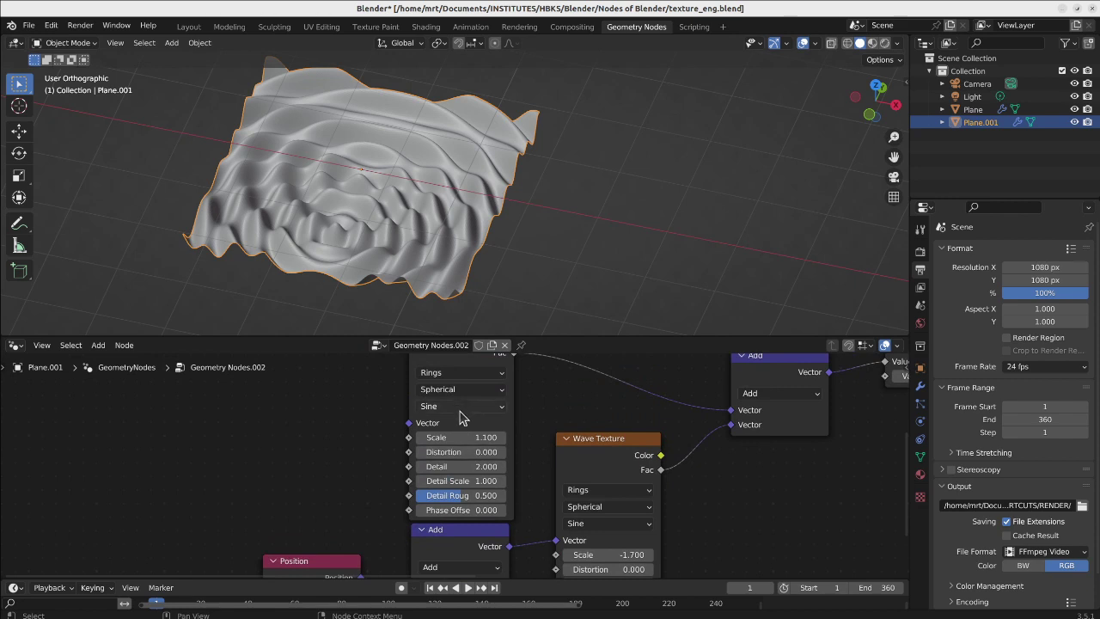
middle_click_drag(453, 427, 452, 332)
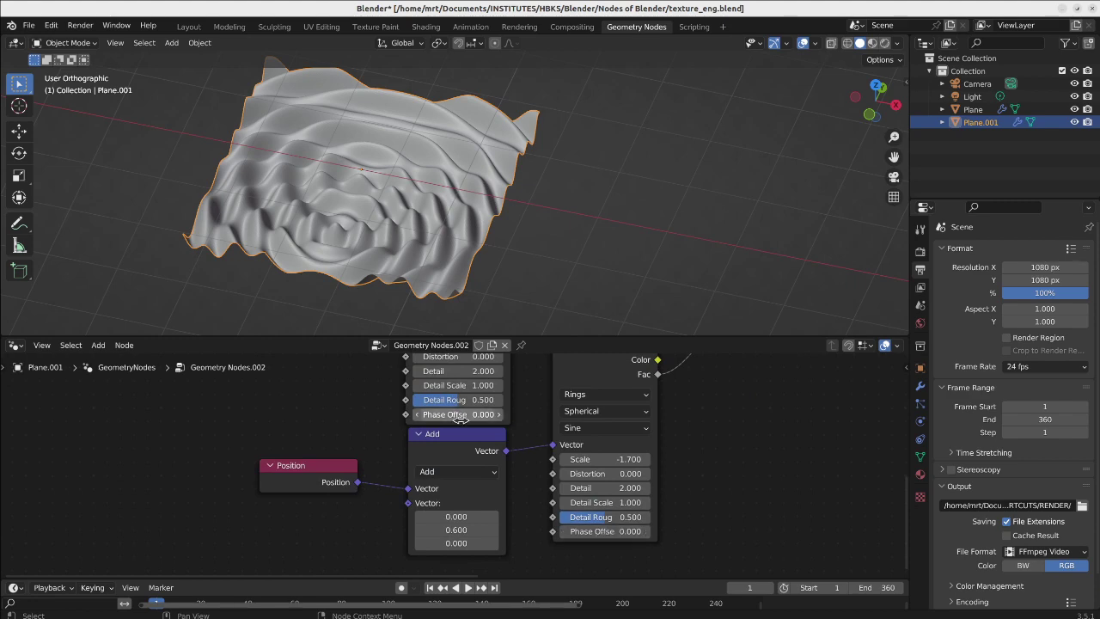
middle_click_drag(452, 416, 452, 471)
left_click_drag(451, 471, 505, 476)
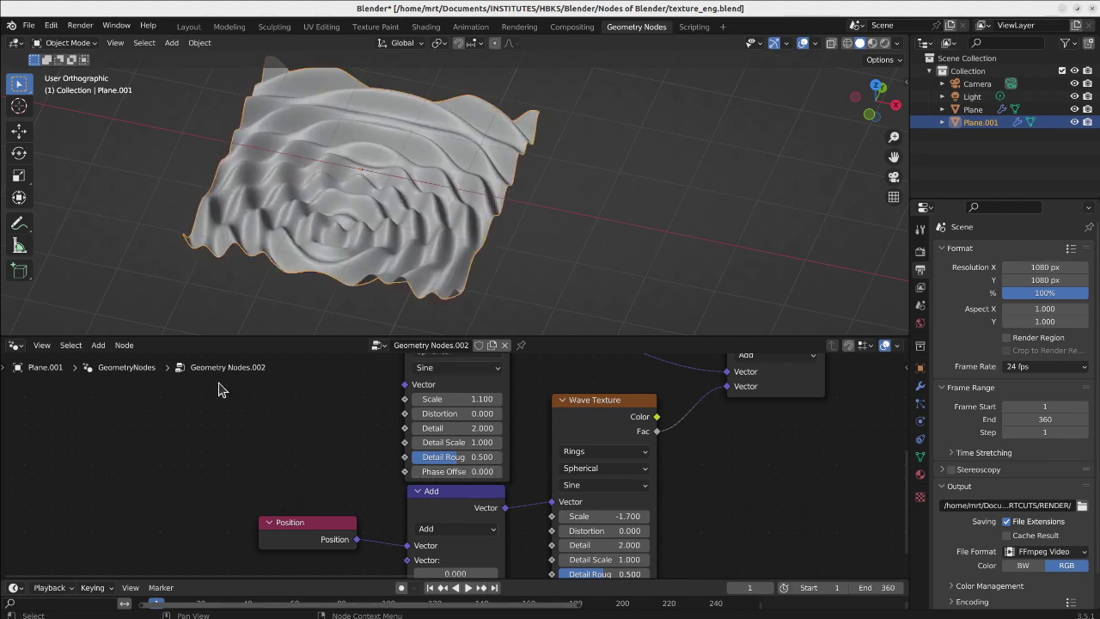
Step: Add a Scene Time node to the left of the Wave Texture nodes
key("shift+a")
mouse_move(197, 413)
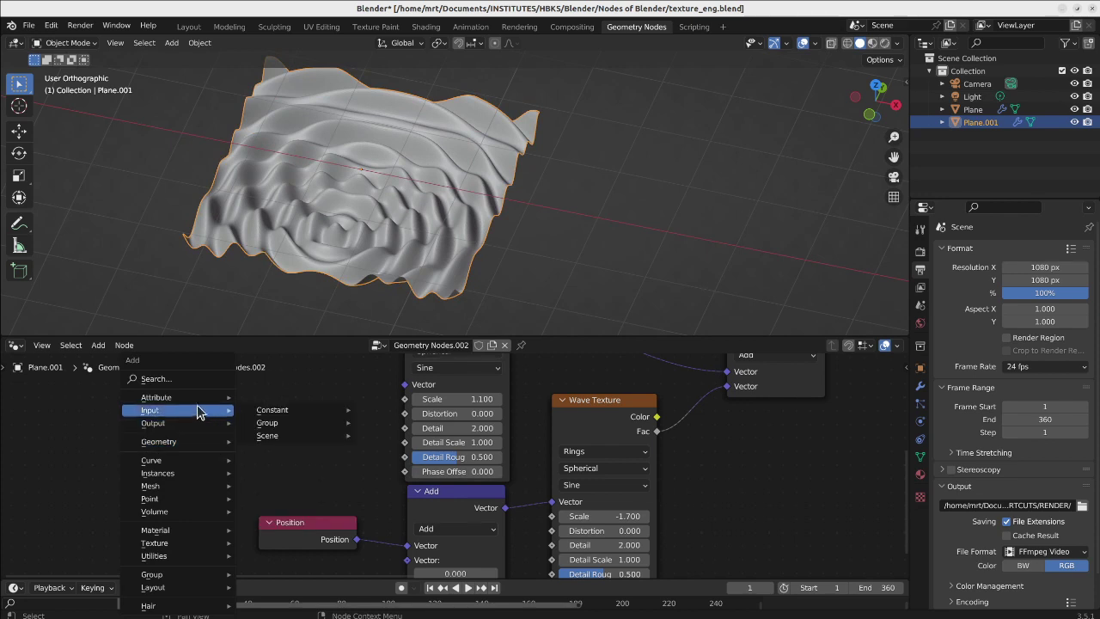
mouse_move(292, 436)
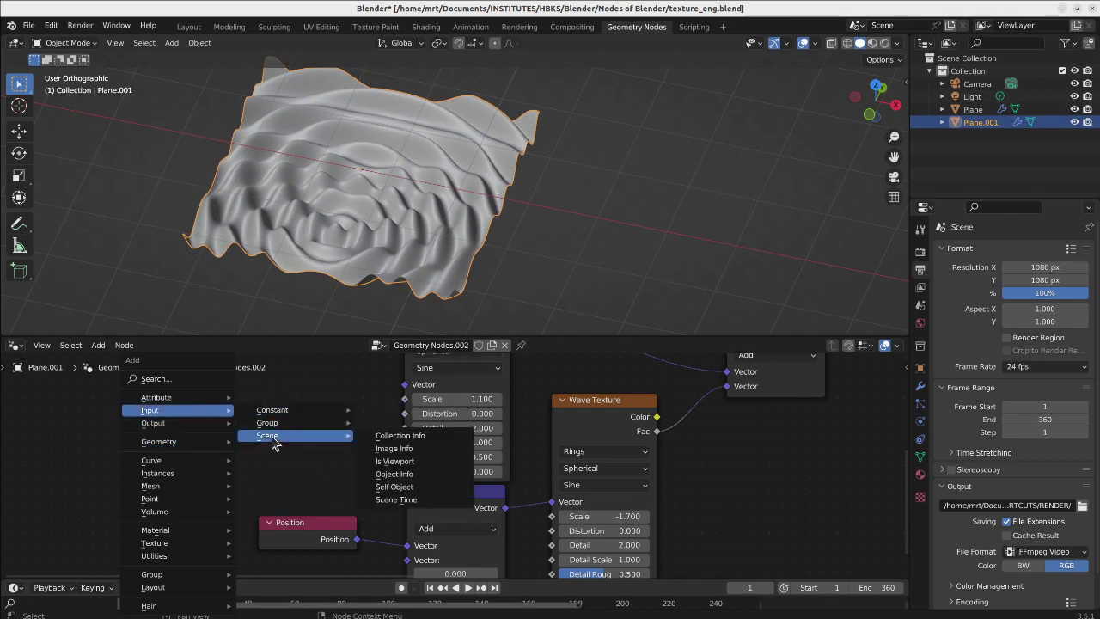
left_click(402, 500)
left_click(122, 444)
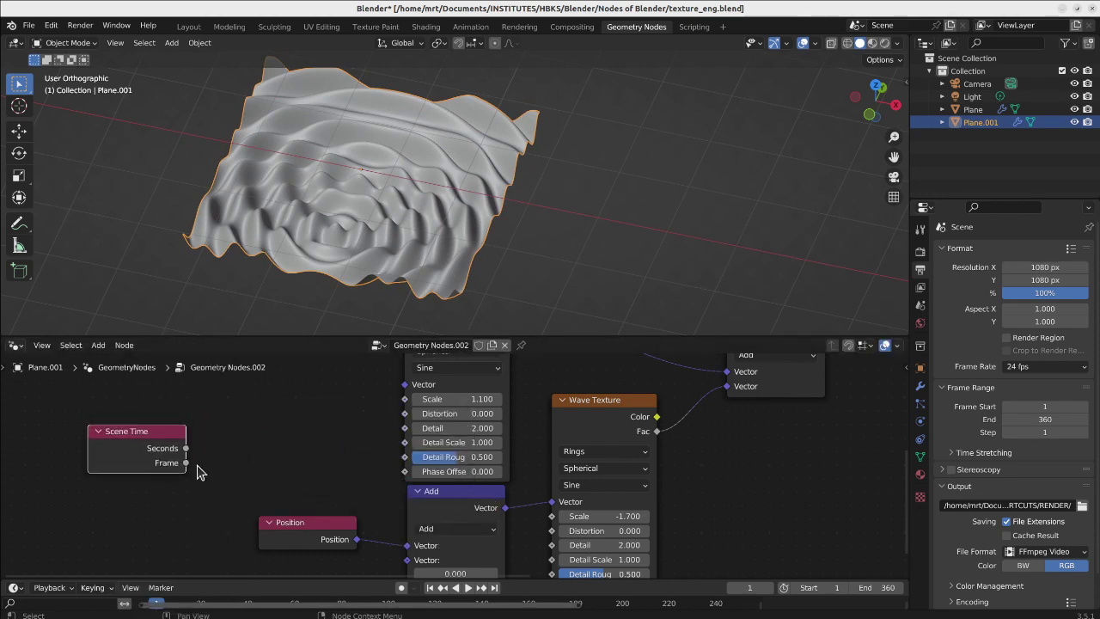
Step: Link Scene Time's Frame output to the Phase Offset of both Wave Texture nodes and play back the animation
left_click_drag(197, 470, 213, 472)
left_click_drag(392, 468, 404, 471)
middle_click_drag(308, 506, 367, 435)
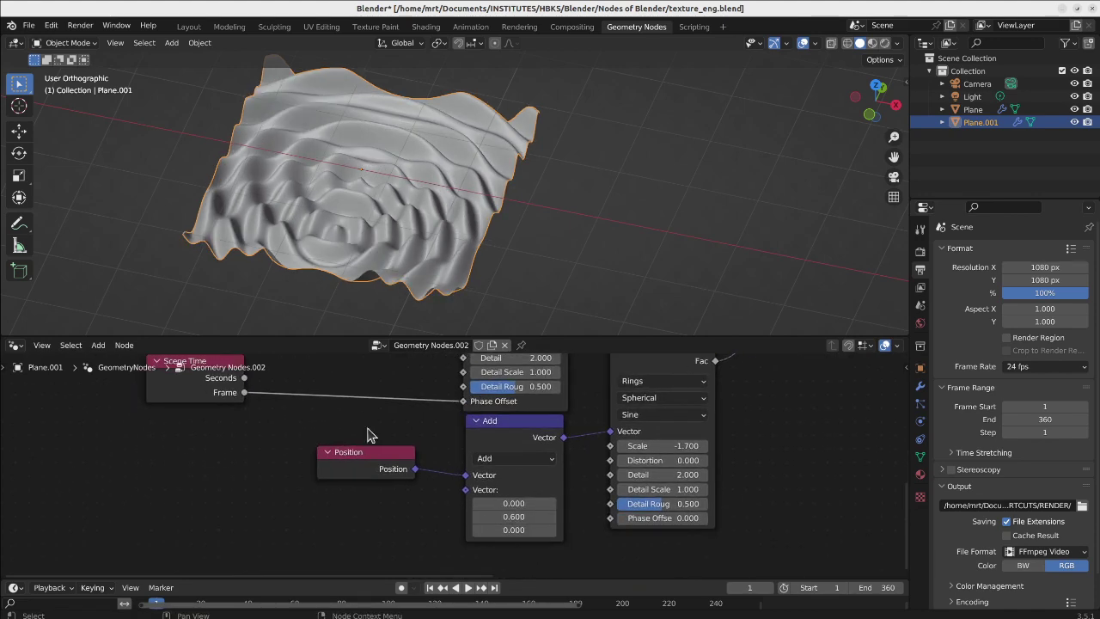
left_click_drag(244, 392, 614, 523)
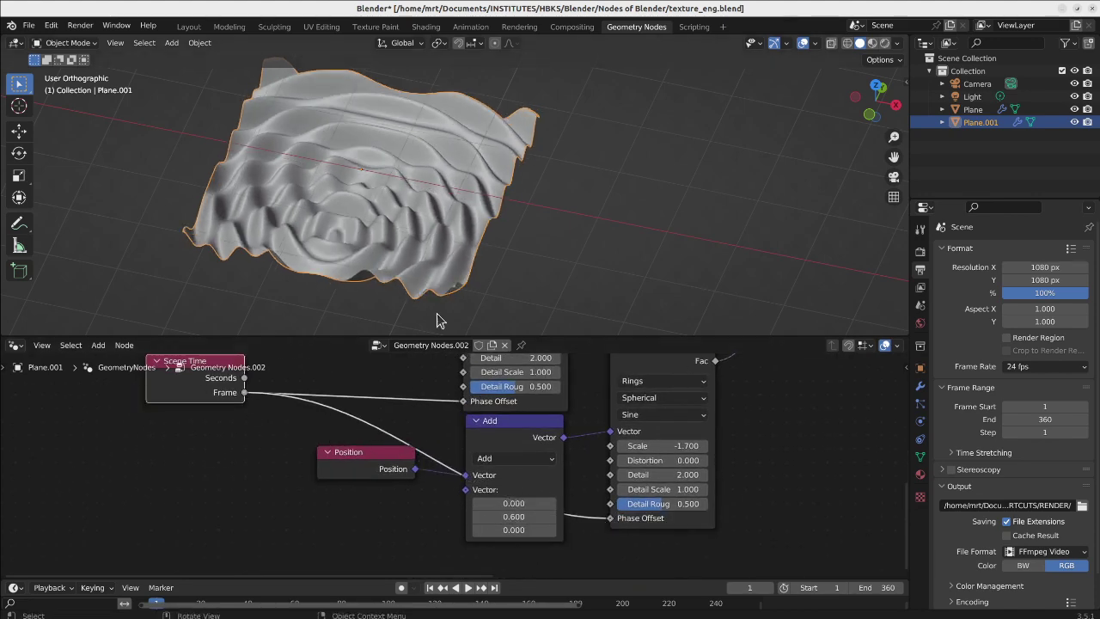
key("space")
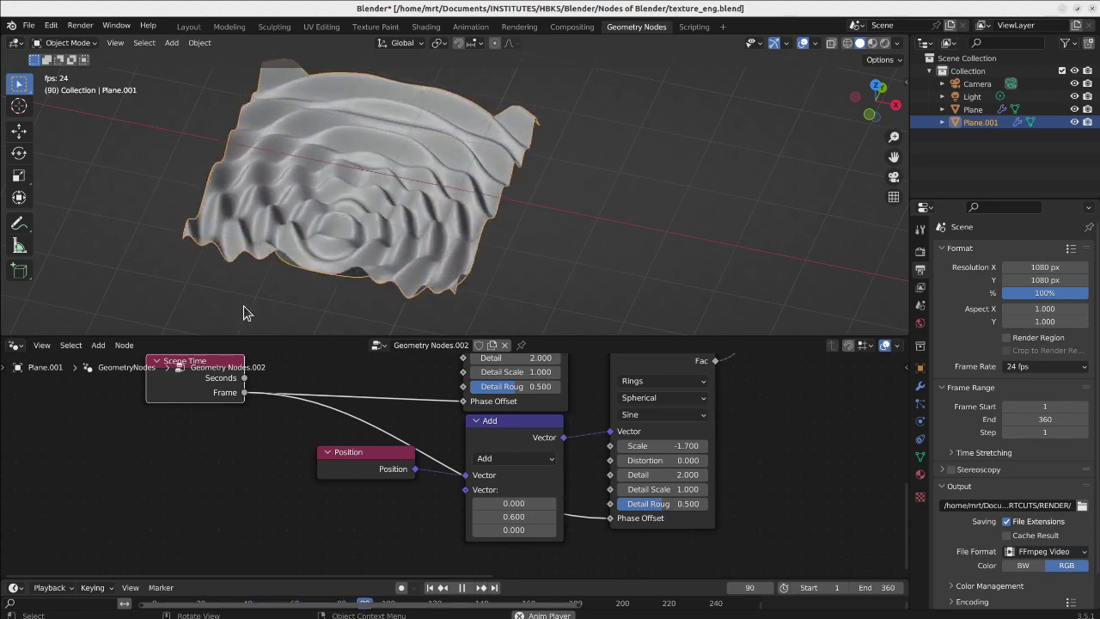
key("space")
Step: Move Scene Time farther left, then add a Math node below it with the operation To Radians
left_click_drag(213, 392, 95, 432)
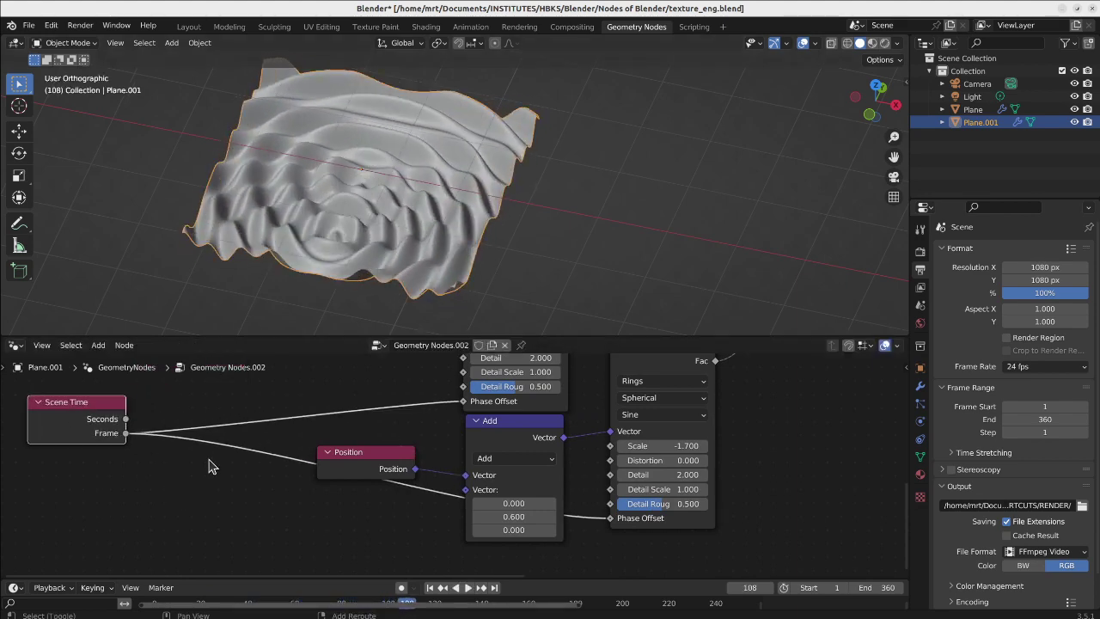
key("shift+a")
mouse_move(196, 560)
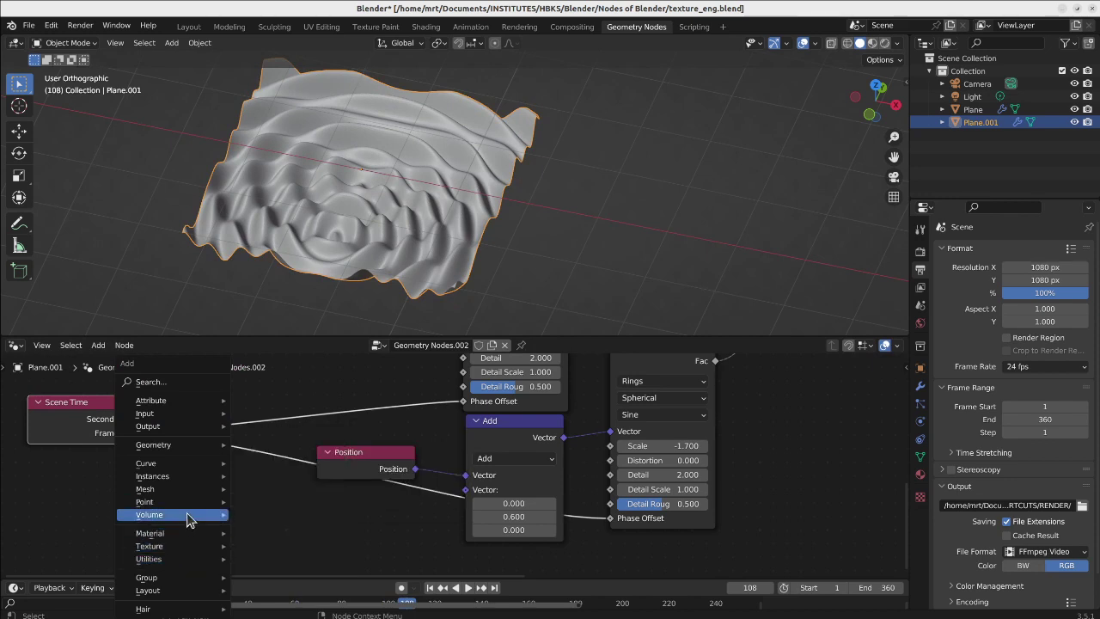
mouse_move(182, 533)
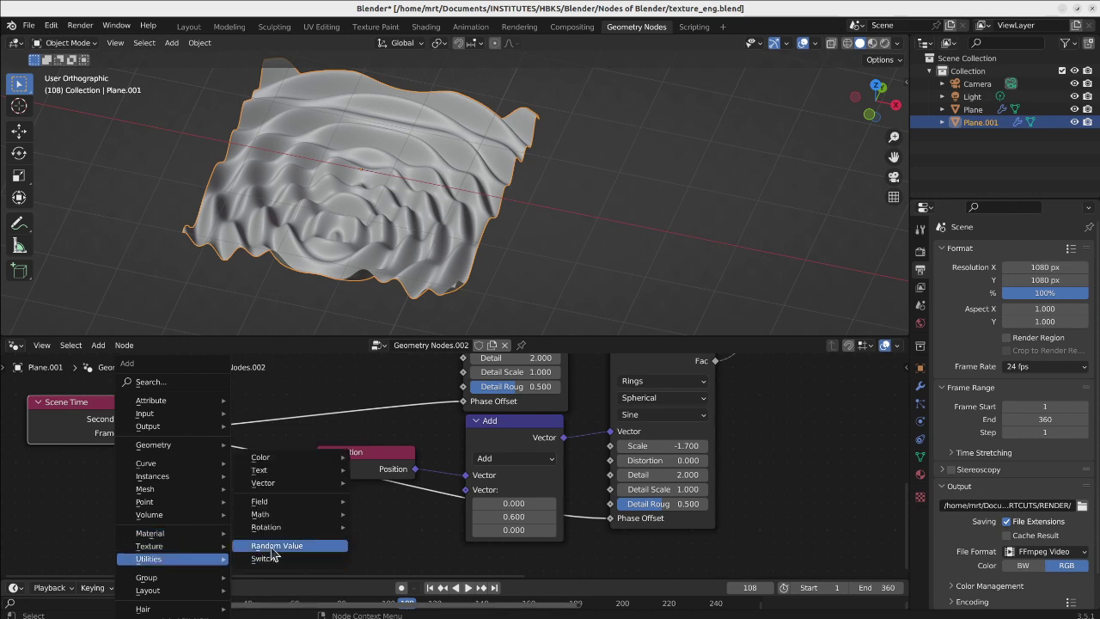
mouse_move(333, 521)
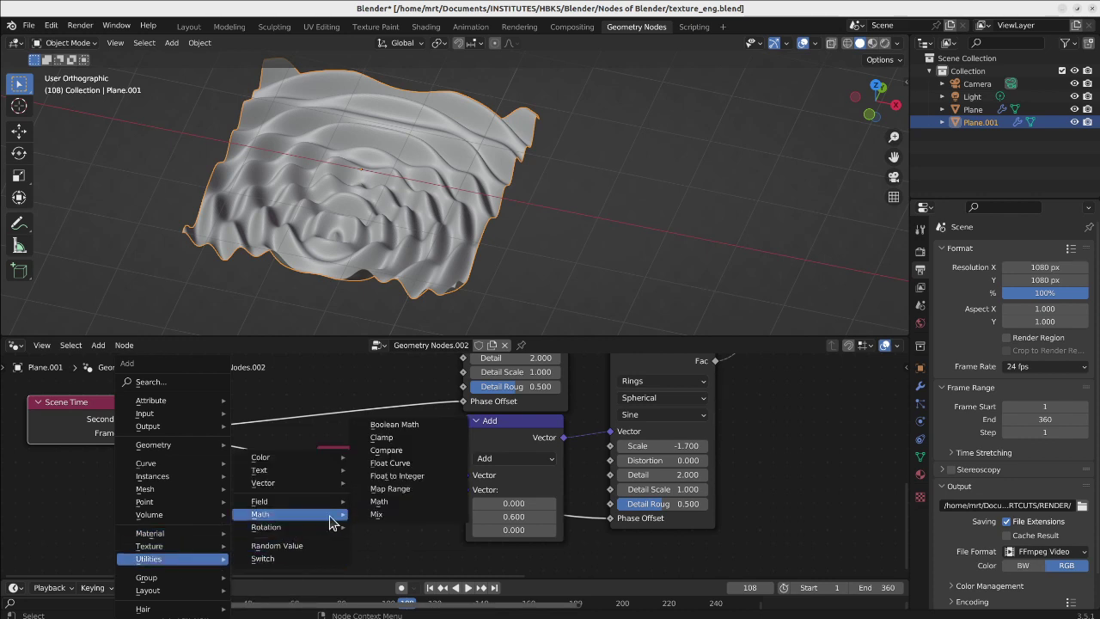
left_click(376, 502)
left_click(182, 516)
left_click(183, 525)
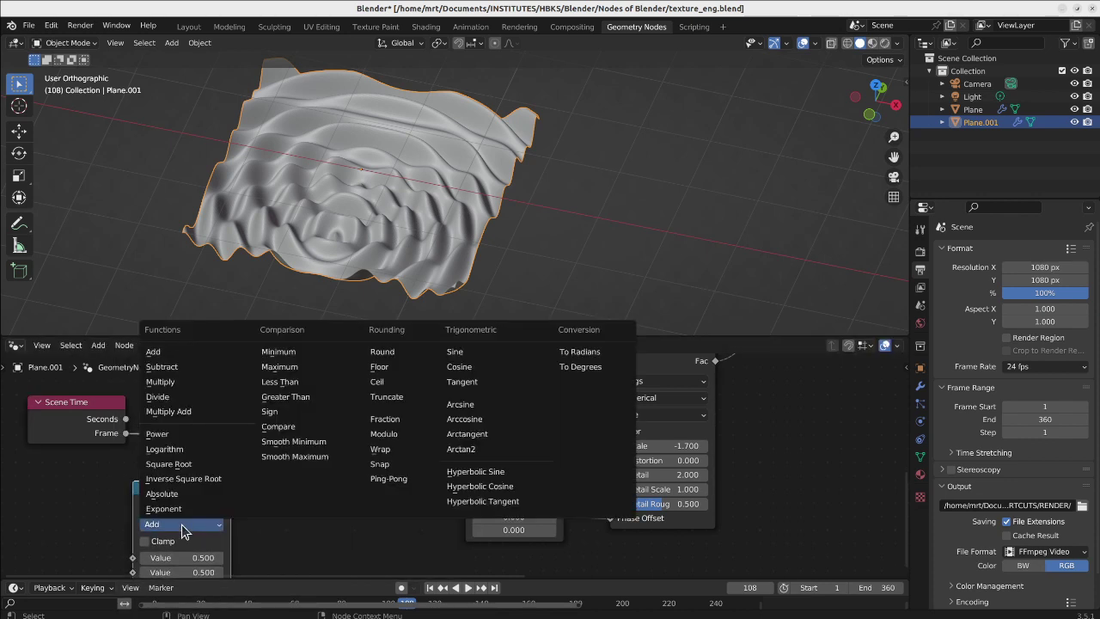
left_click(588, 359)
Step: Insert the To Radians node in the second wave's Frame link and a duplicate in the first wave's link, then play back the animation
left_click_drag(166, 490, 245, 521)
key("shift+d")
left_click(251, 418)
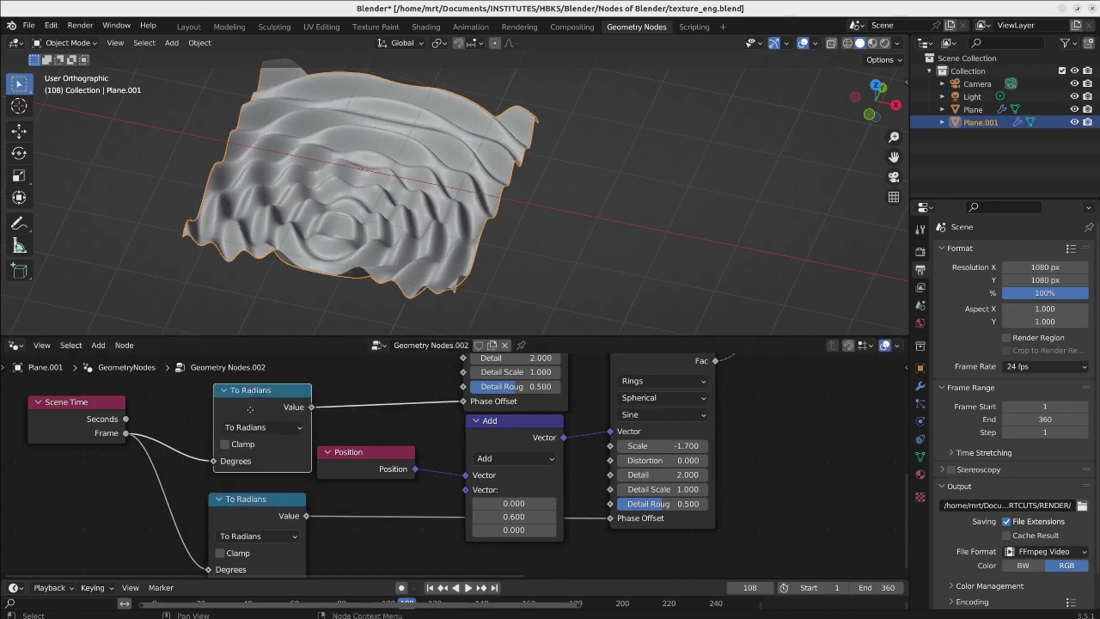
key("space")
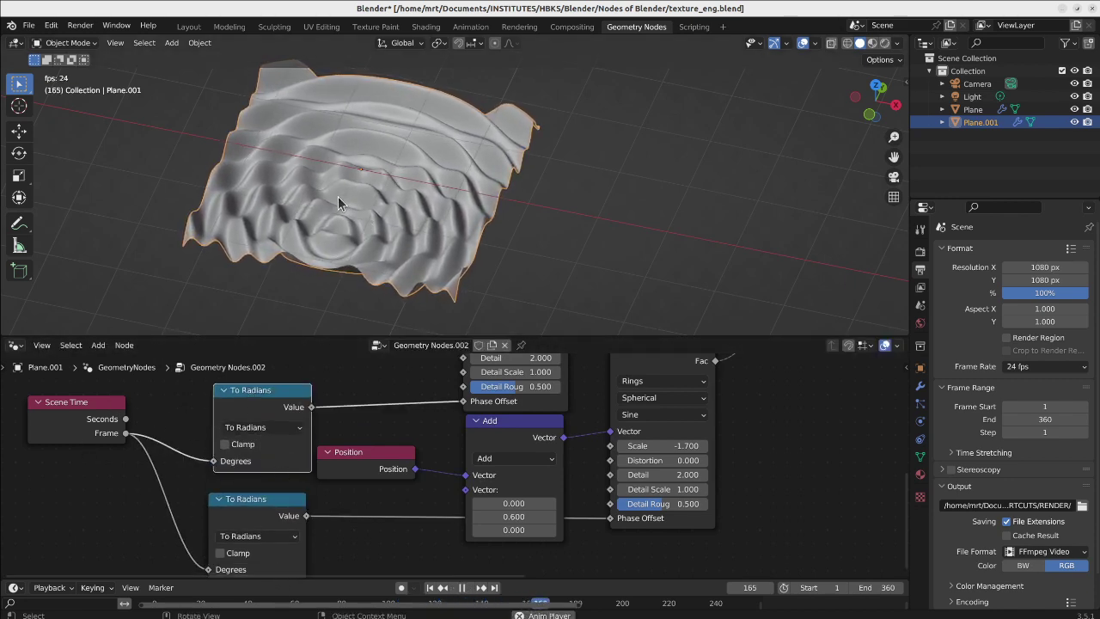
key("space")
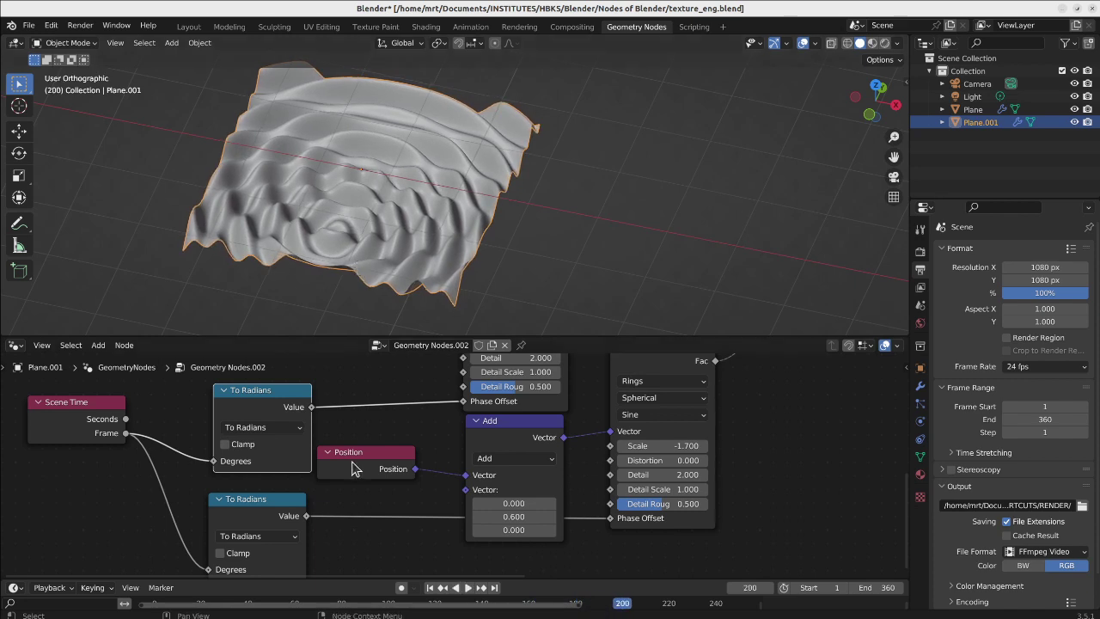
Step: Duplicate the lower To Radians node, change the copy to Multiply and insert it before the second Wave Texture's Phase Offset
middle_click_drag(298, 516, 286, 474)
left_click(270, 475)
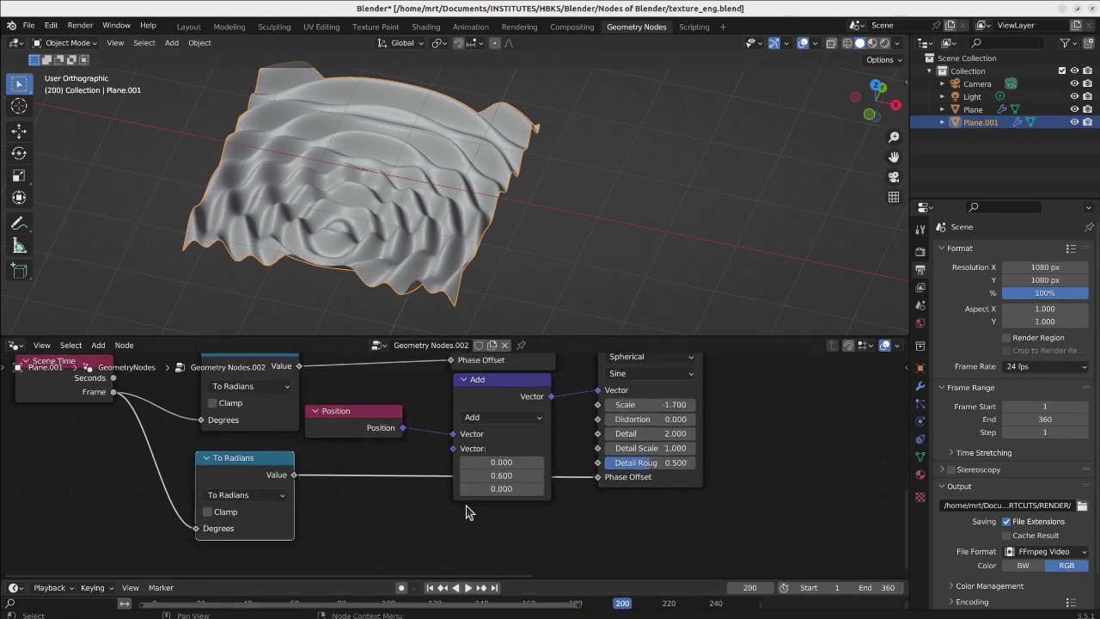
key("shift+d")
left_click(378, 528)
left_click(401, 547)
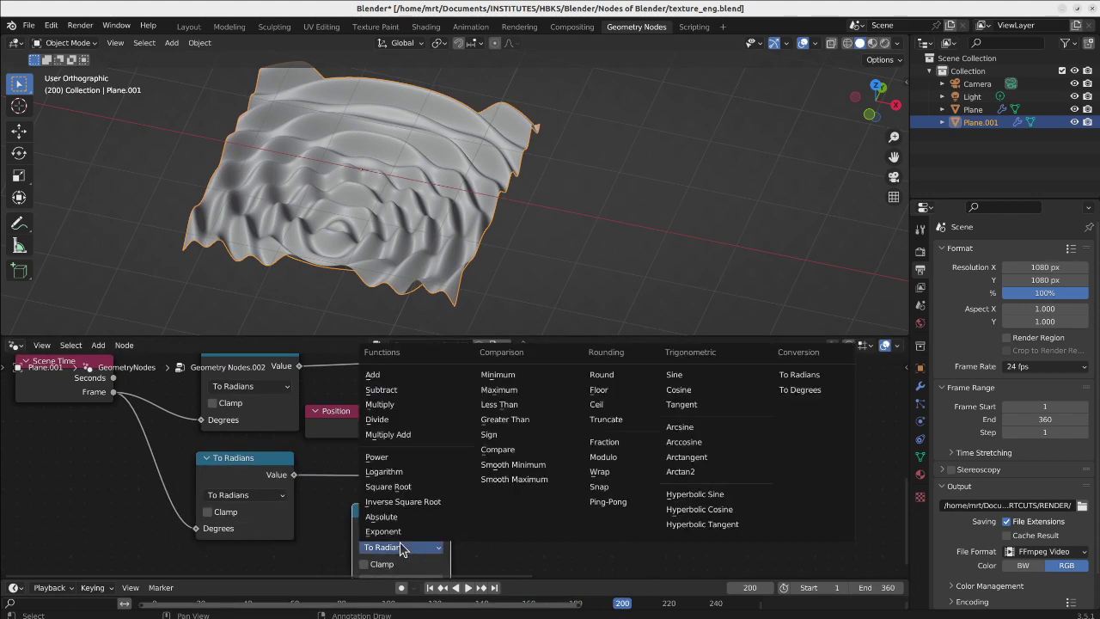
left_click(386, 406)
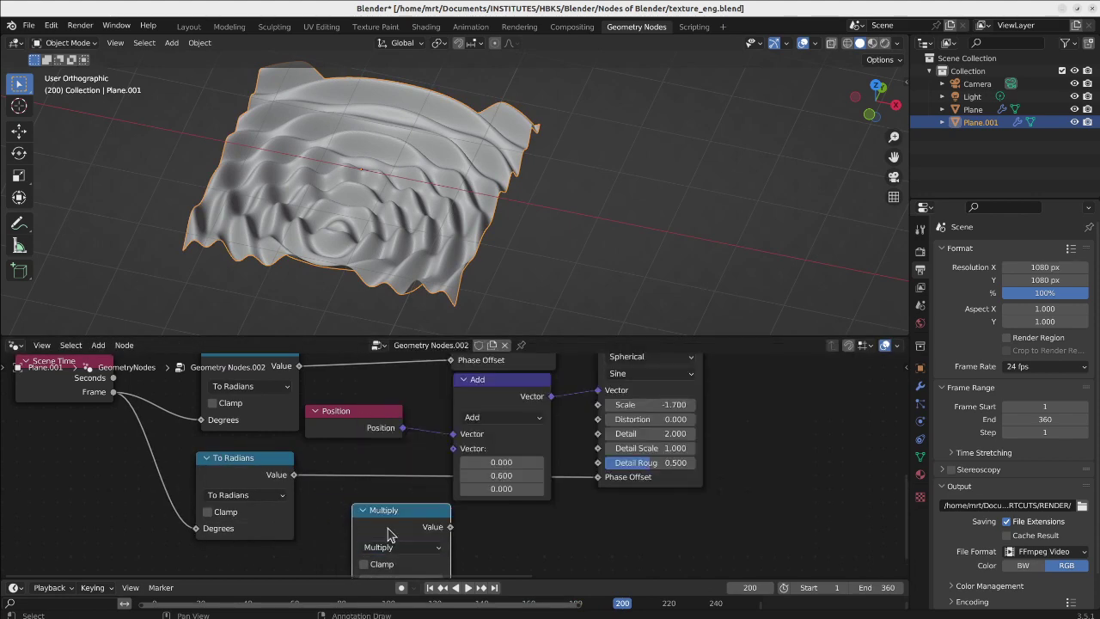
left_click_drag(388, 533, 386, 481)
Step: Collapse the Vector Math Add node and rearrange the Position and Multiply nodes so the links are clear
middle_click_drag(402, 467, 399, 502)
left_click_drag(399, 502, 386, 549)
left_click_drag(519, 436, 485, 445)
left_click(446, 408)
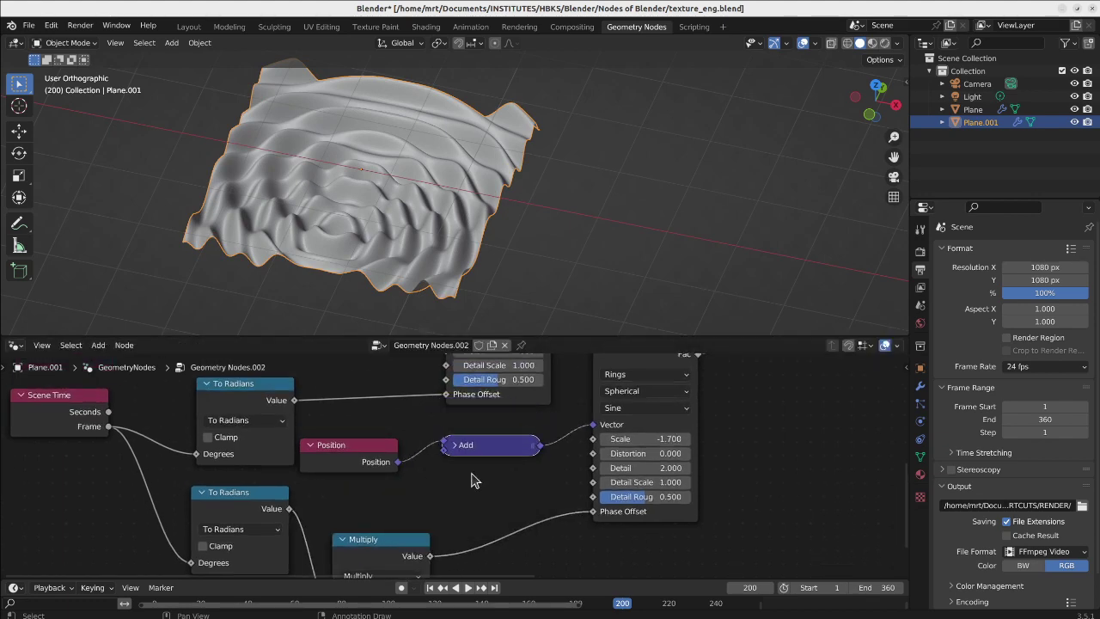
left_click_drag(360, 446, 386, 432)
left_click_drag(387, 542, 418, 470)
Step: Duplicate the Multiply node and insert the copy between the upper To Radians and the first Wave Texture's Phase Offset
key("shift+d")
left_click(369, 396)
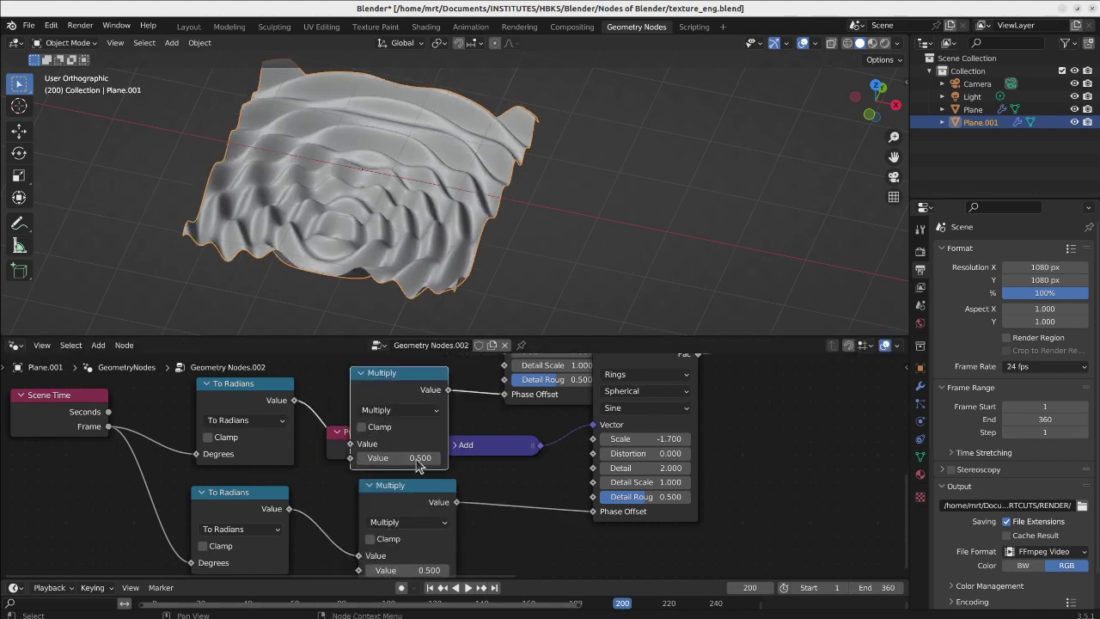
left_click_drag(404, 389, 395, 428)
Step: Set the upper Multiply node's second value to 3
middle_click_drag(395, 506, 419, 424)
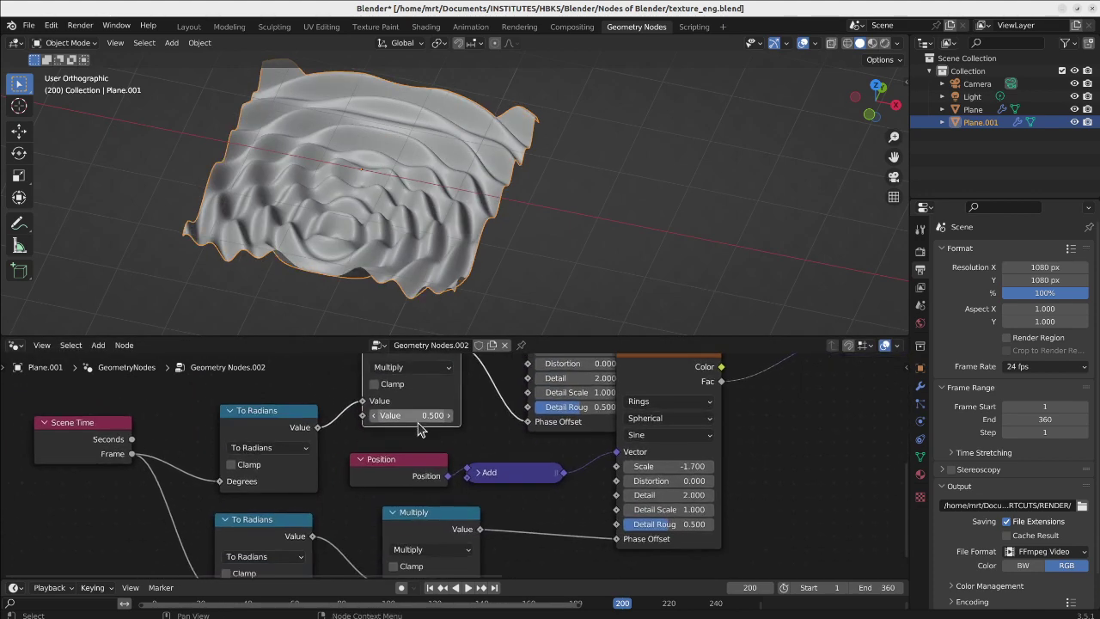
left_click_drag(413, 416, 481, 417)
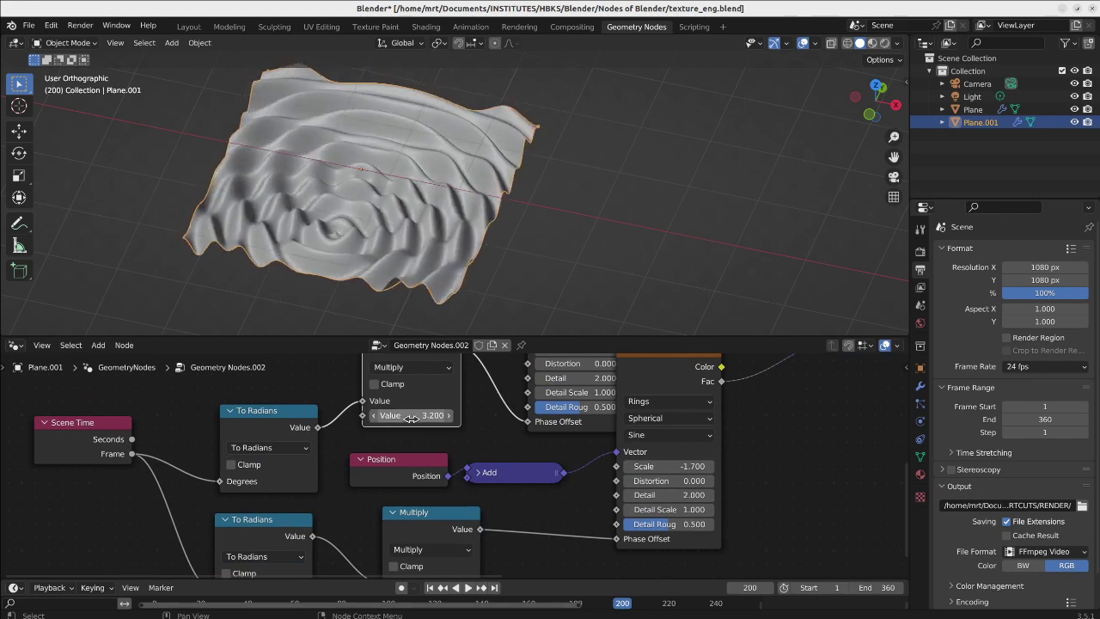
type("3")
key("Return")
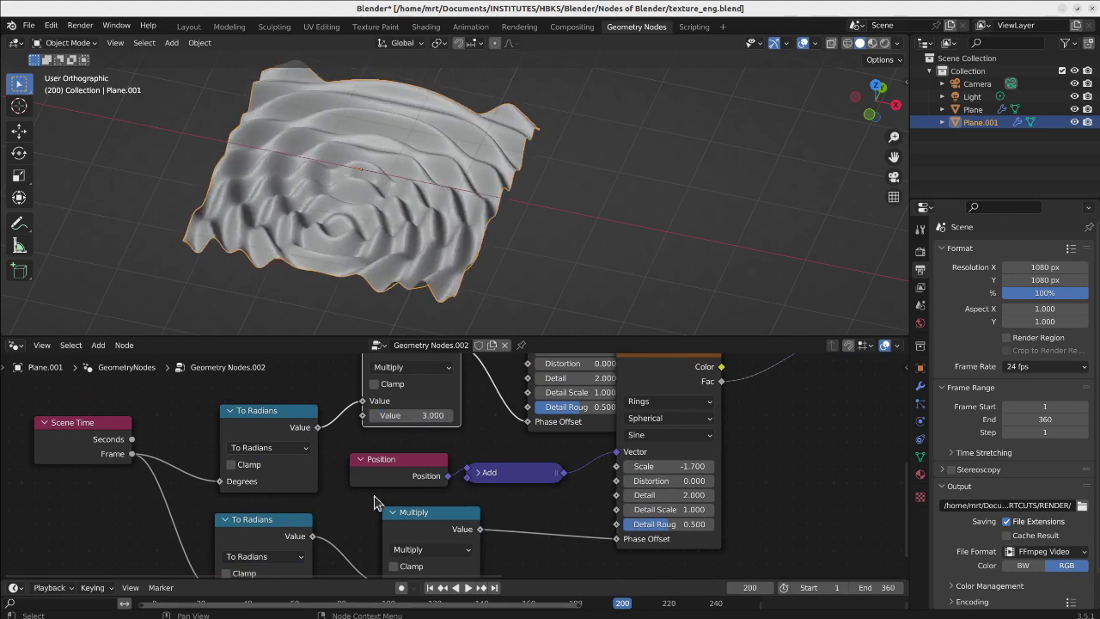
Step: Play back the animation and set the lower Multiply node's second value to 27 after trying smaller factors
middle_click_drag(381, 503, 391, 422)
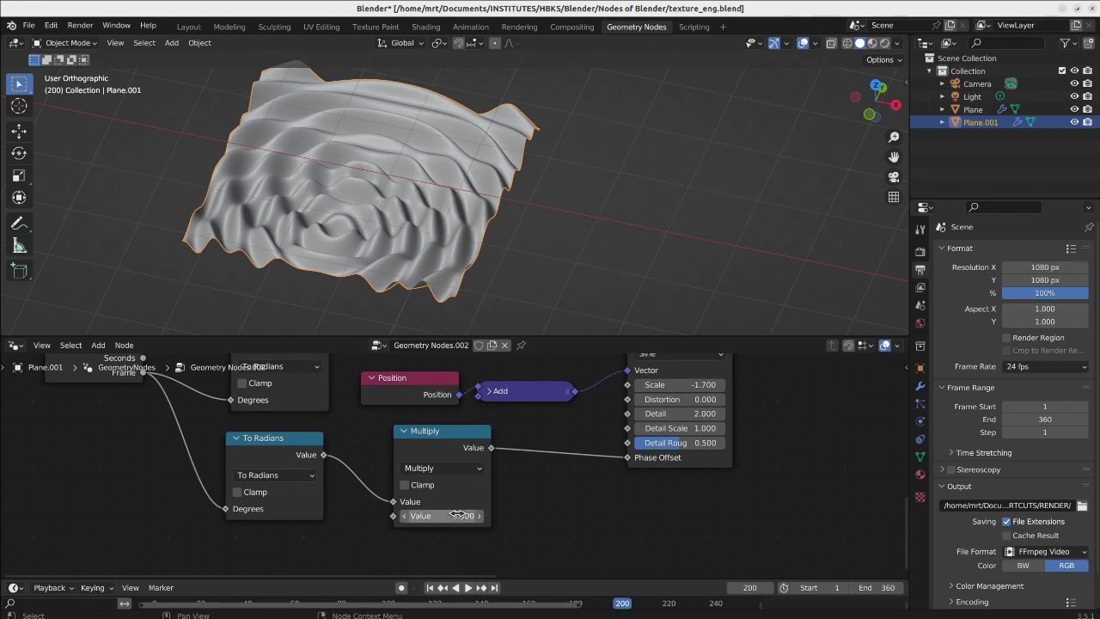
key("space")
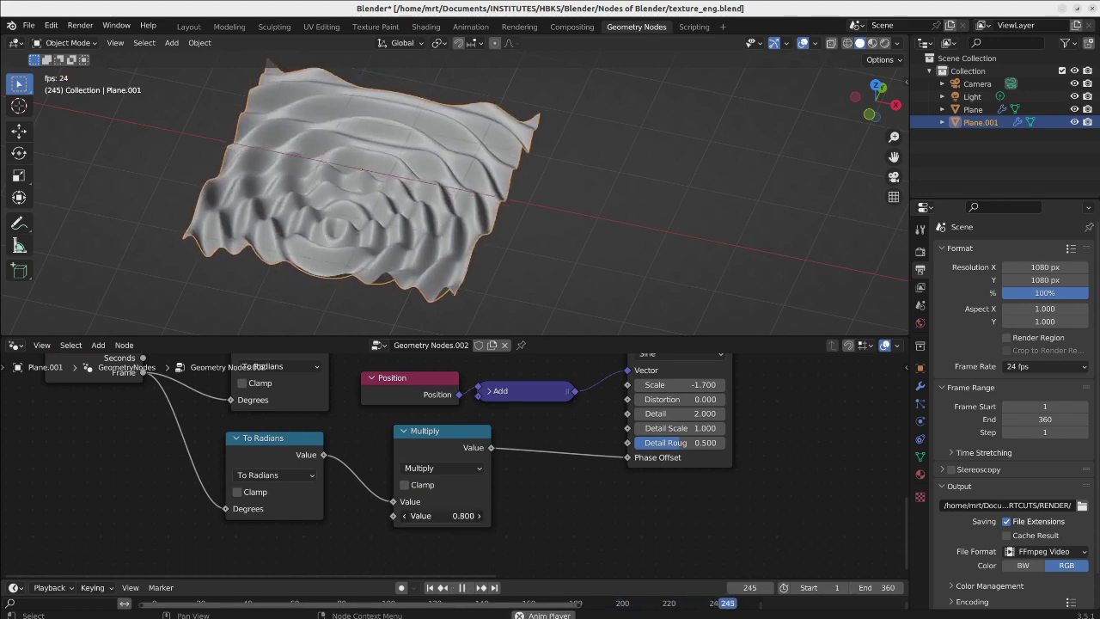
left_click_drag(442, 515, 511, 516)
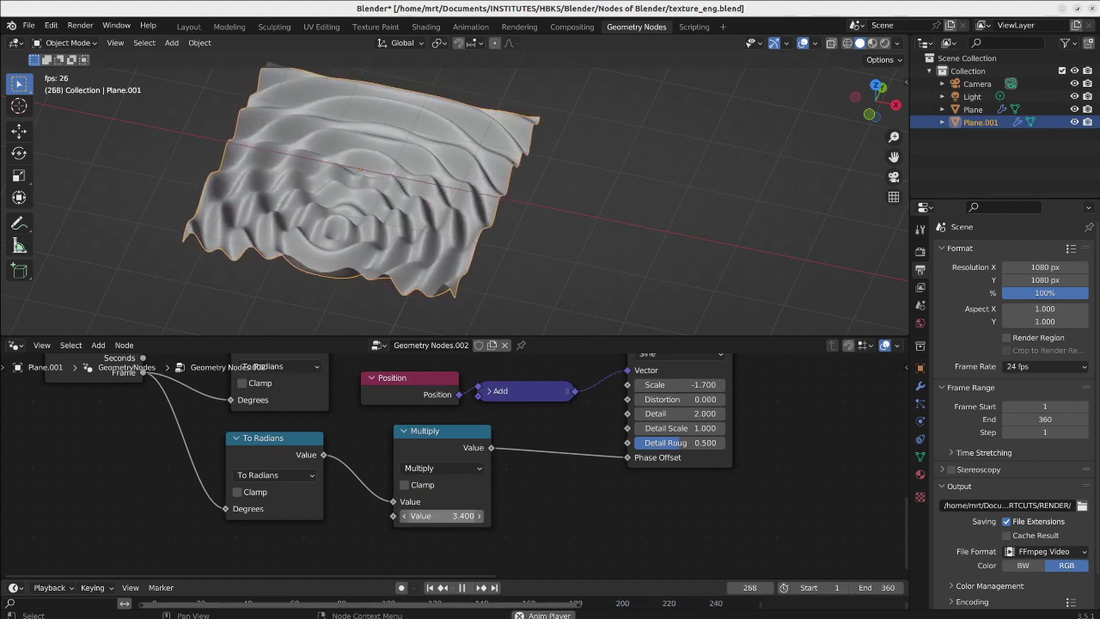
left_click(447, 517)
type("3")
key("Return")
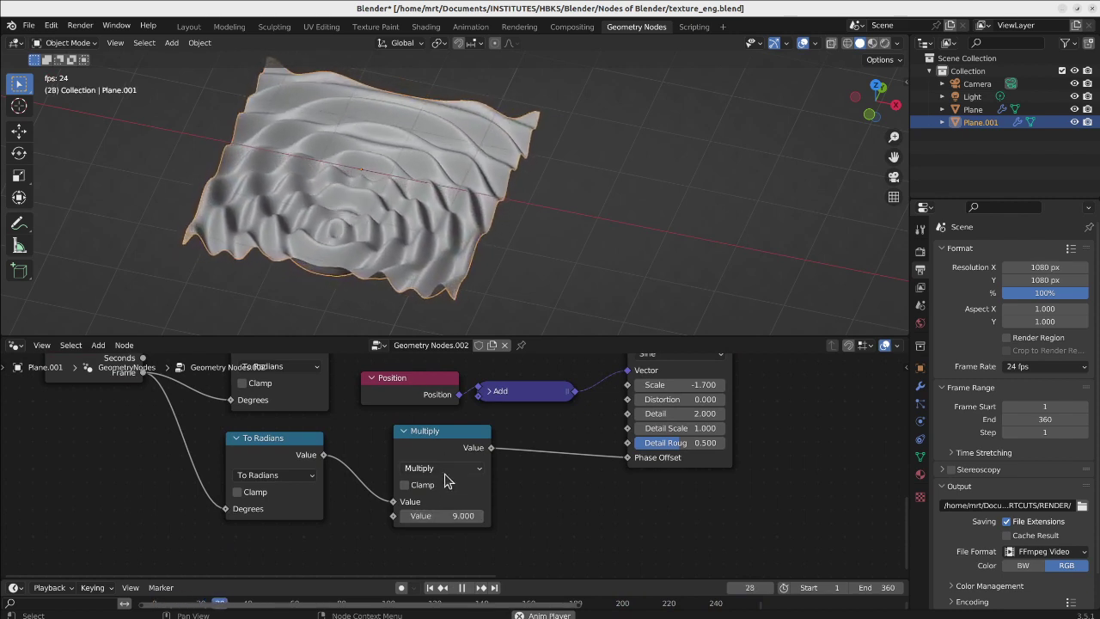
left_click(443, 516)
type("27")
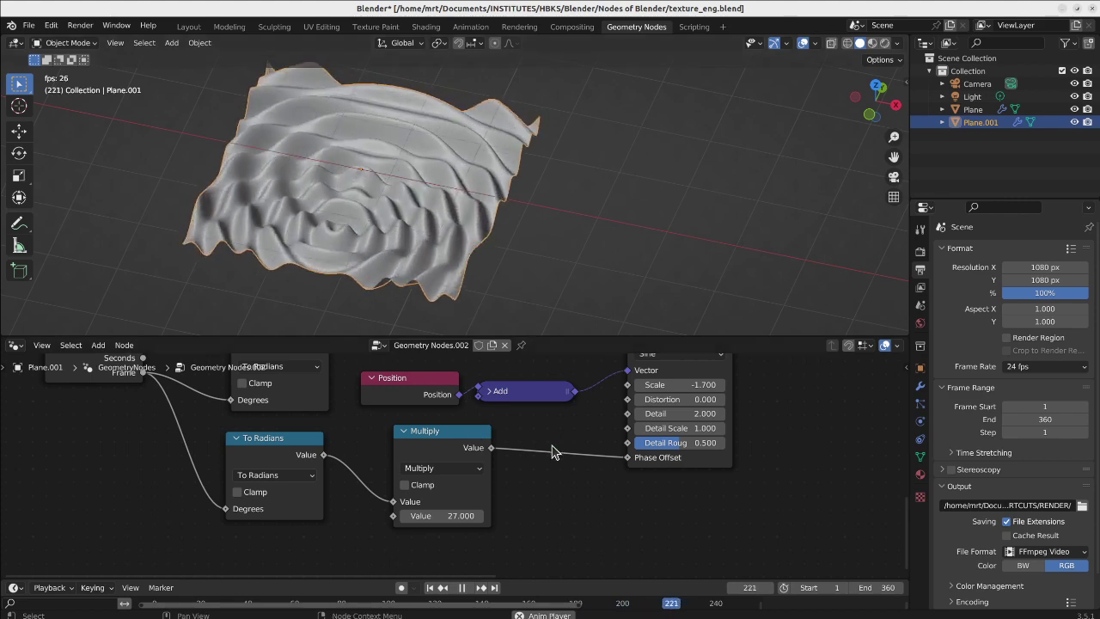
Step: Try 1 as the upper Multiply node's second value, raise it to 33.1 and stop the playback
middle_click_drag(552, 446, 540, 522)
double_click(427, 409)
key("Return")
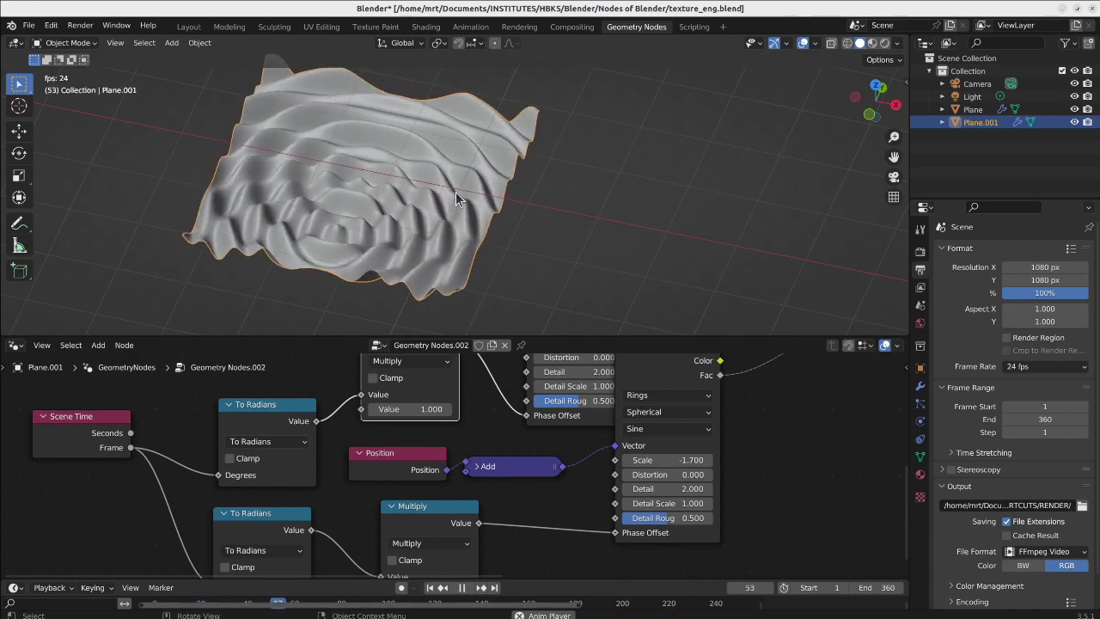
left_click_drag(412, 410, 482, 409)
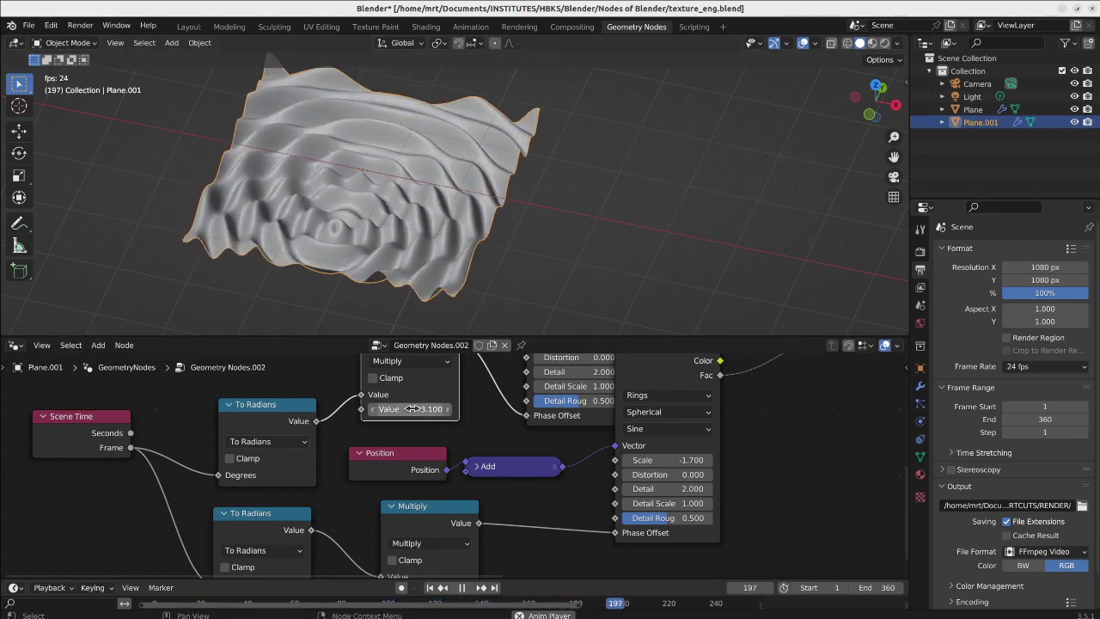
key("space")
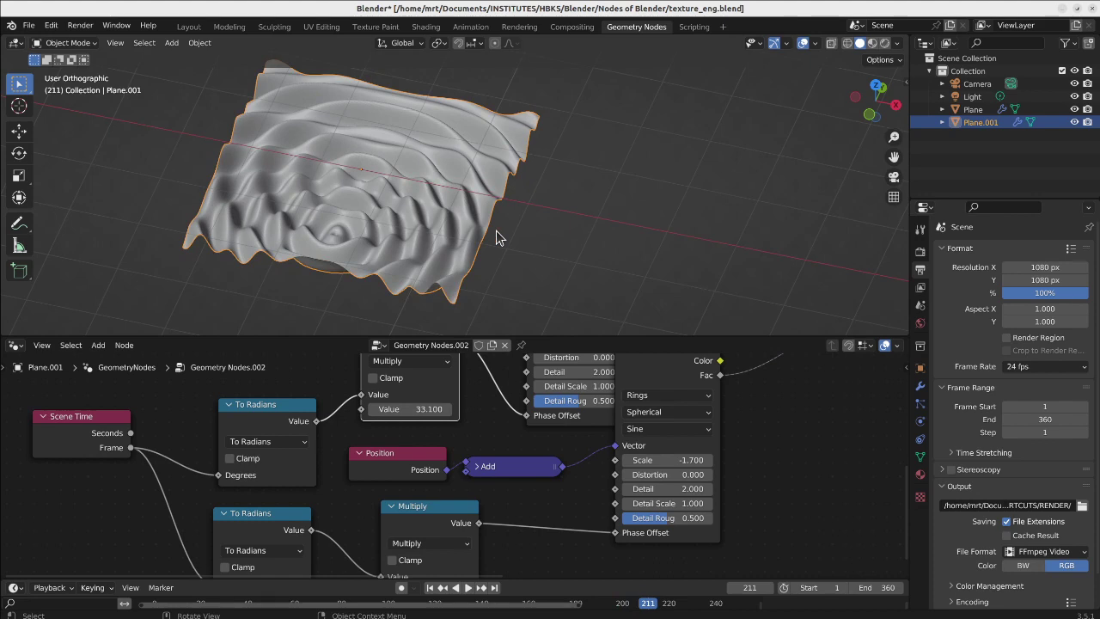
Step: Start adding a utility node in the empty area beside the Wave Texture nodes
scroll(707, 449, "down", 5)
middle_click_drag(707, 450, 440, 505)
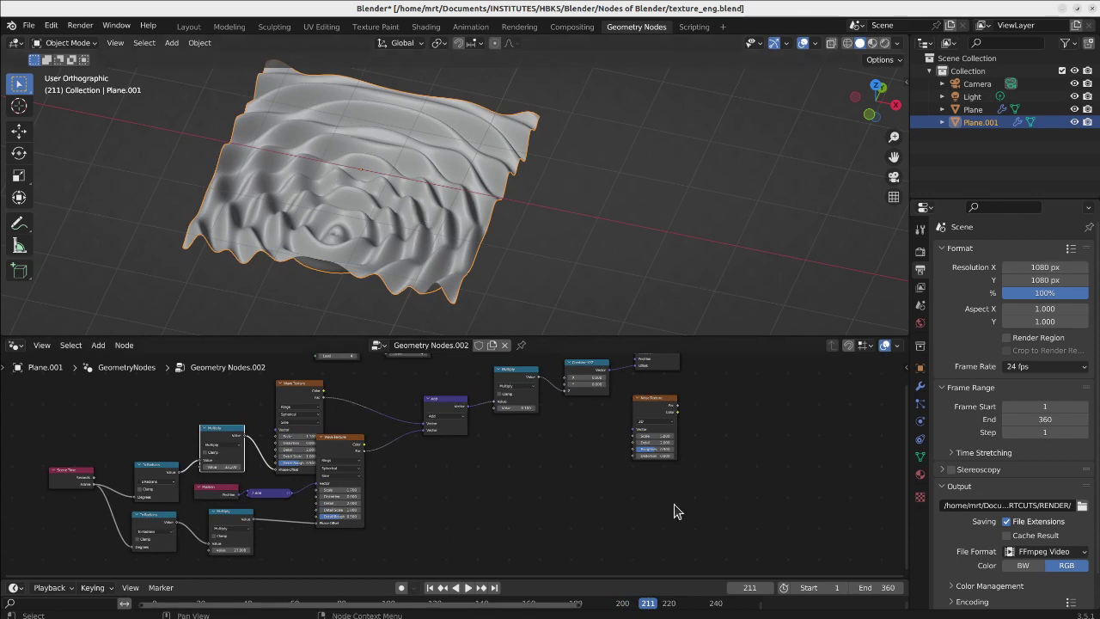
middle_click_drag(674, 503, 596, 502)
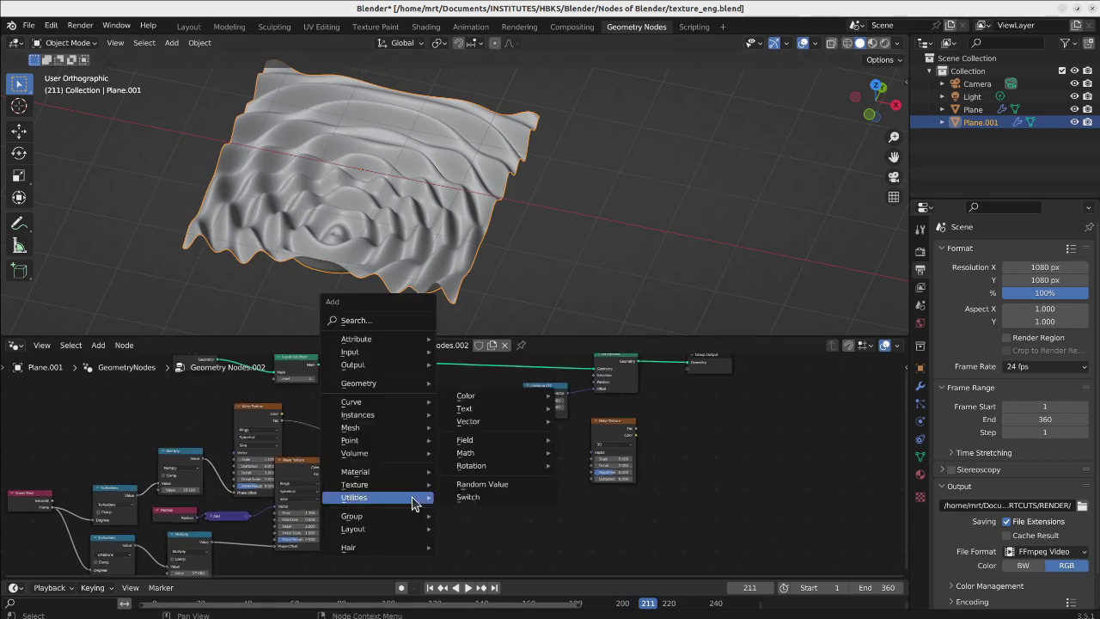